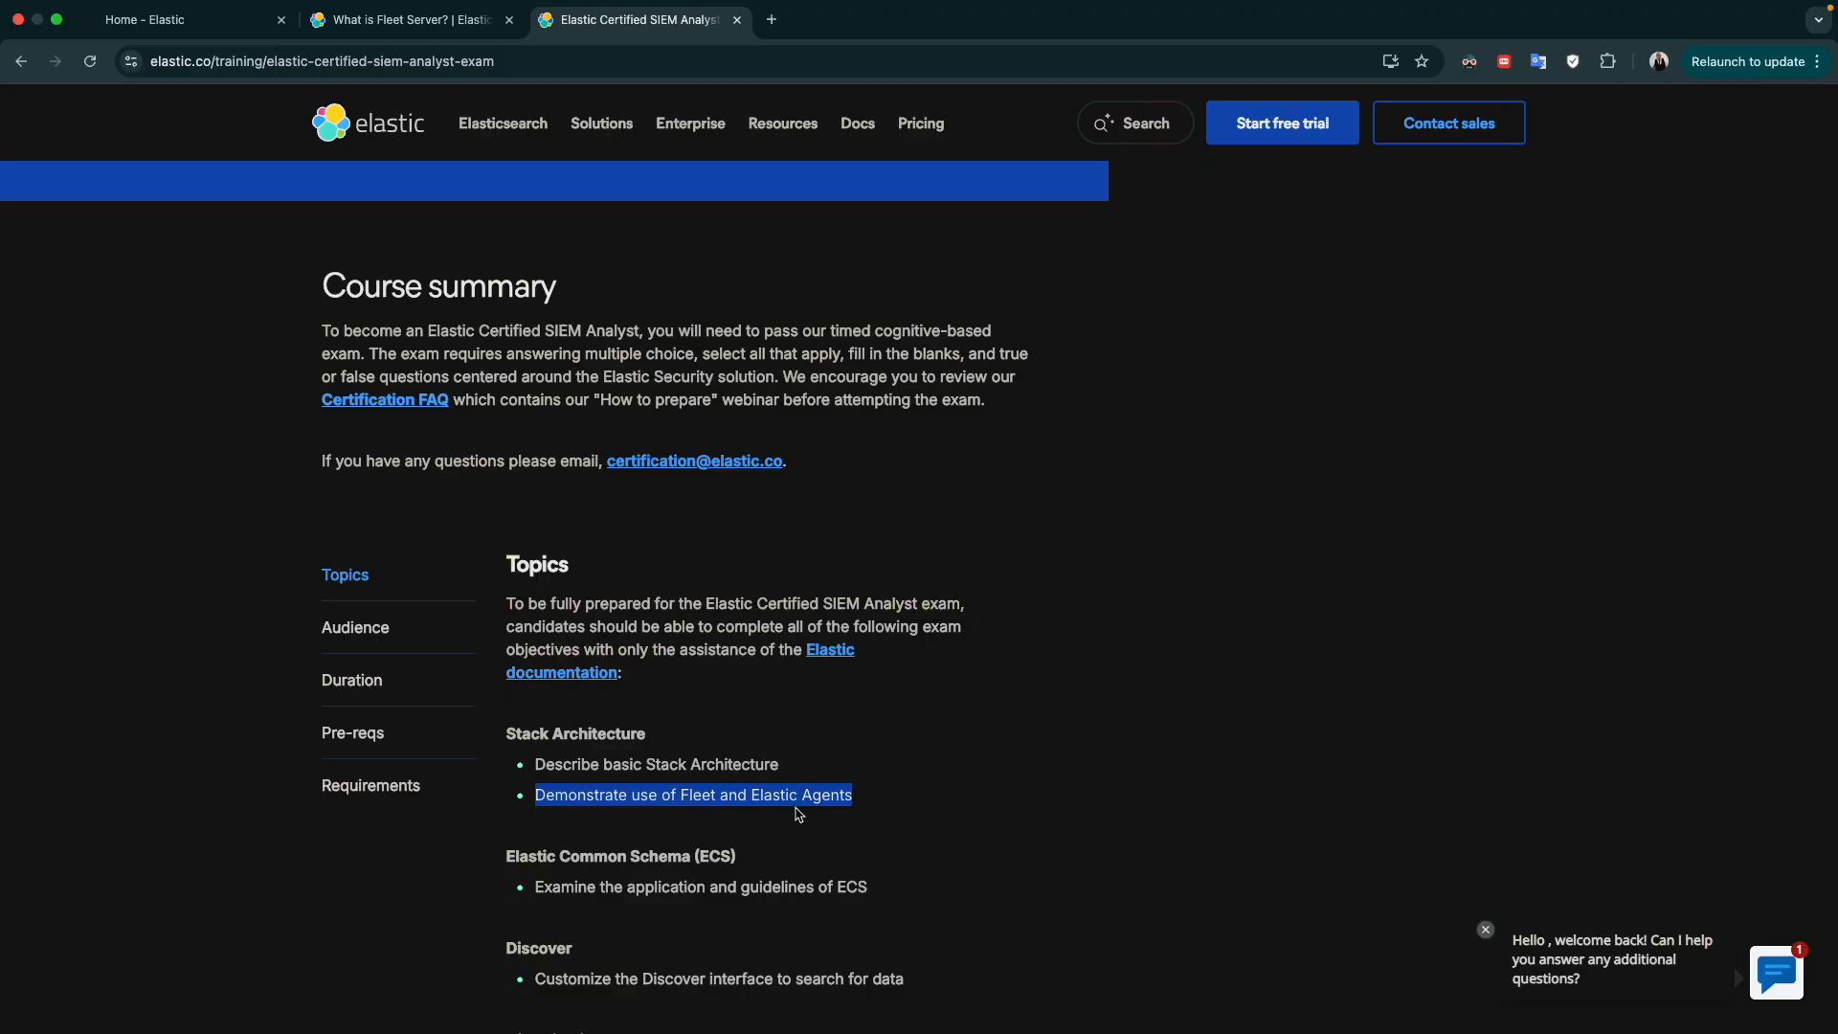
Switch from the SIEM Analyst exam page to the Fleet Server documentation and review how Fleet Server communicates with Elastic Agents
click(759, 797)
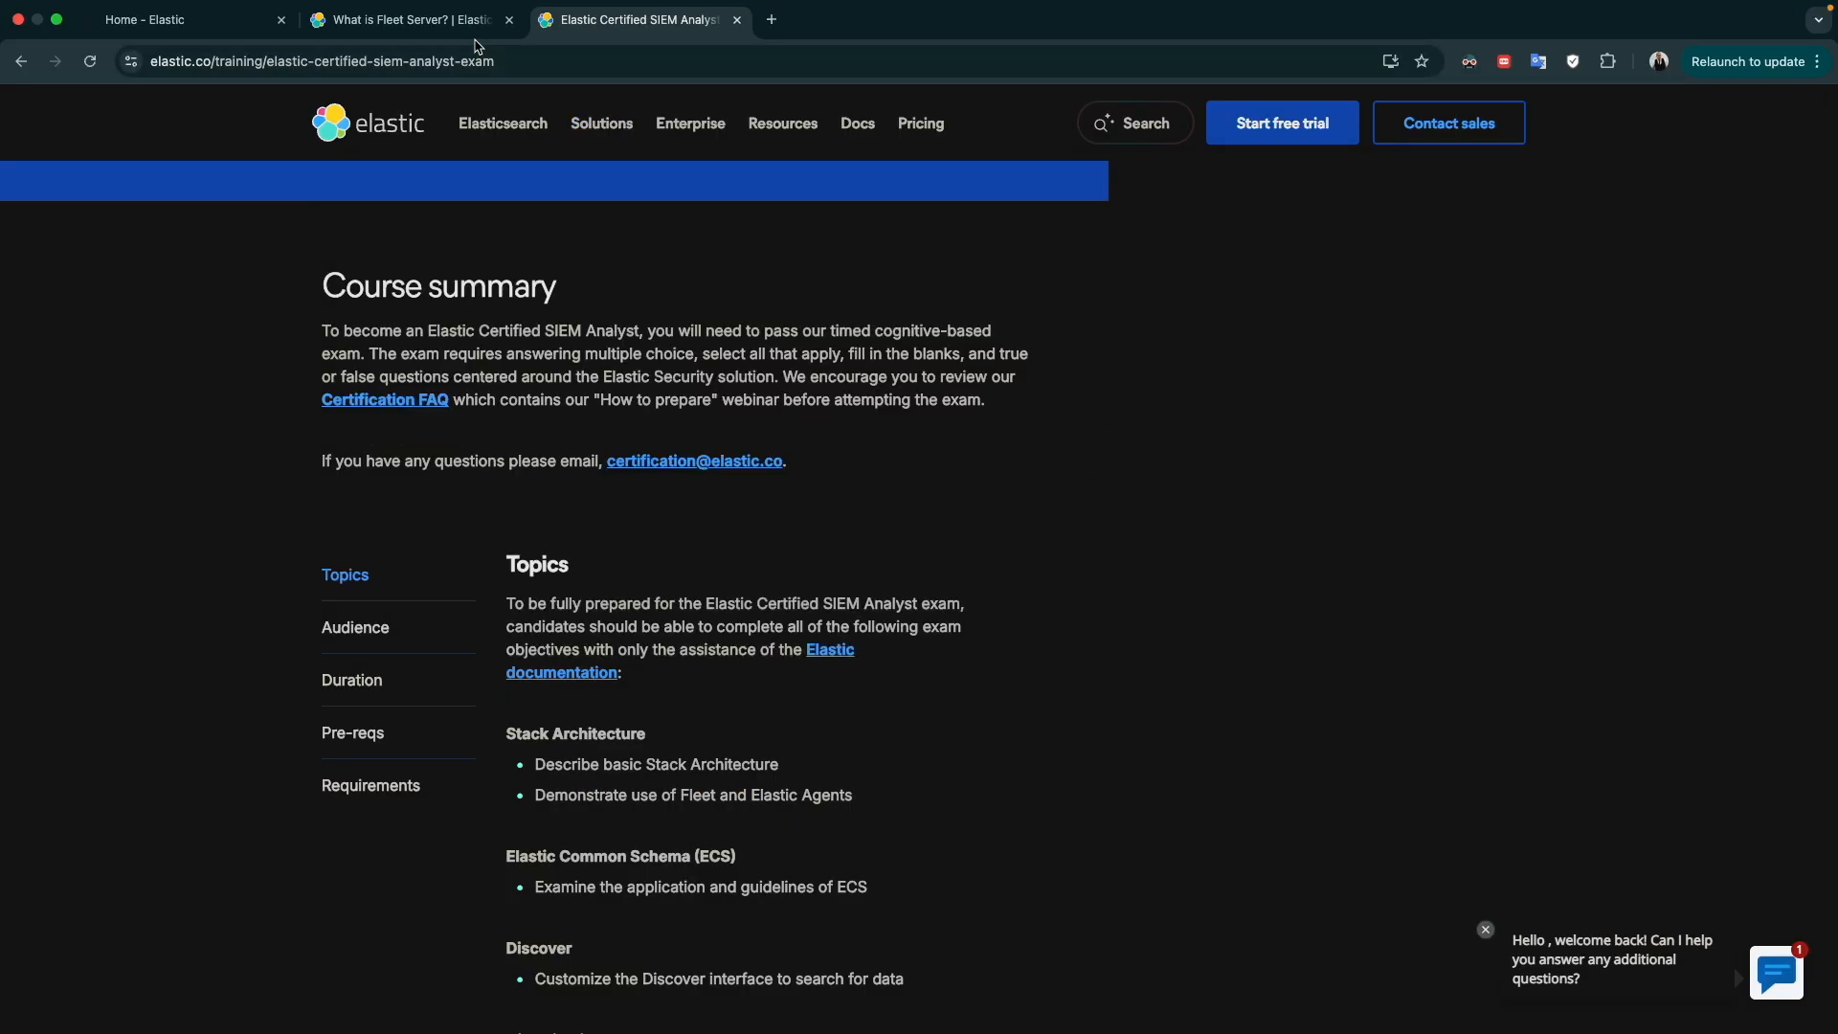
click(411, 19)
scroll(665, 248, up, 3)
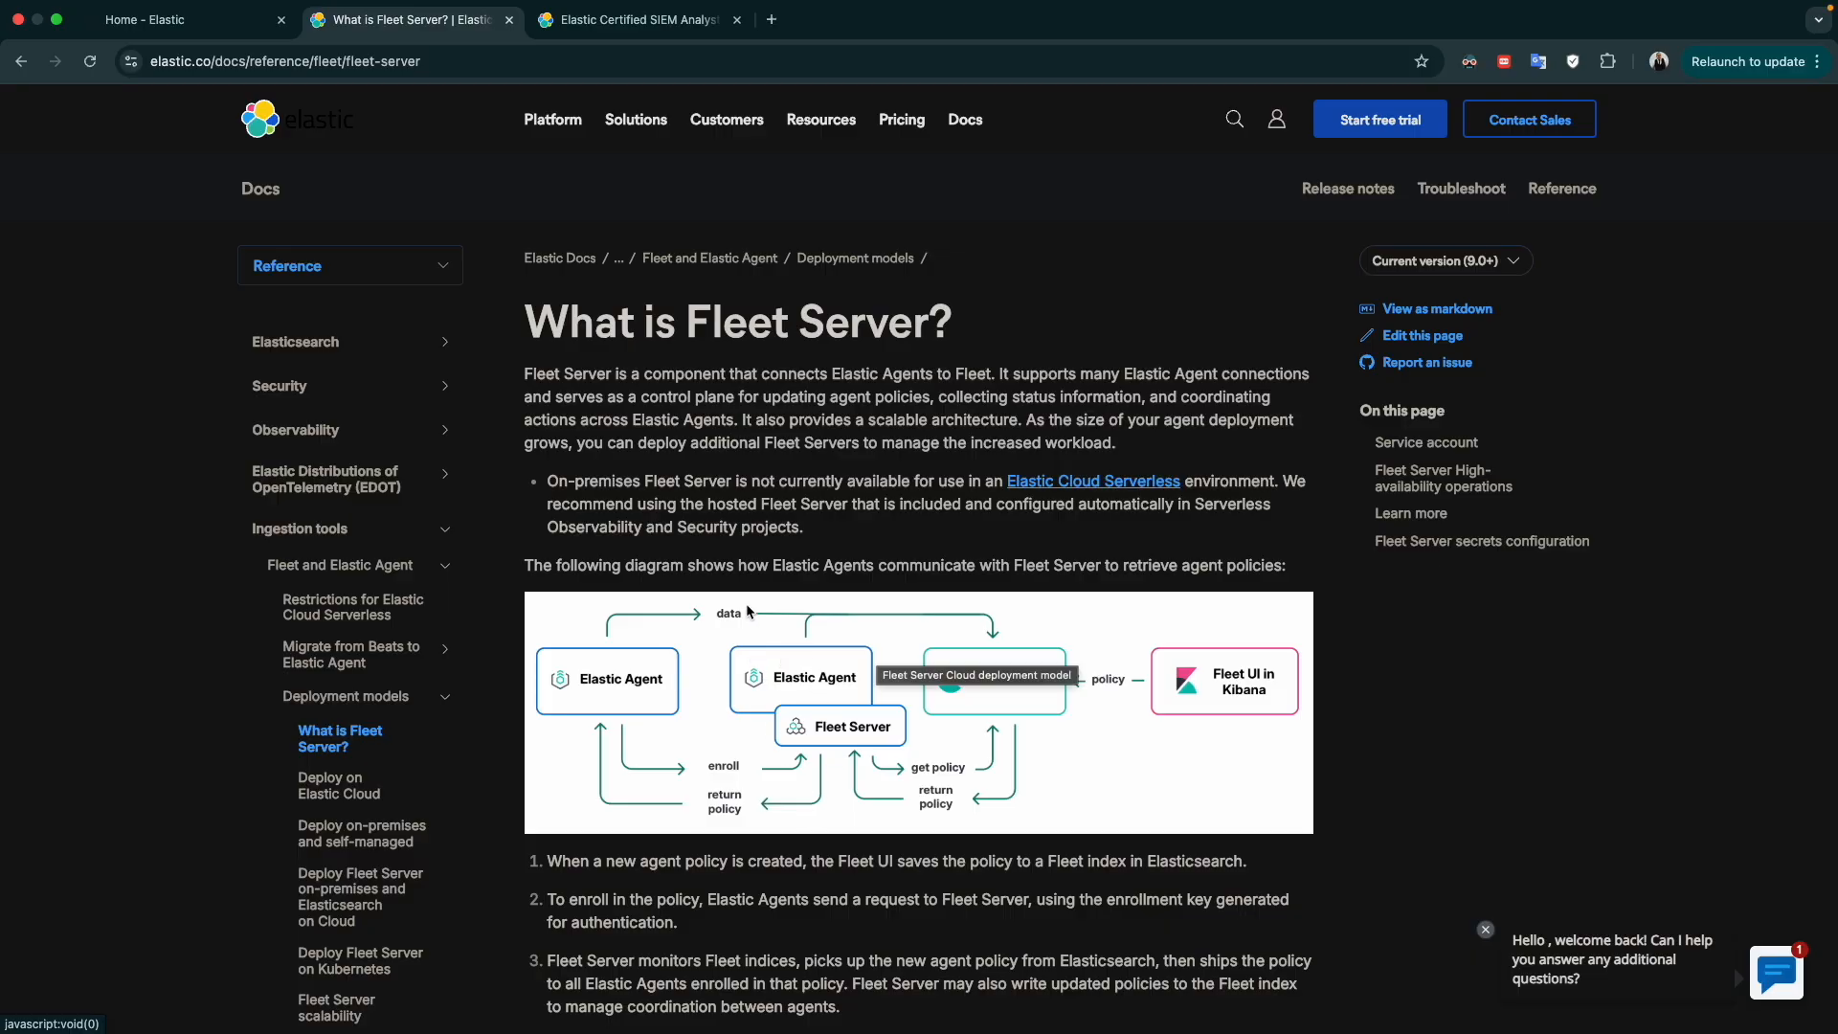
Go to the Fleet page in the local Elastic site and dismiss the auto-upgrade agents tour
click(240, 21)
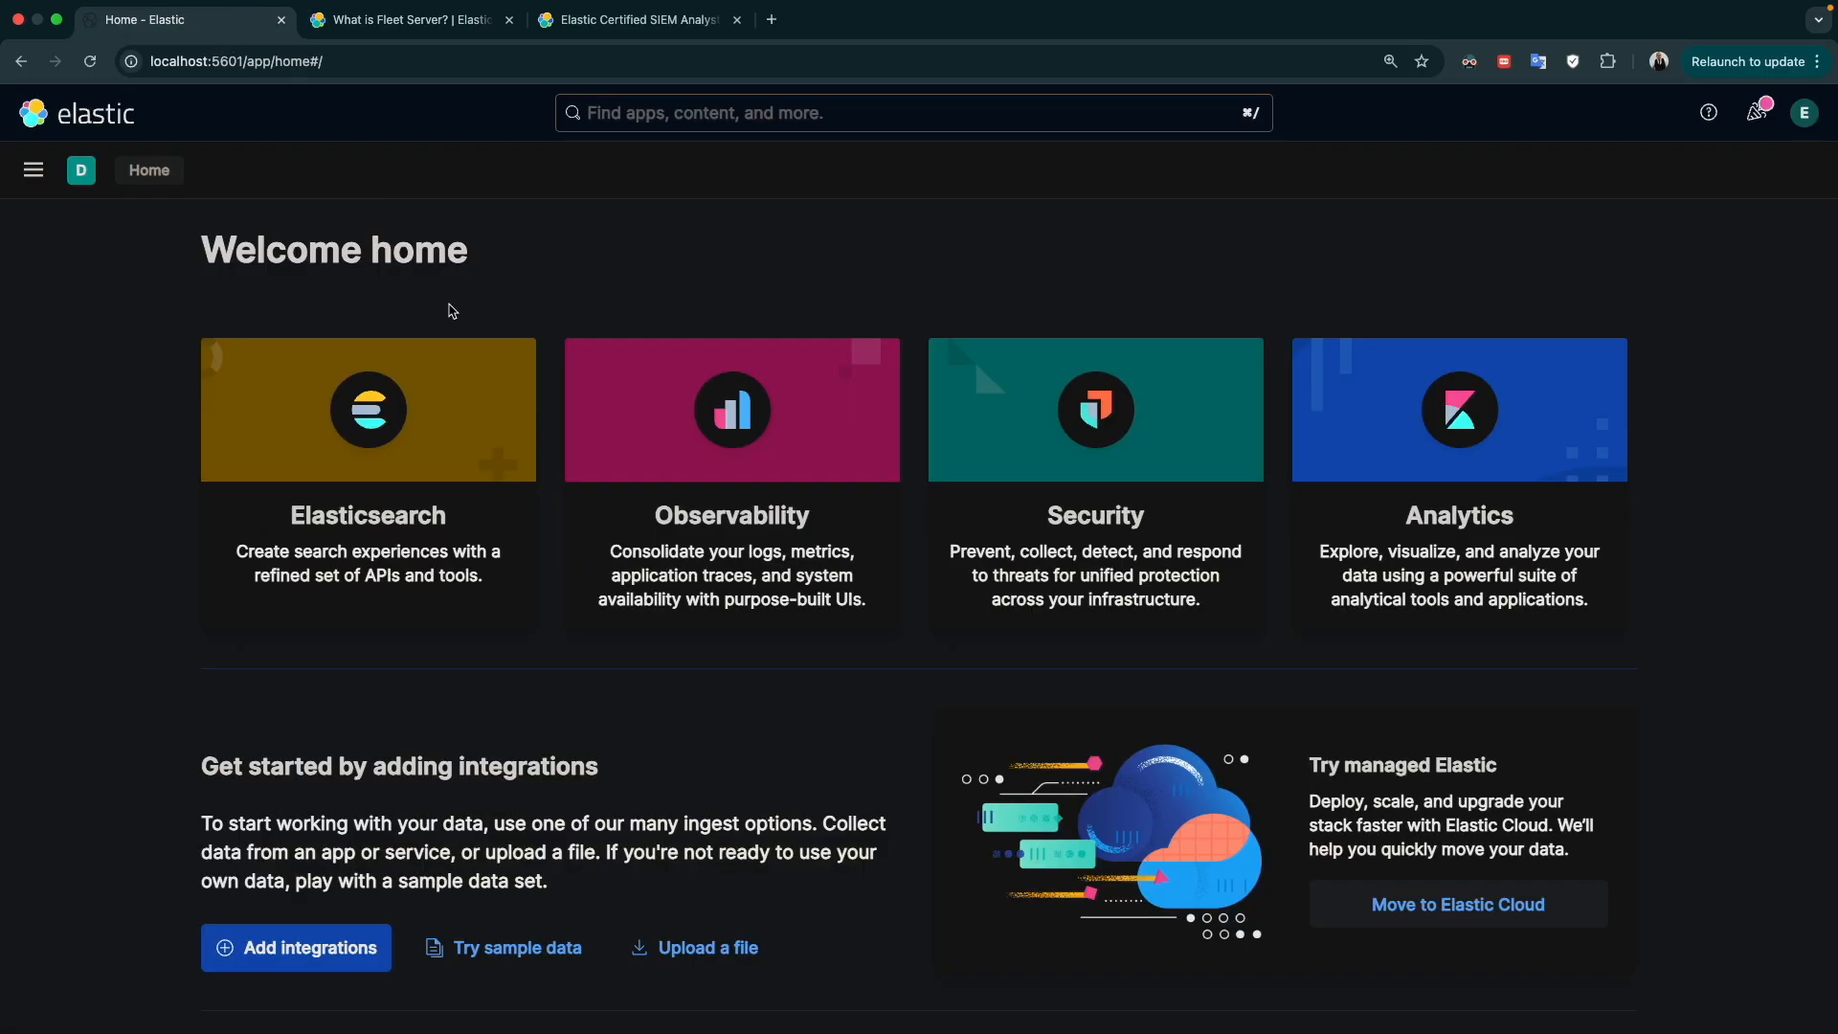
click(53, 172)
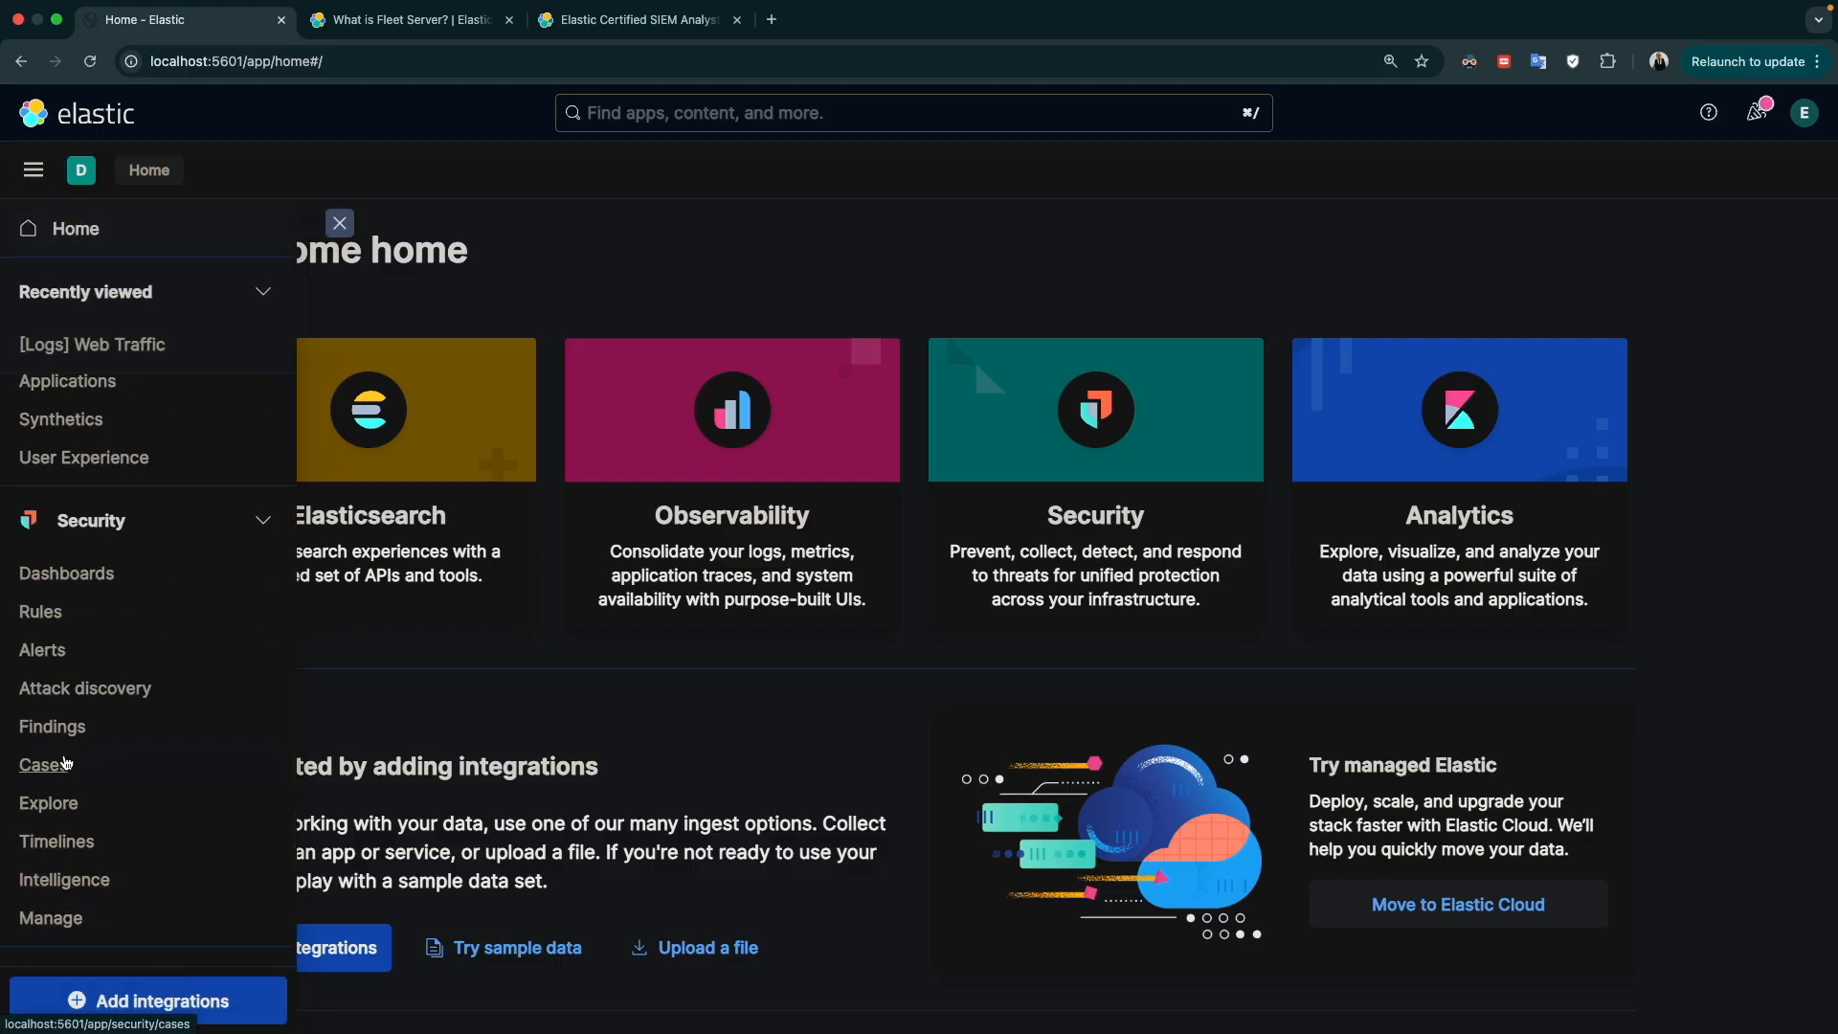
scroll(43, 651, down, 5)
click(55, 825)
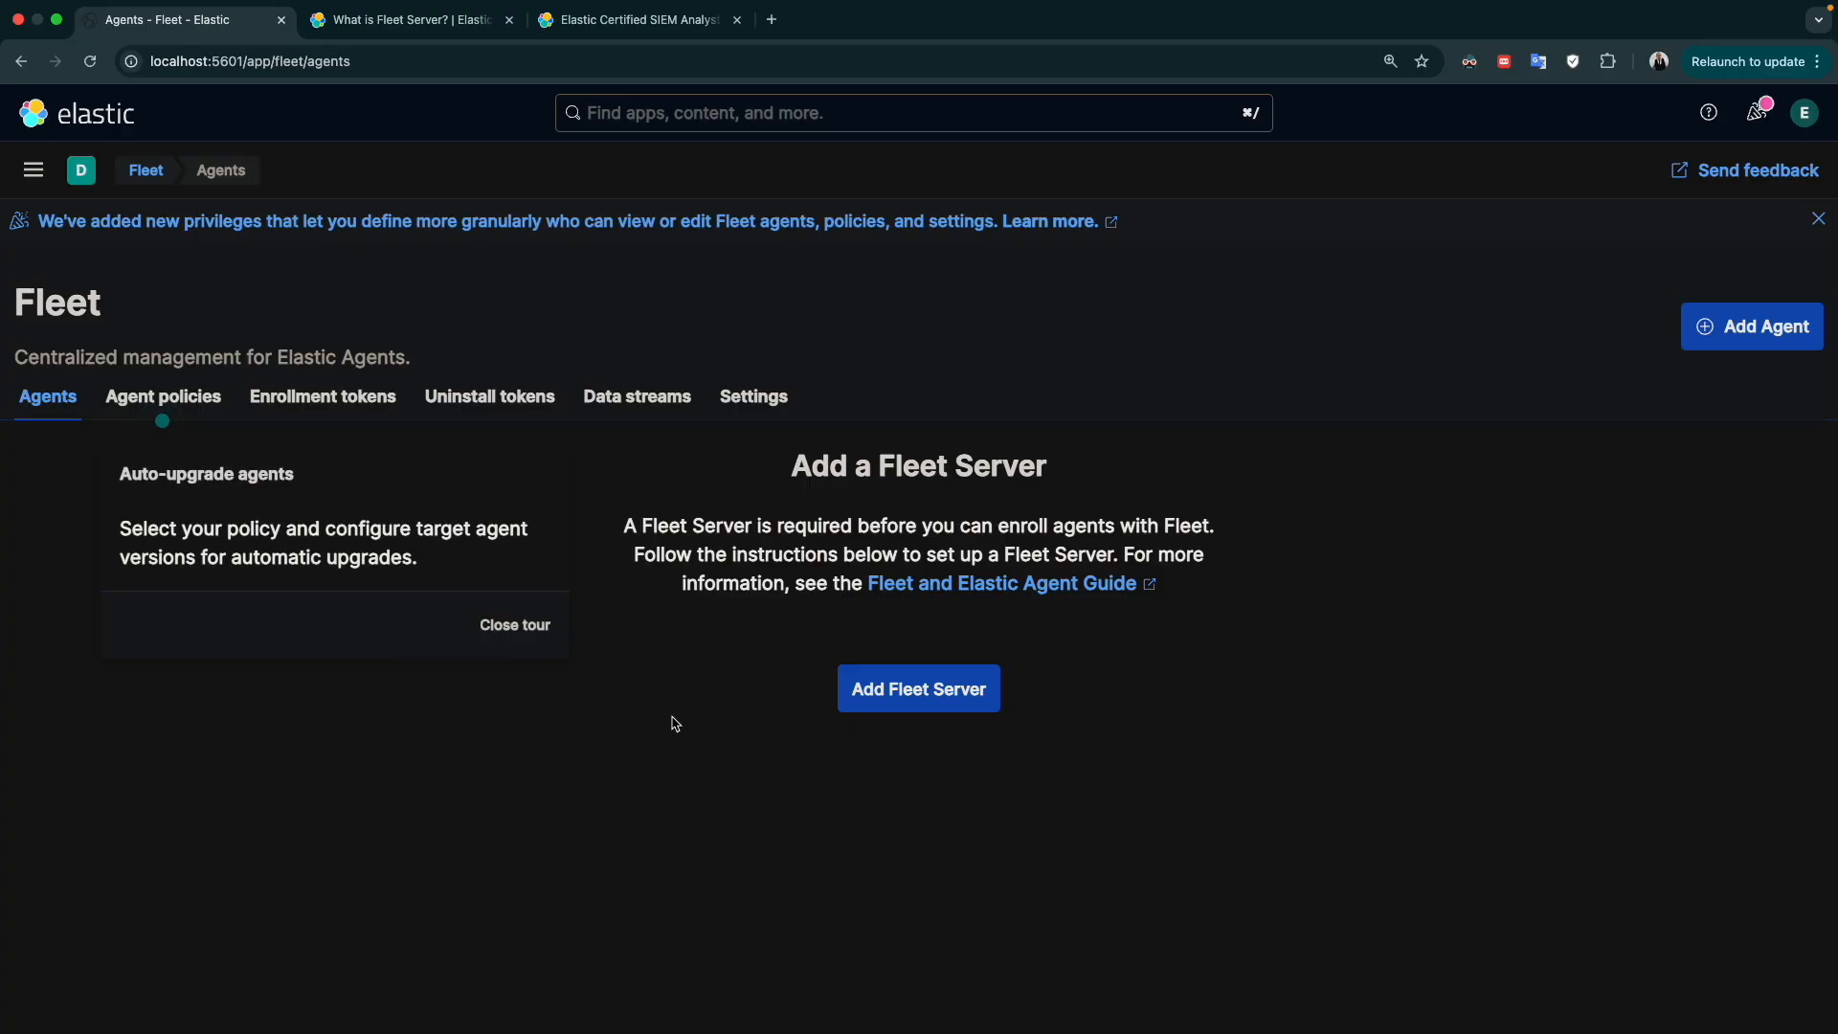
click(541, 625)
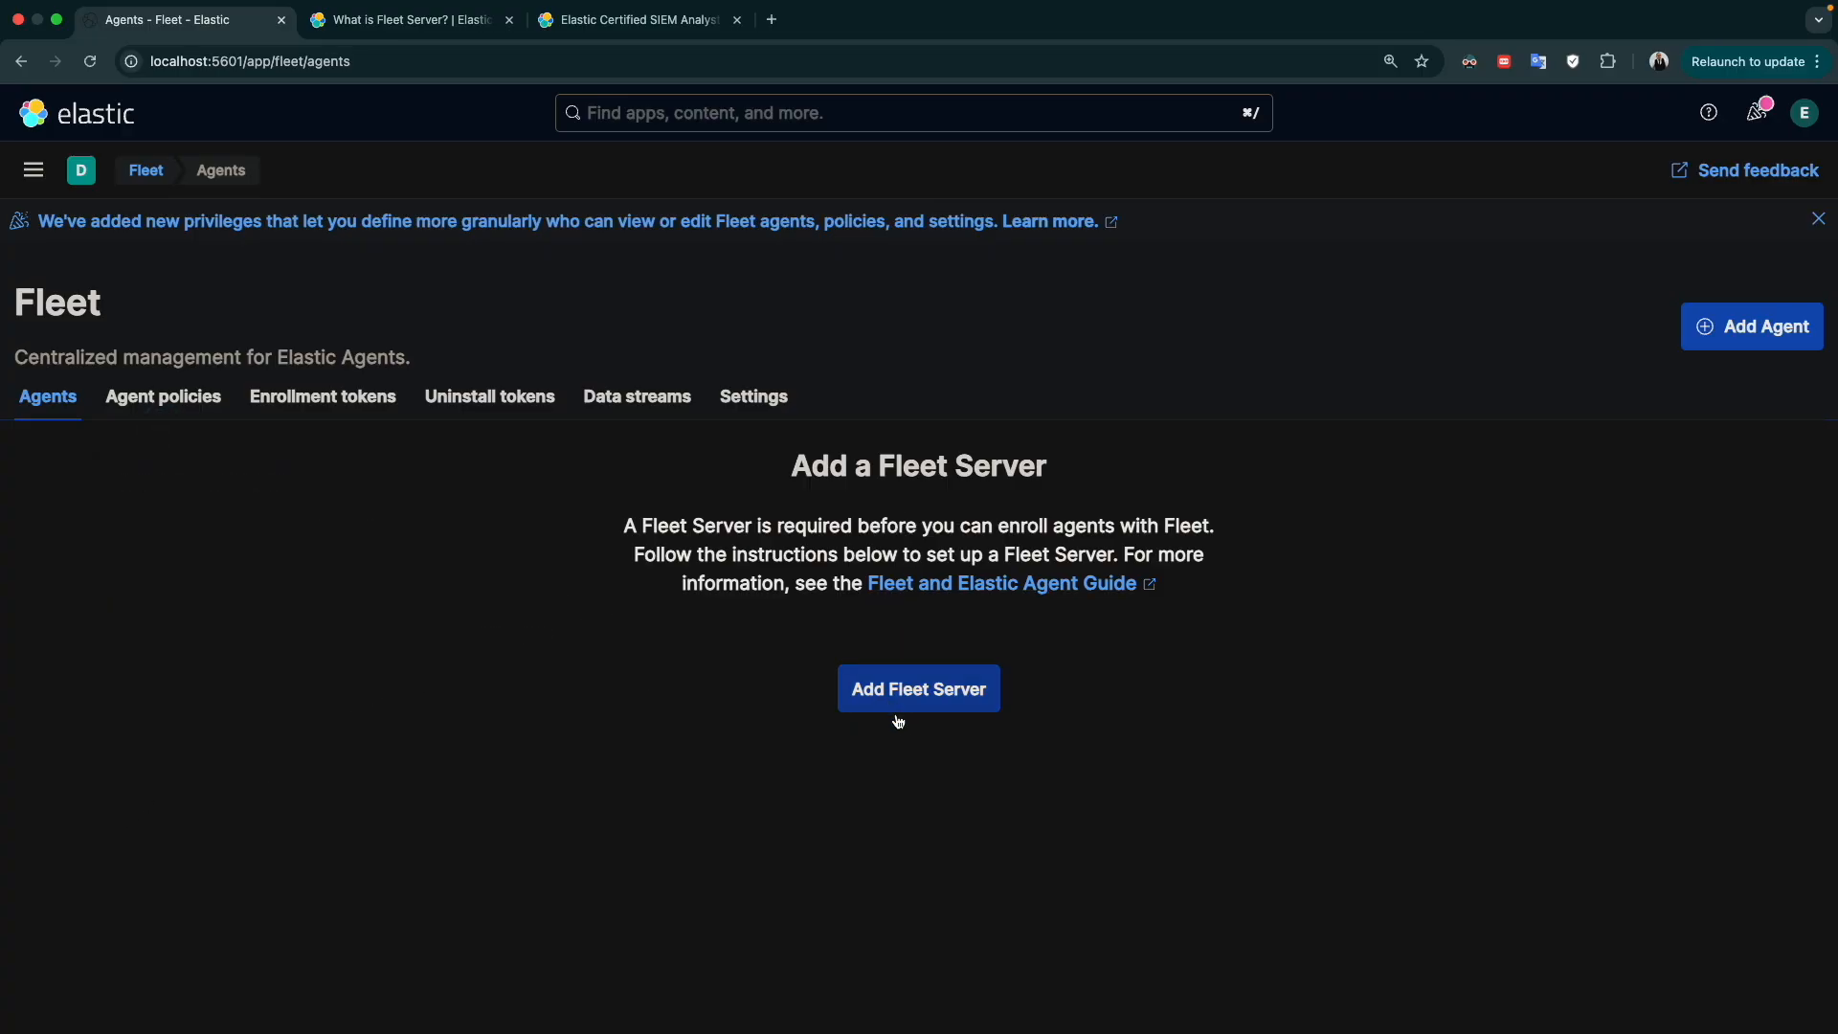
Start adding a Fleet Server named demo with the host URL https:localhost:8220
click(919, 691)
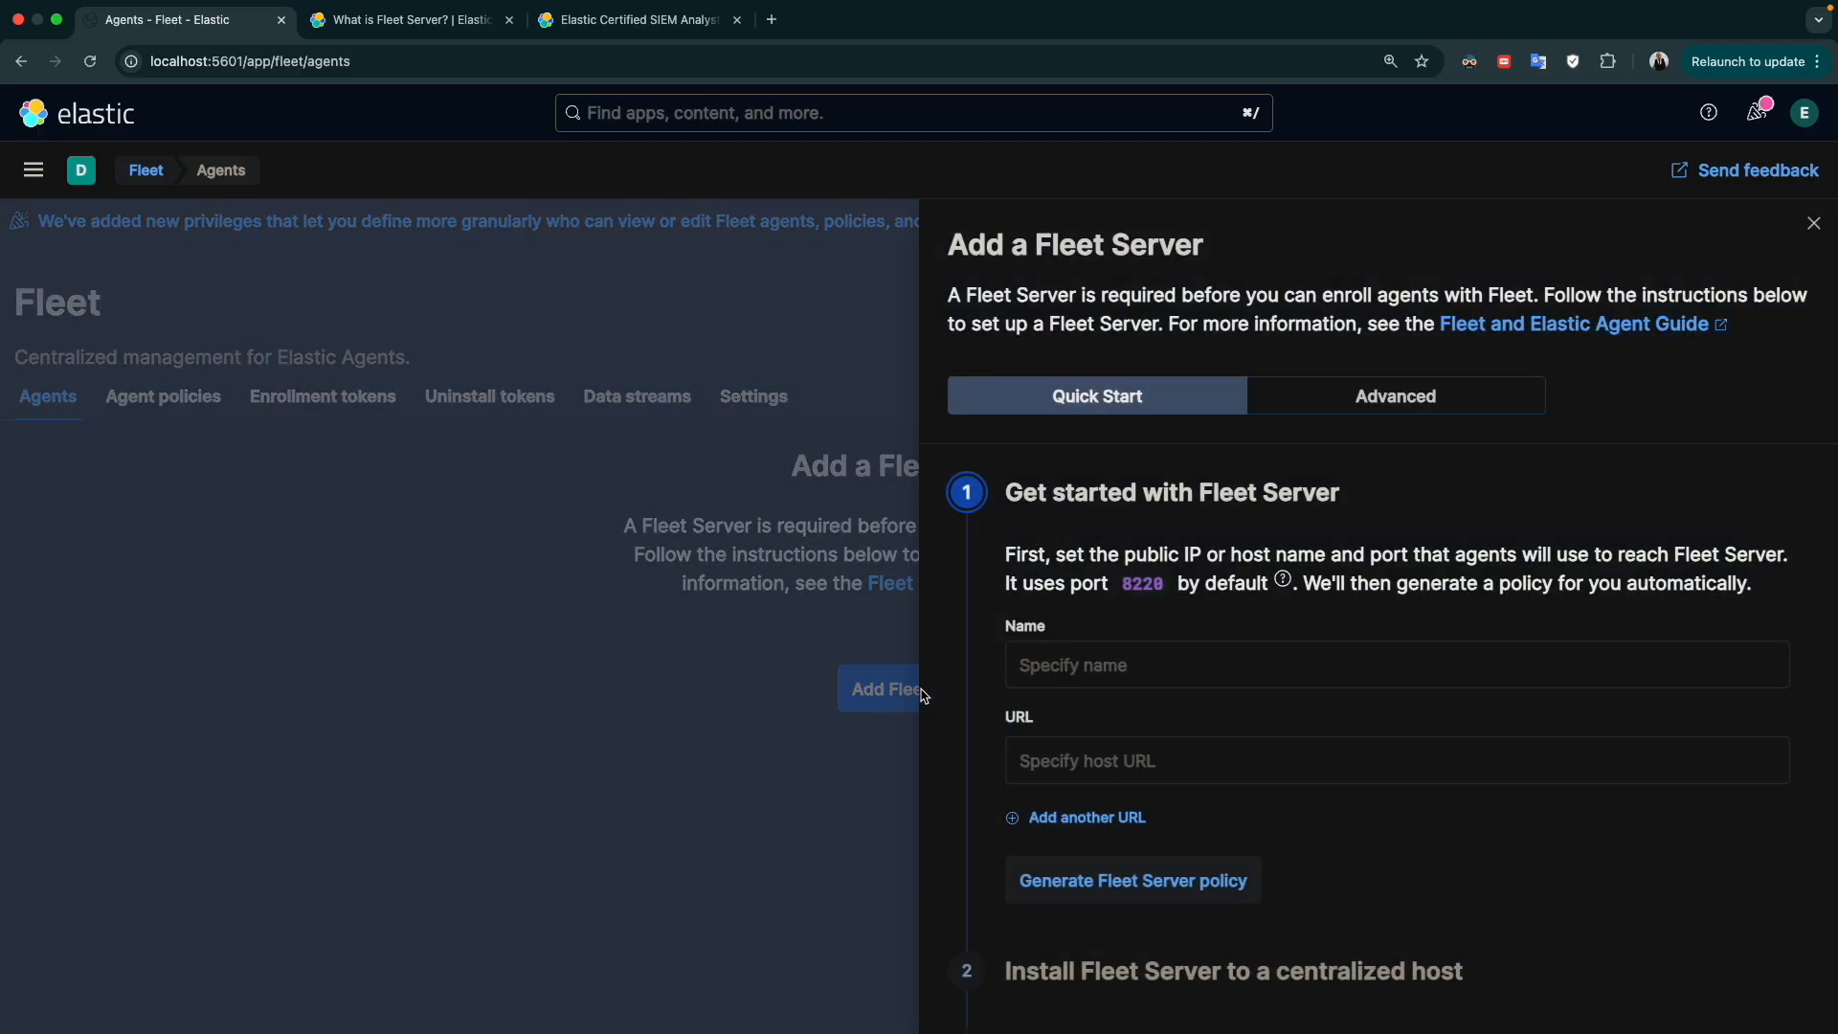
click(1037, 672)
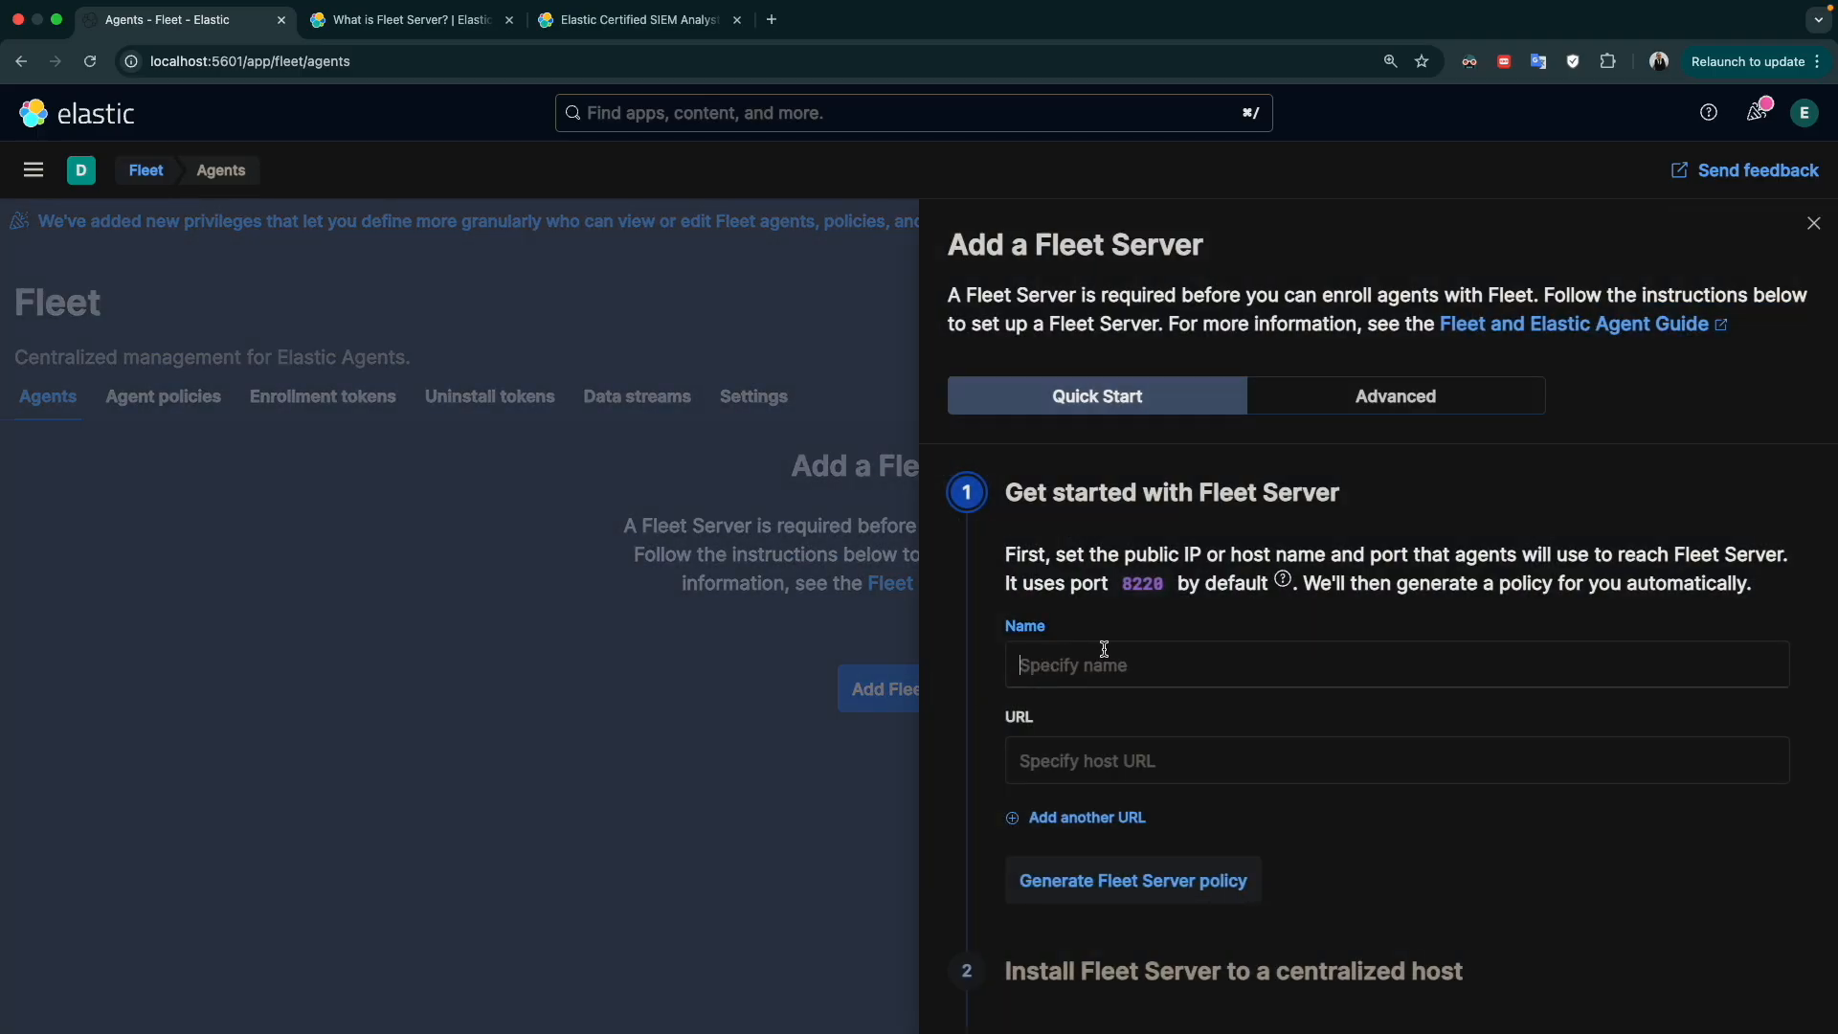
text(demo)
key(Tab)
text(http)
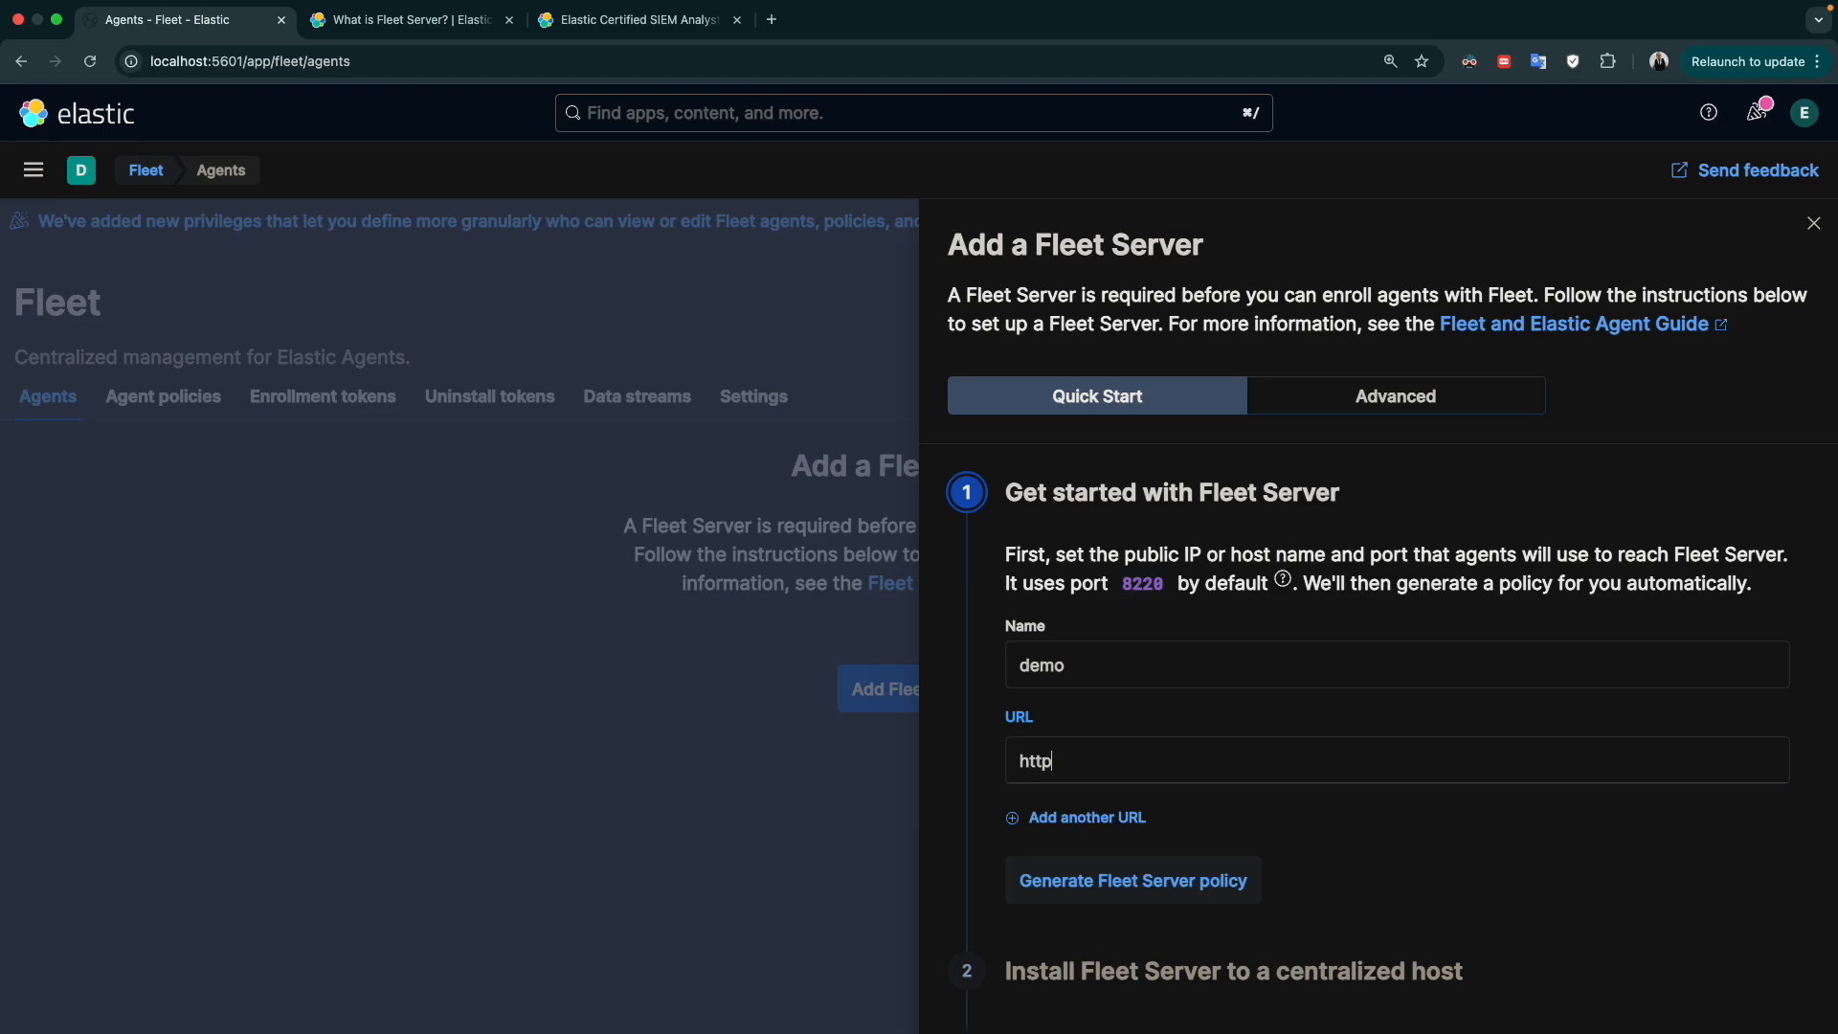
text(s:localhost:8220)
click(1340, 831)
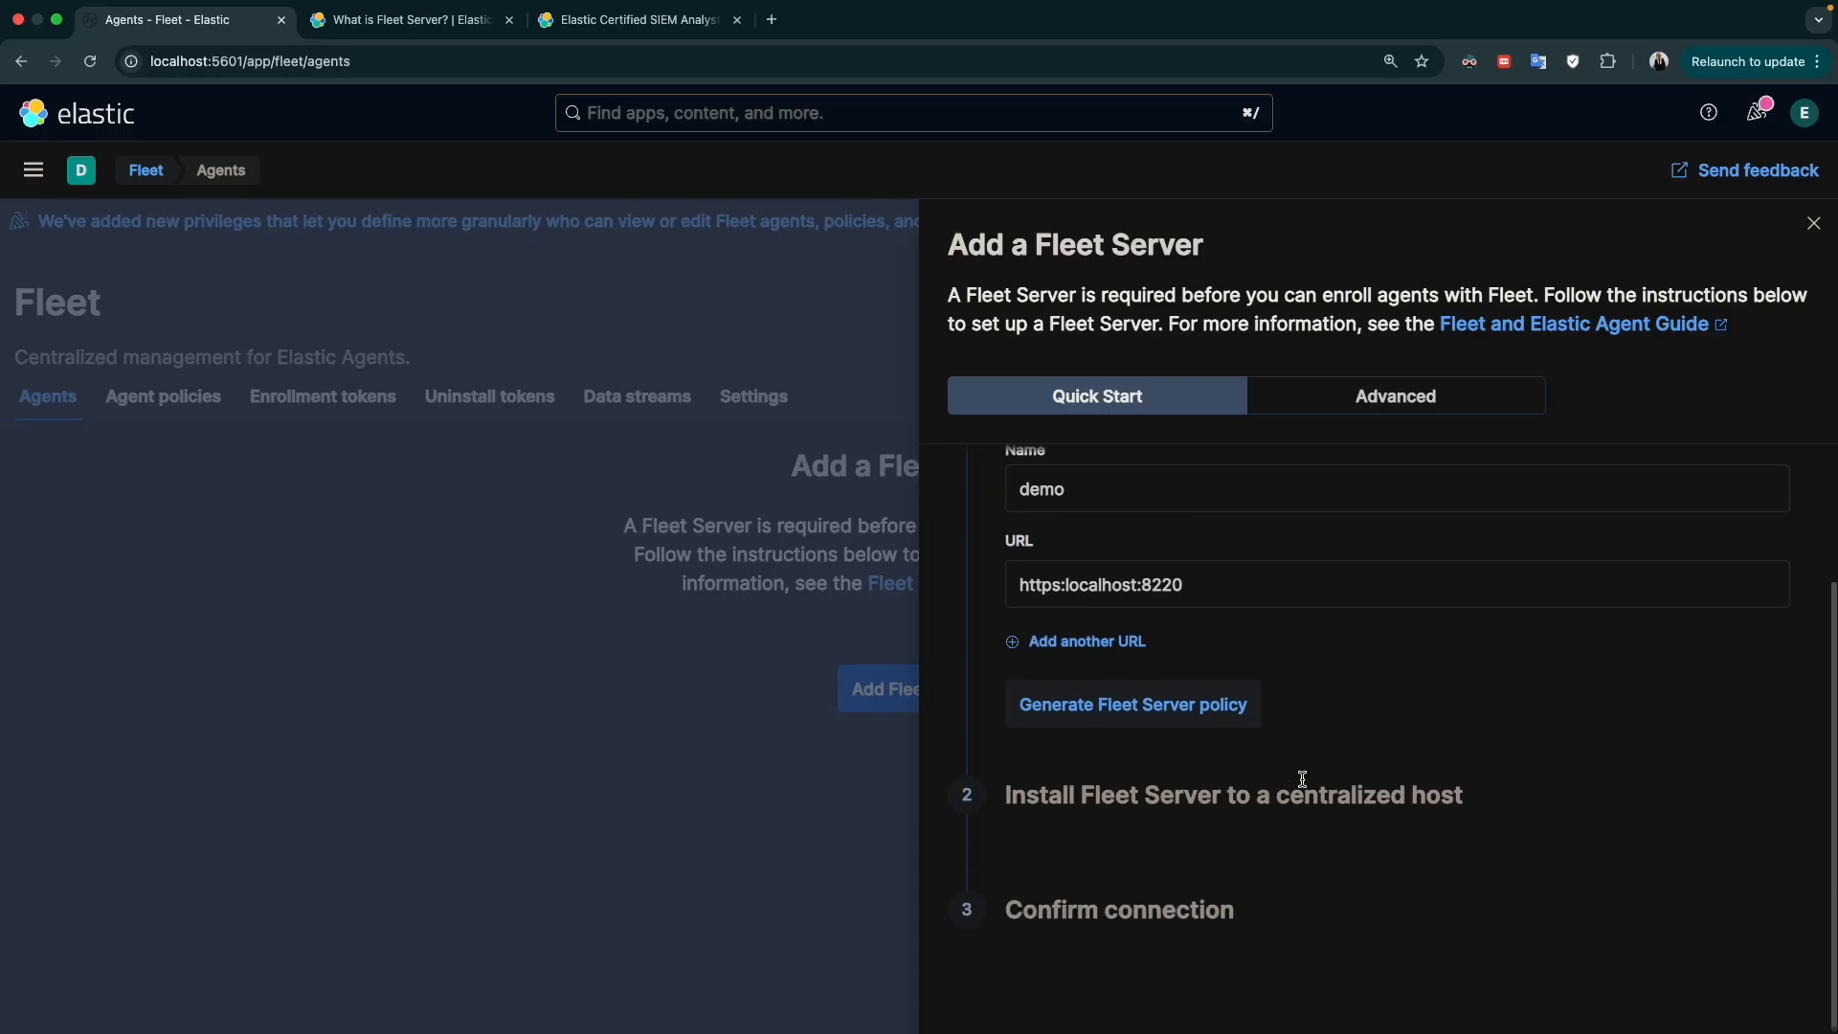
click(1235, 725)
click(1212, 576)
double_click(1166, 580)
key(BackSpace)
click(1166, 728)
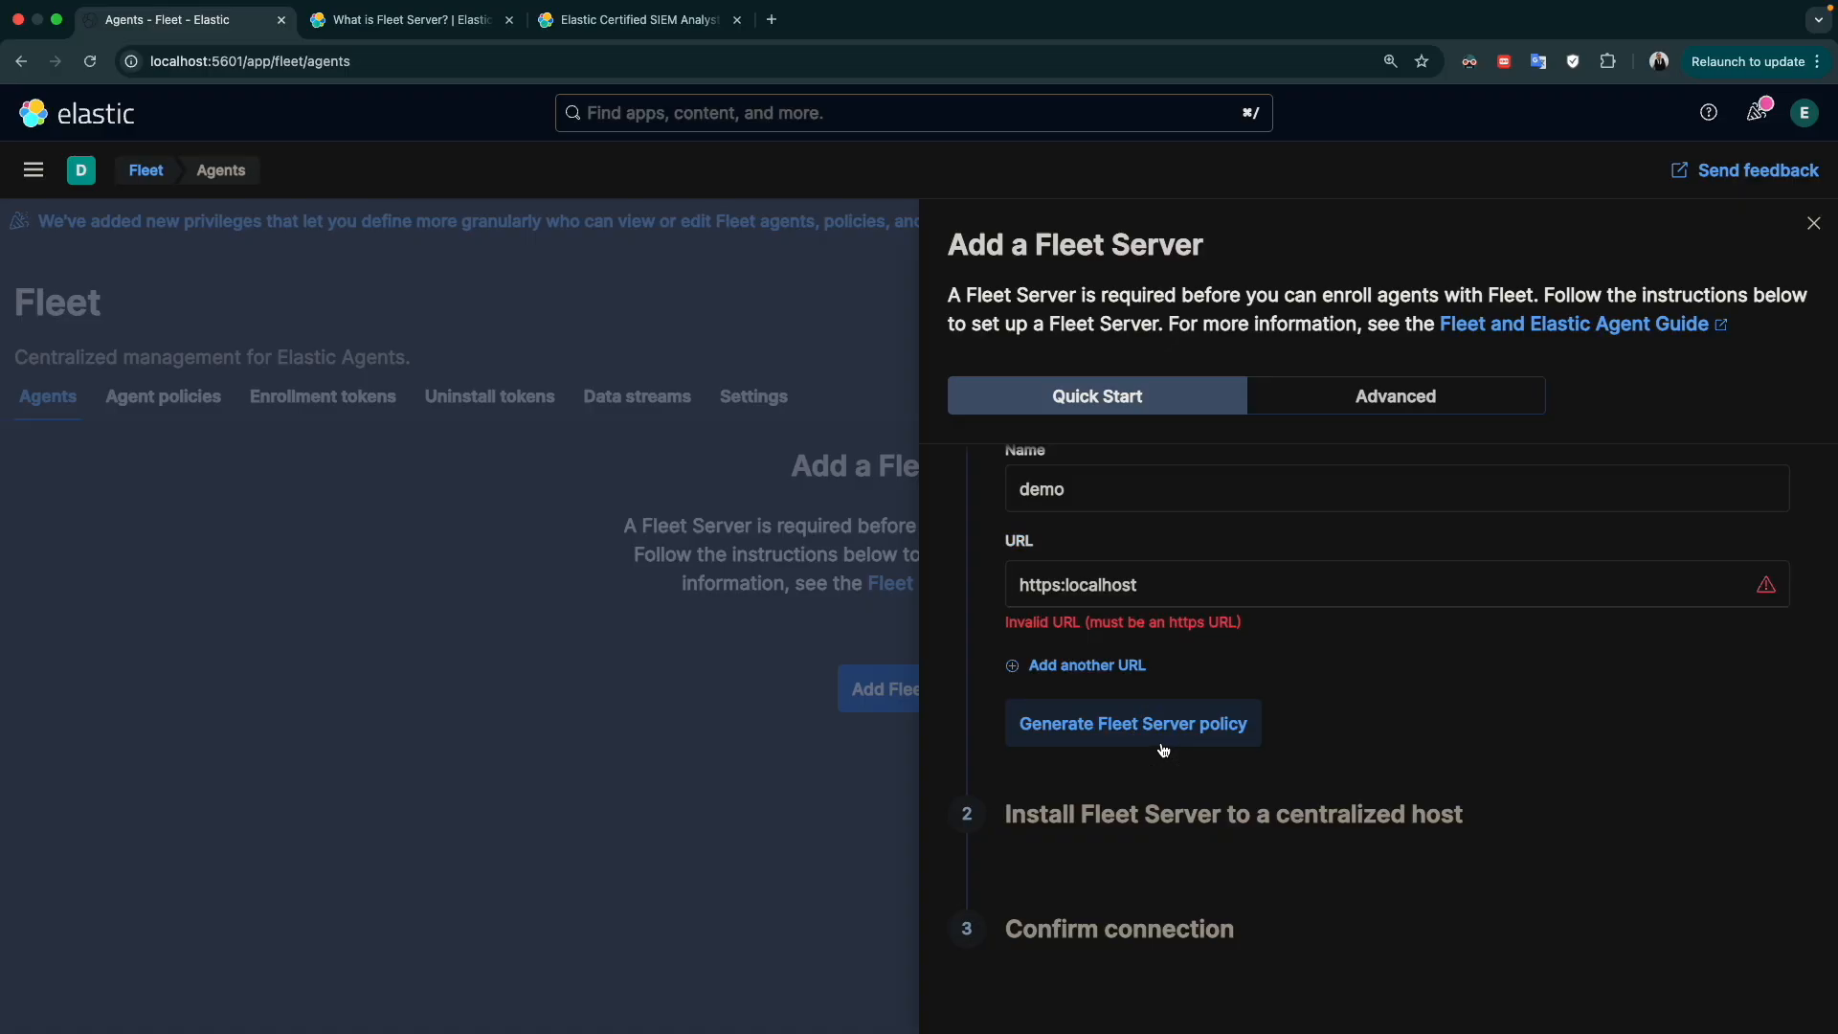
click(1067, 586)
text(//)
click(1239, 711)
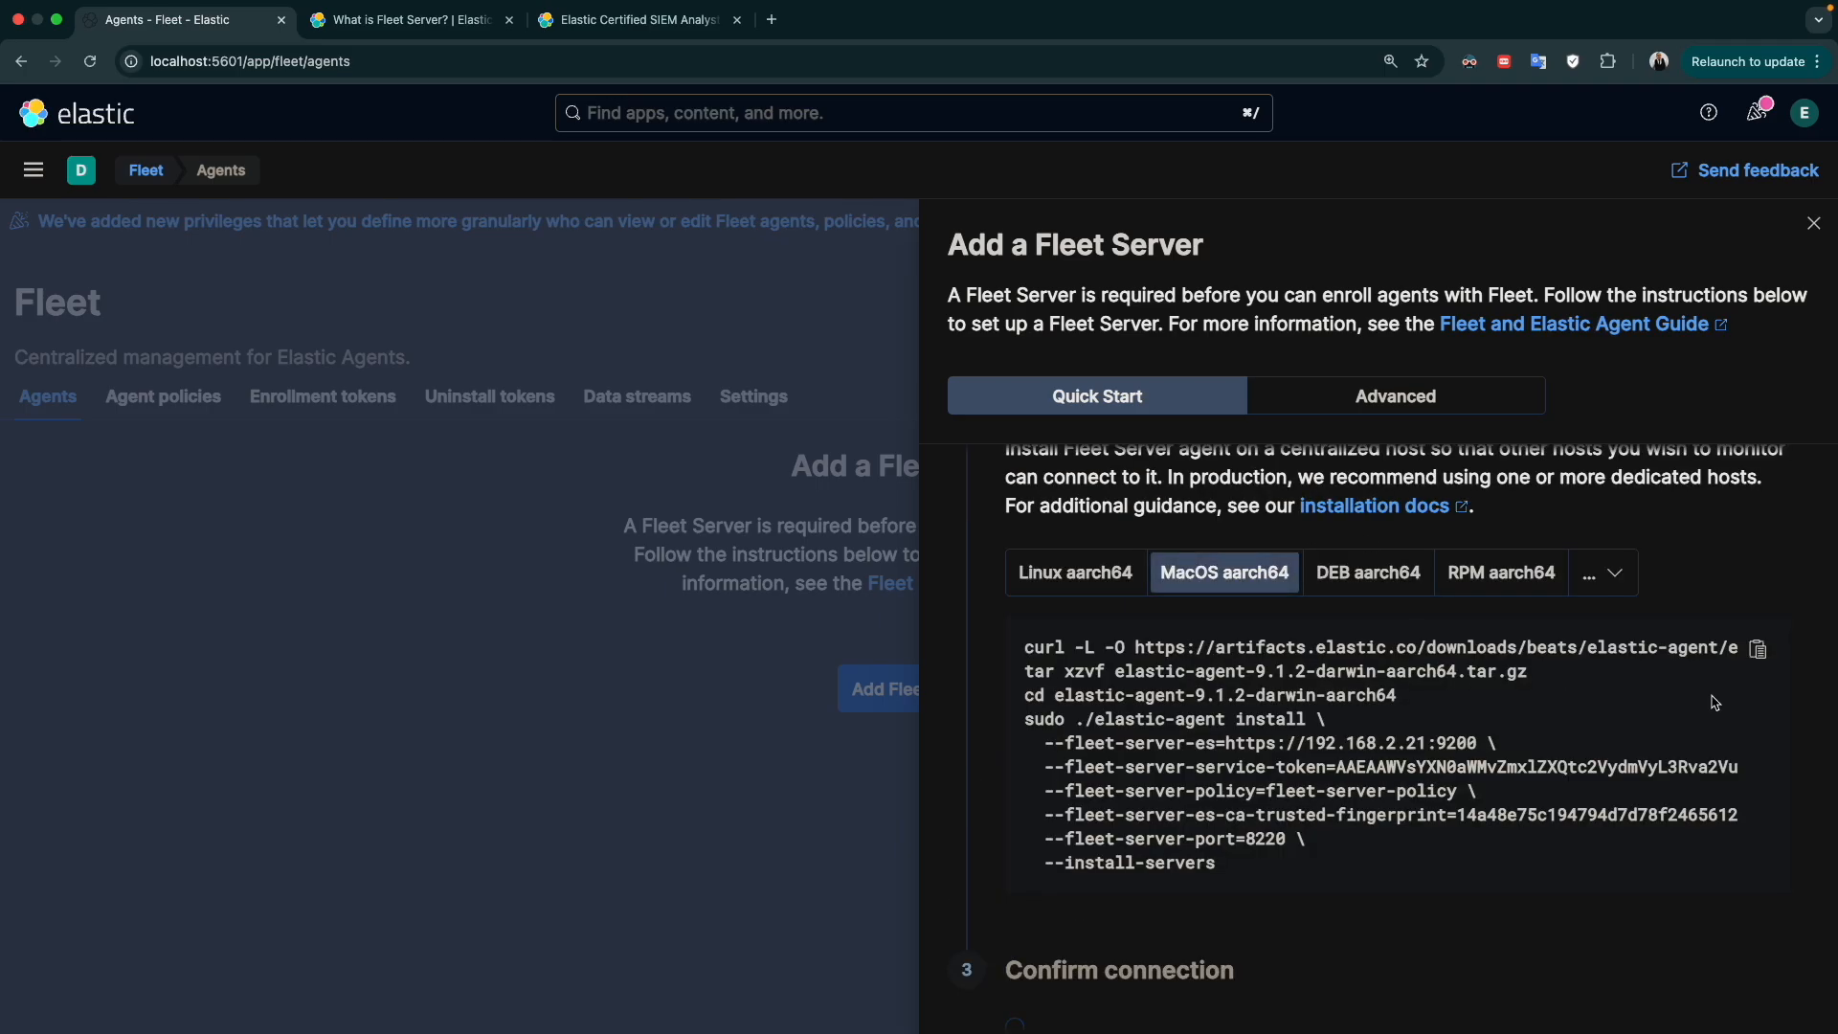
Copy the MacOS aarch64 install command with its service token, run it in Terminal, and accept installing Elastic Agent as a service
click(1758, 649)
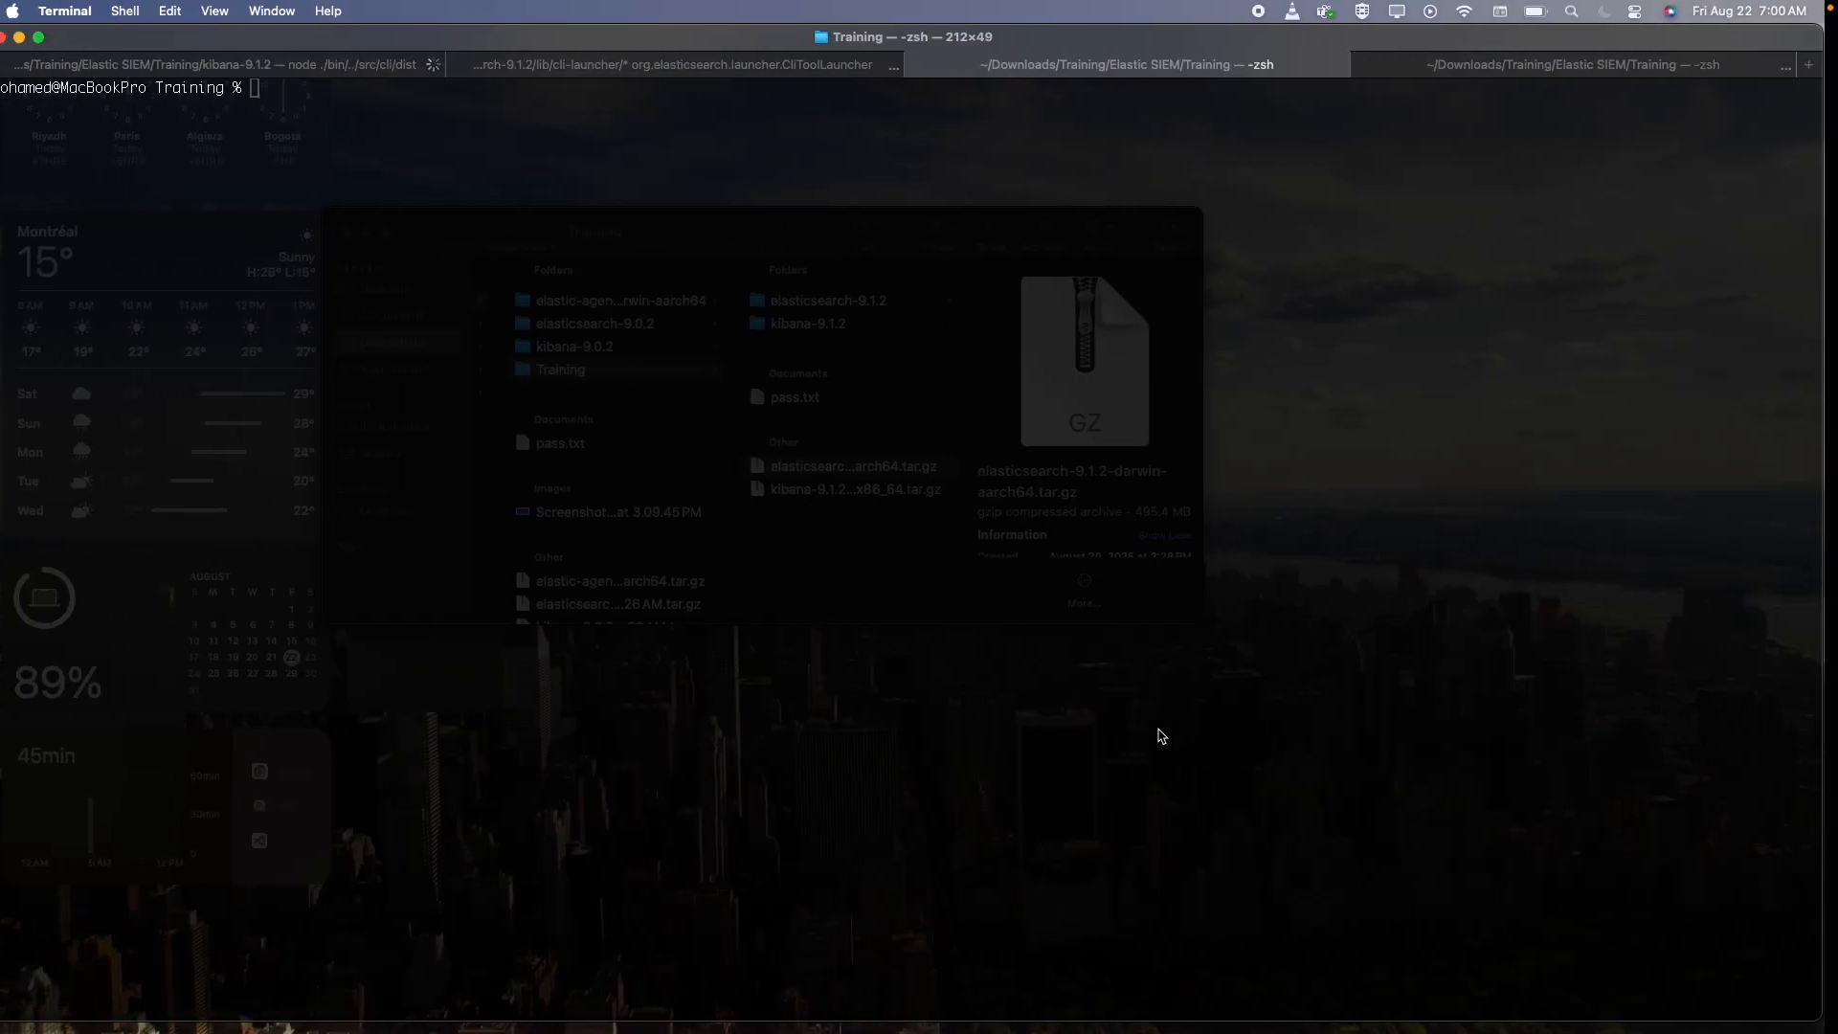
key(super+v)
key(Return)
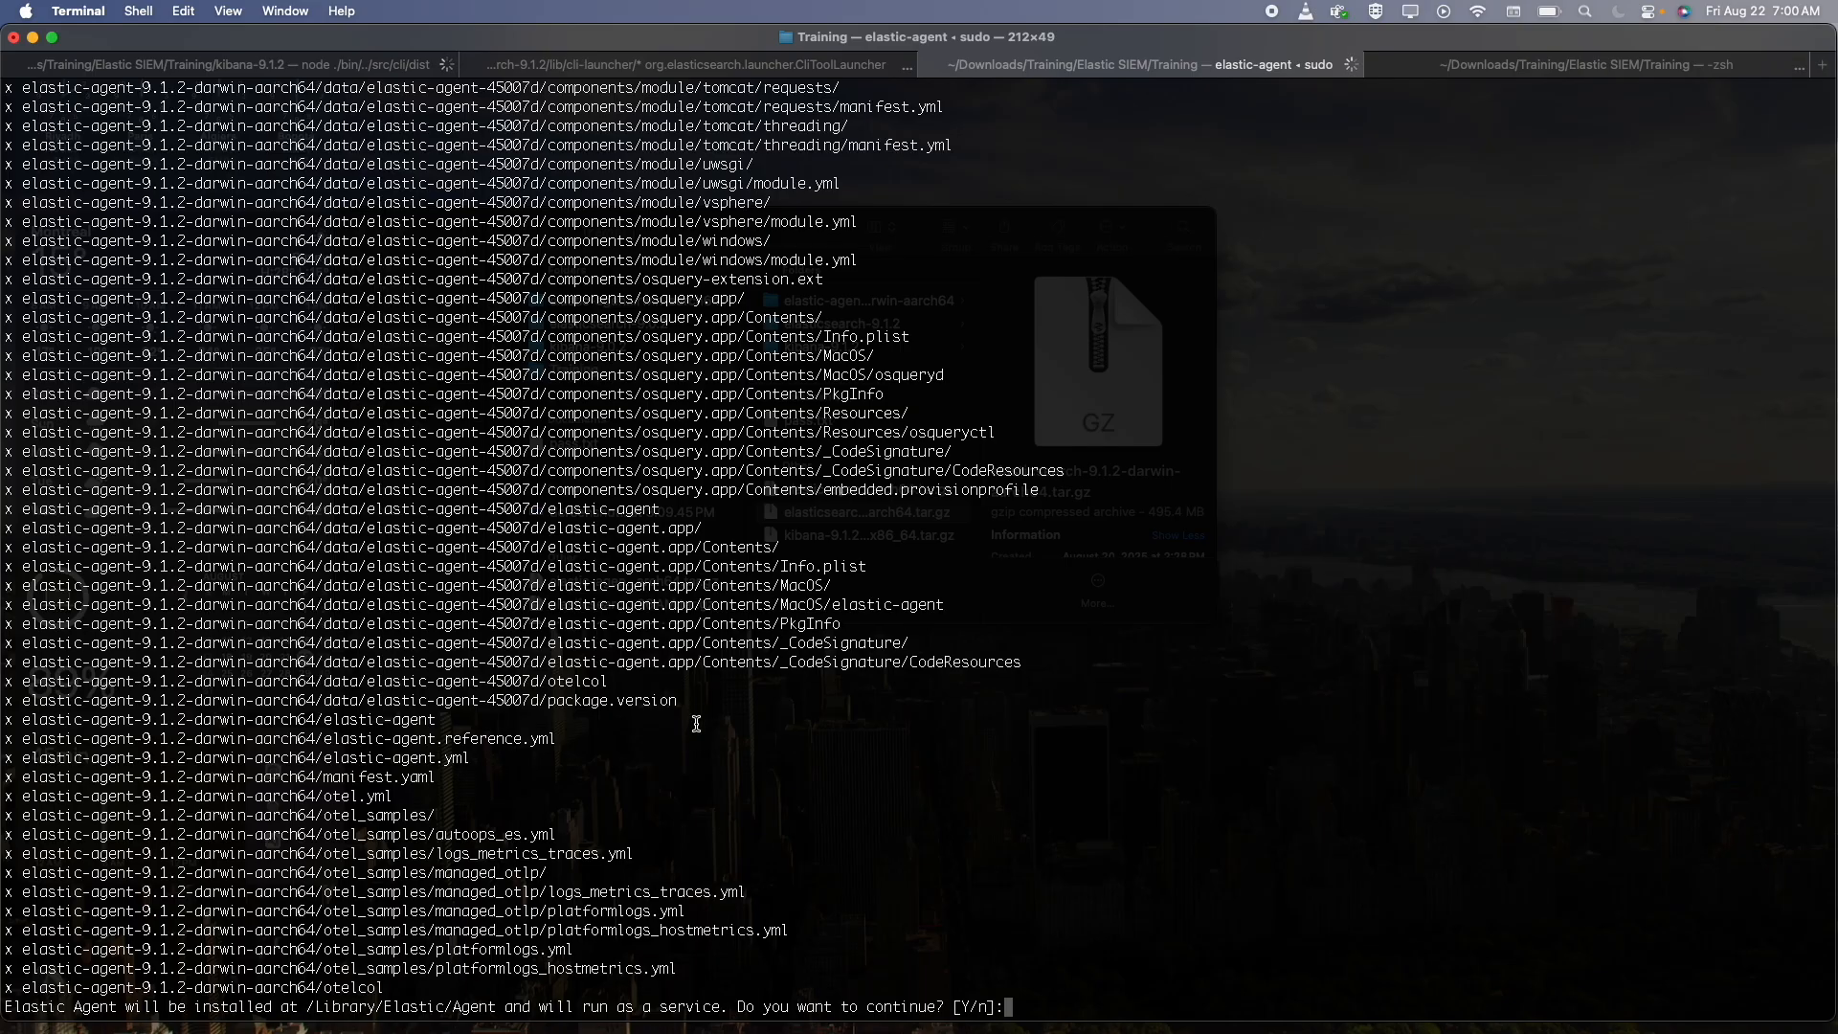
key(Return)
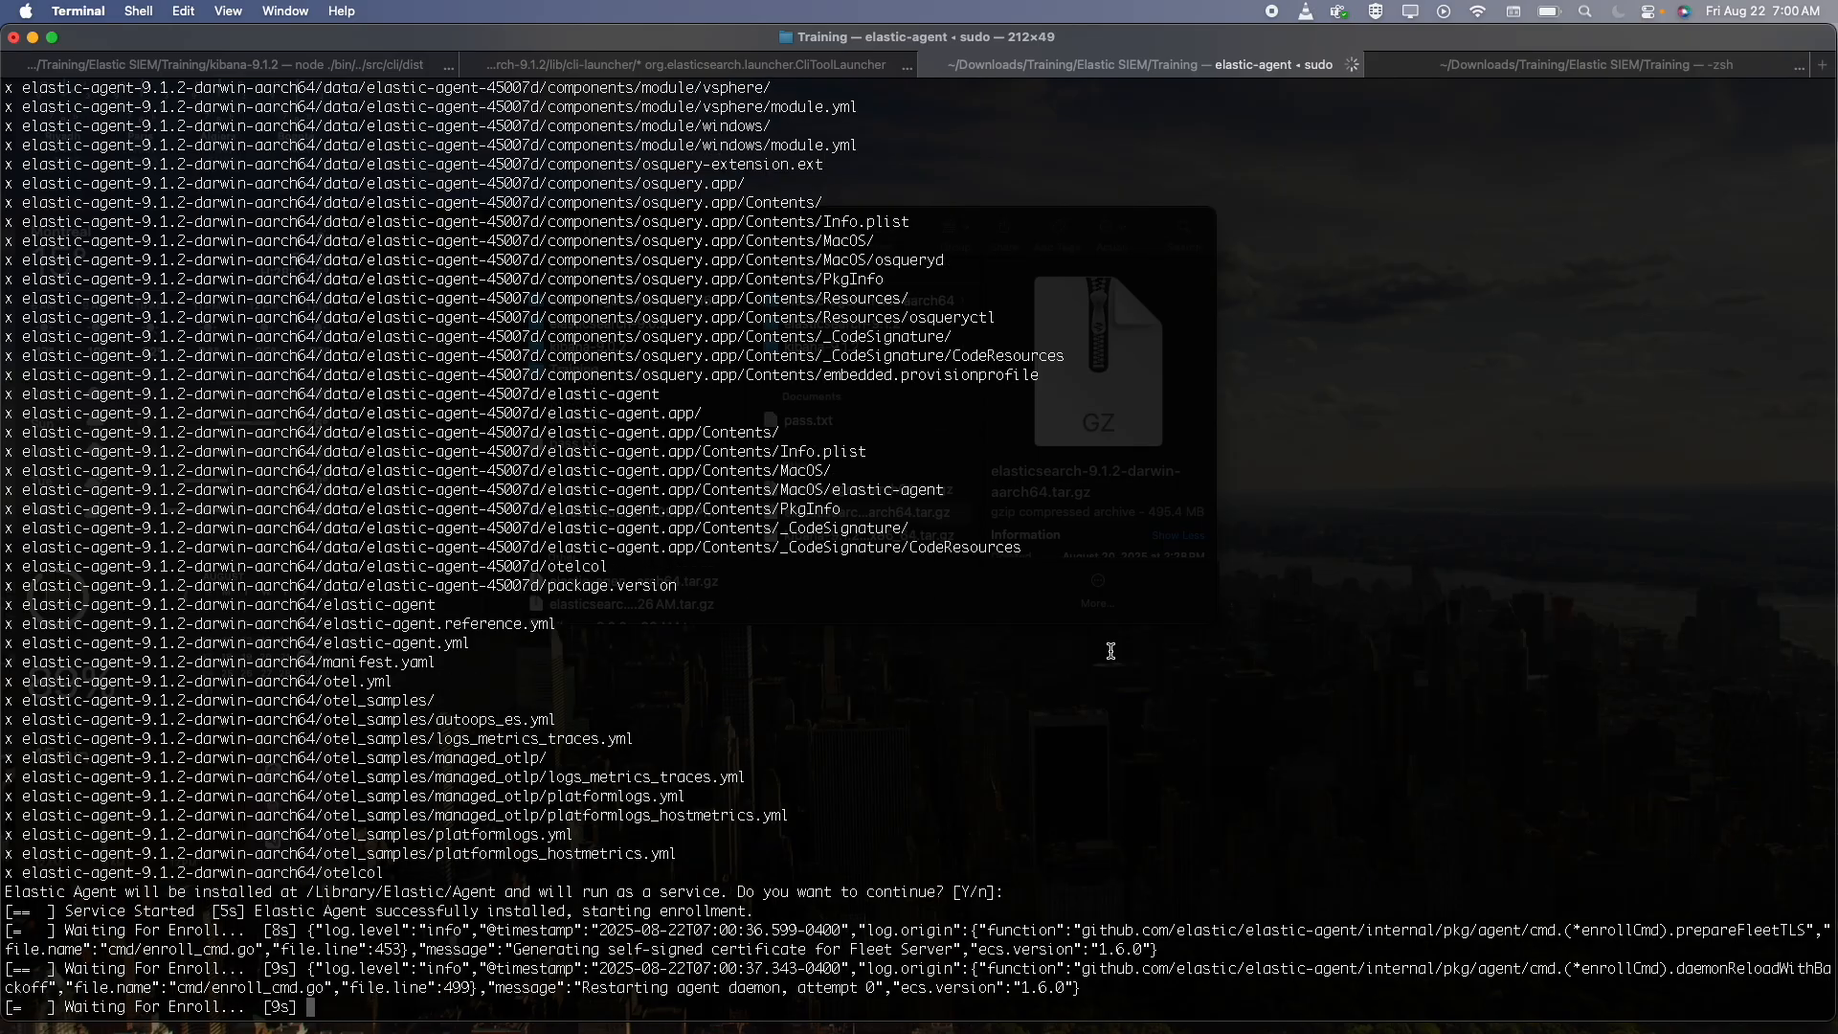
Switch back to Chrome, check the Fleet Server connection, and continue to Elastic Agent enrollment
key(ctrl+Up)
key(ctrl+Right)
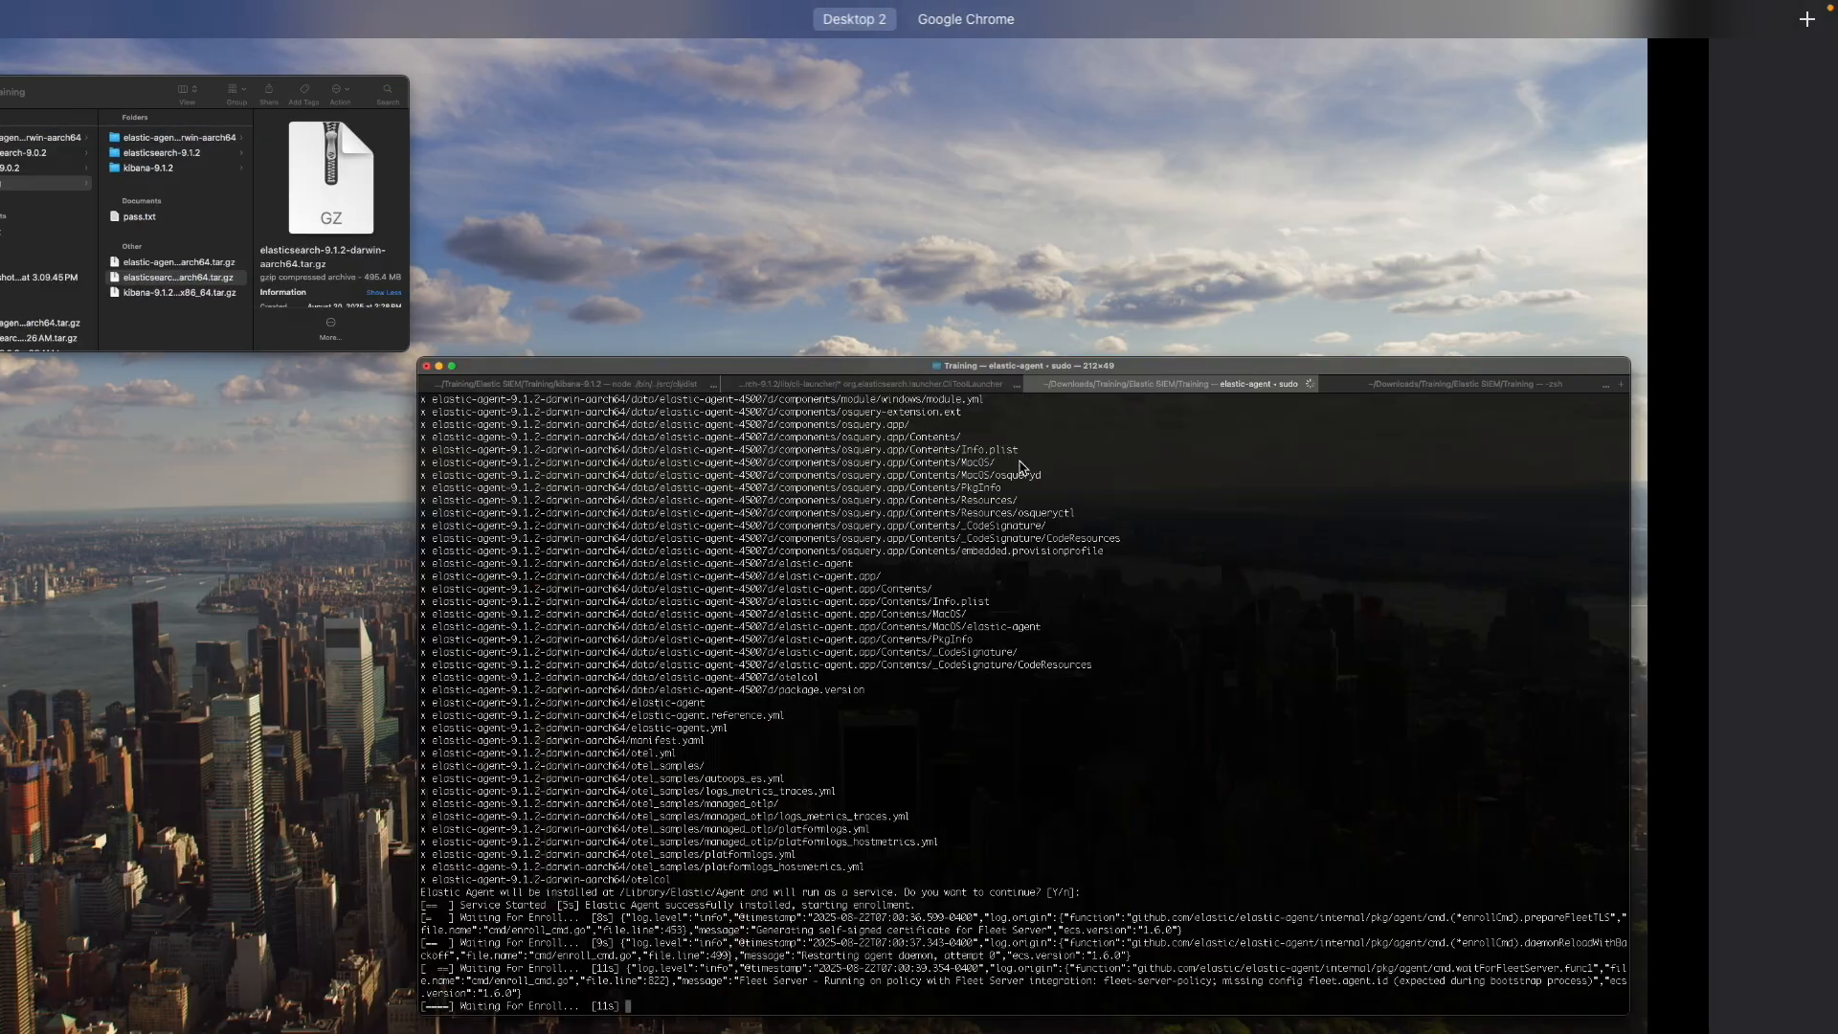
scroll(1130, 706, down, 2)
scroll(1130, 705, down, 1)
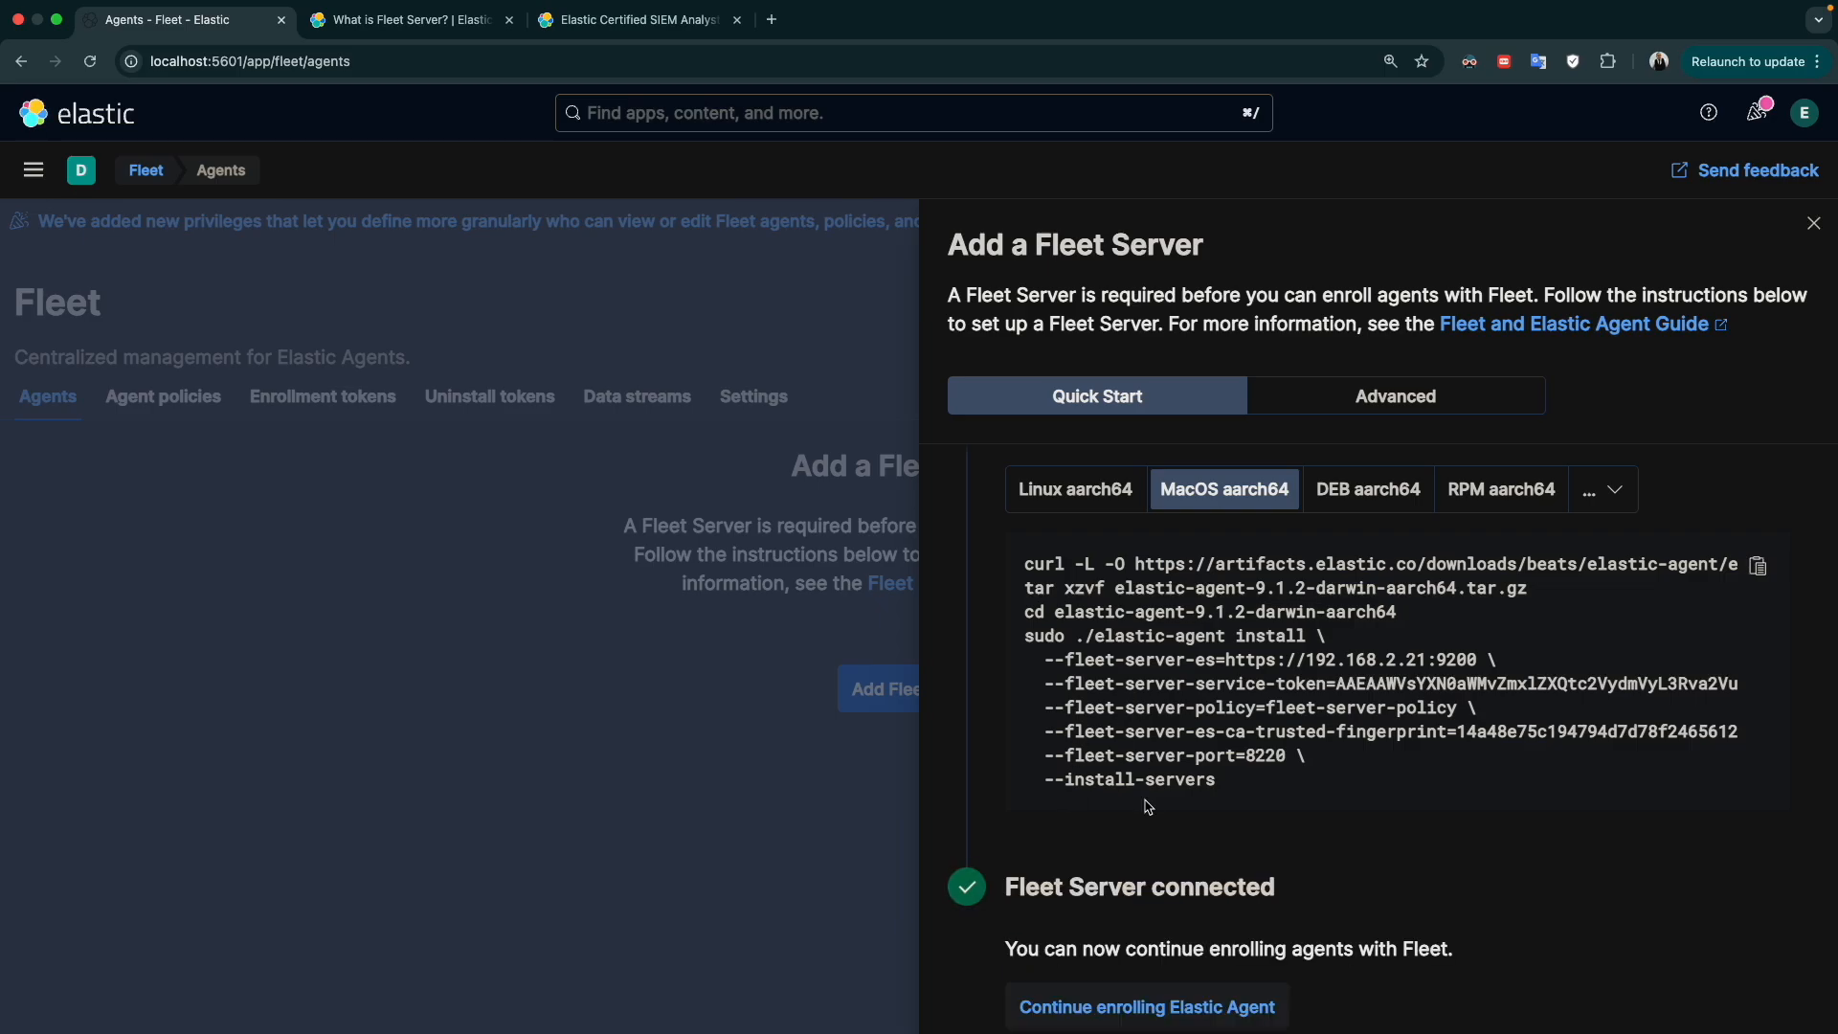
scroll(1148, 807, down, 2)
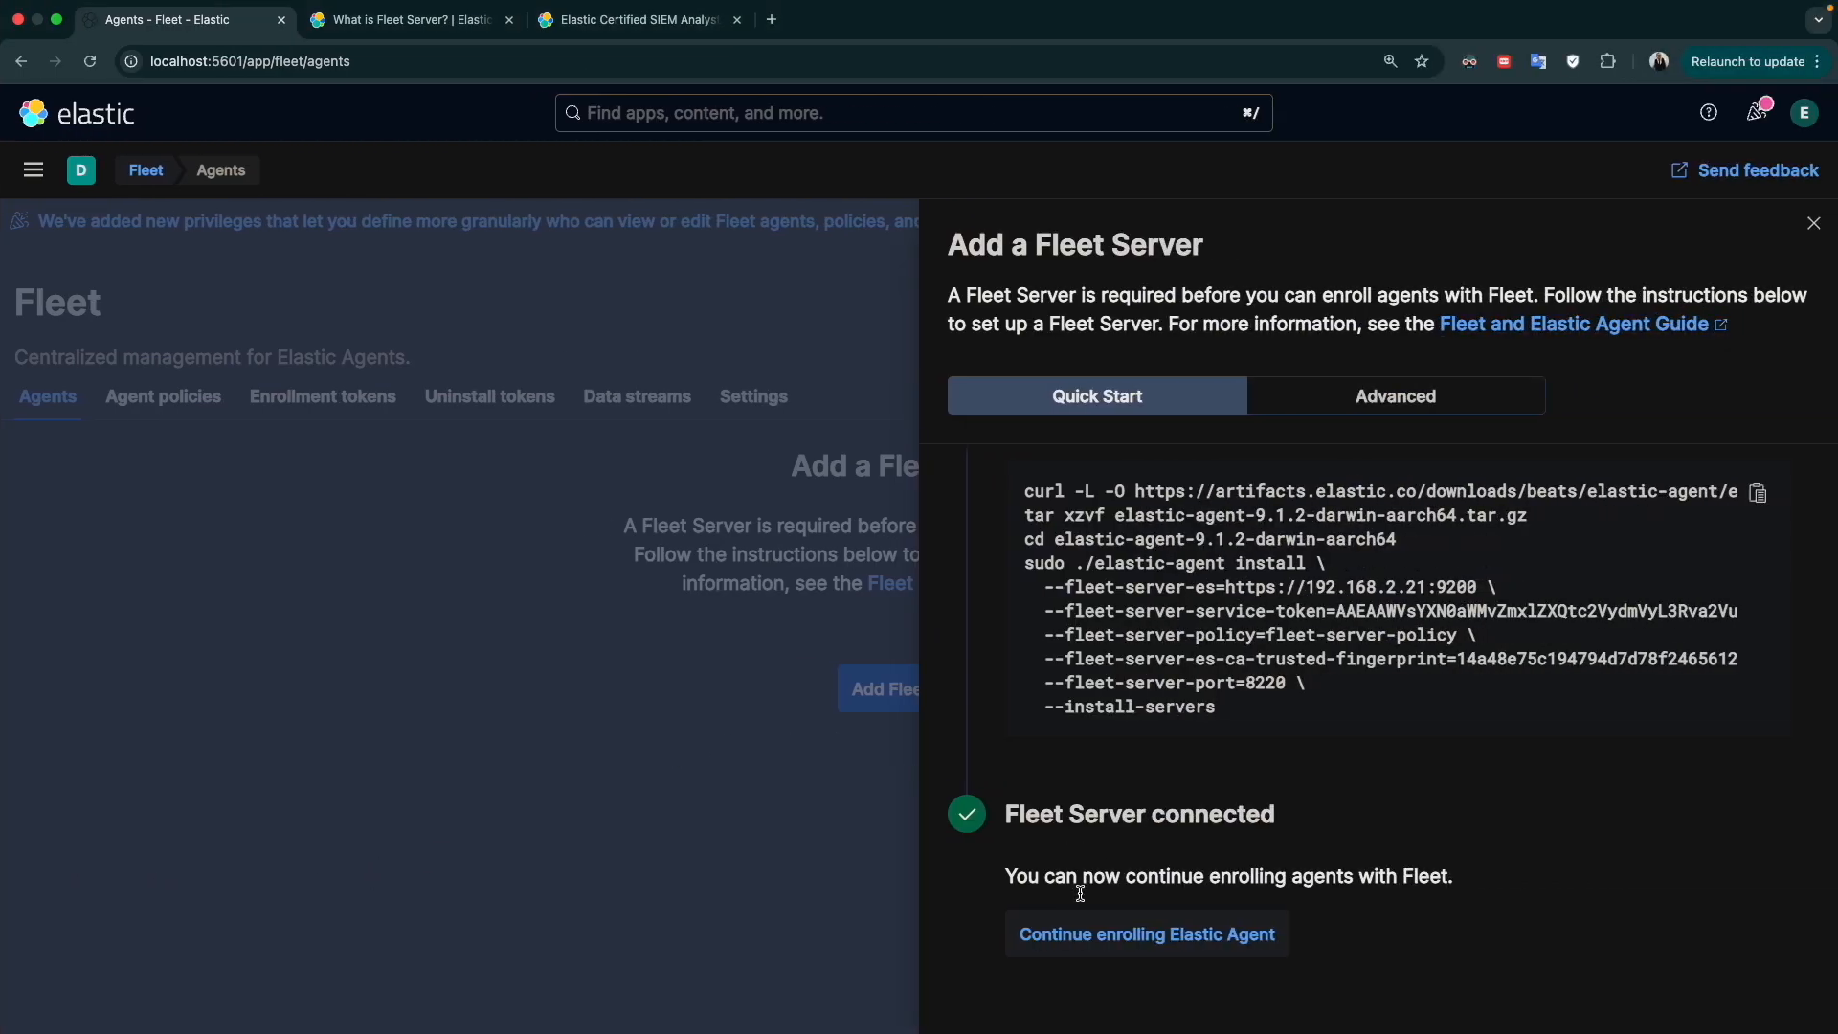
click(1074, 933)
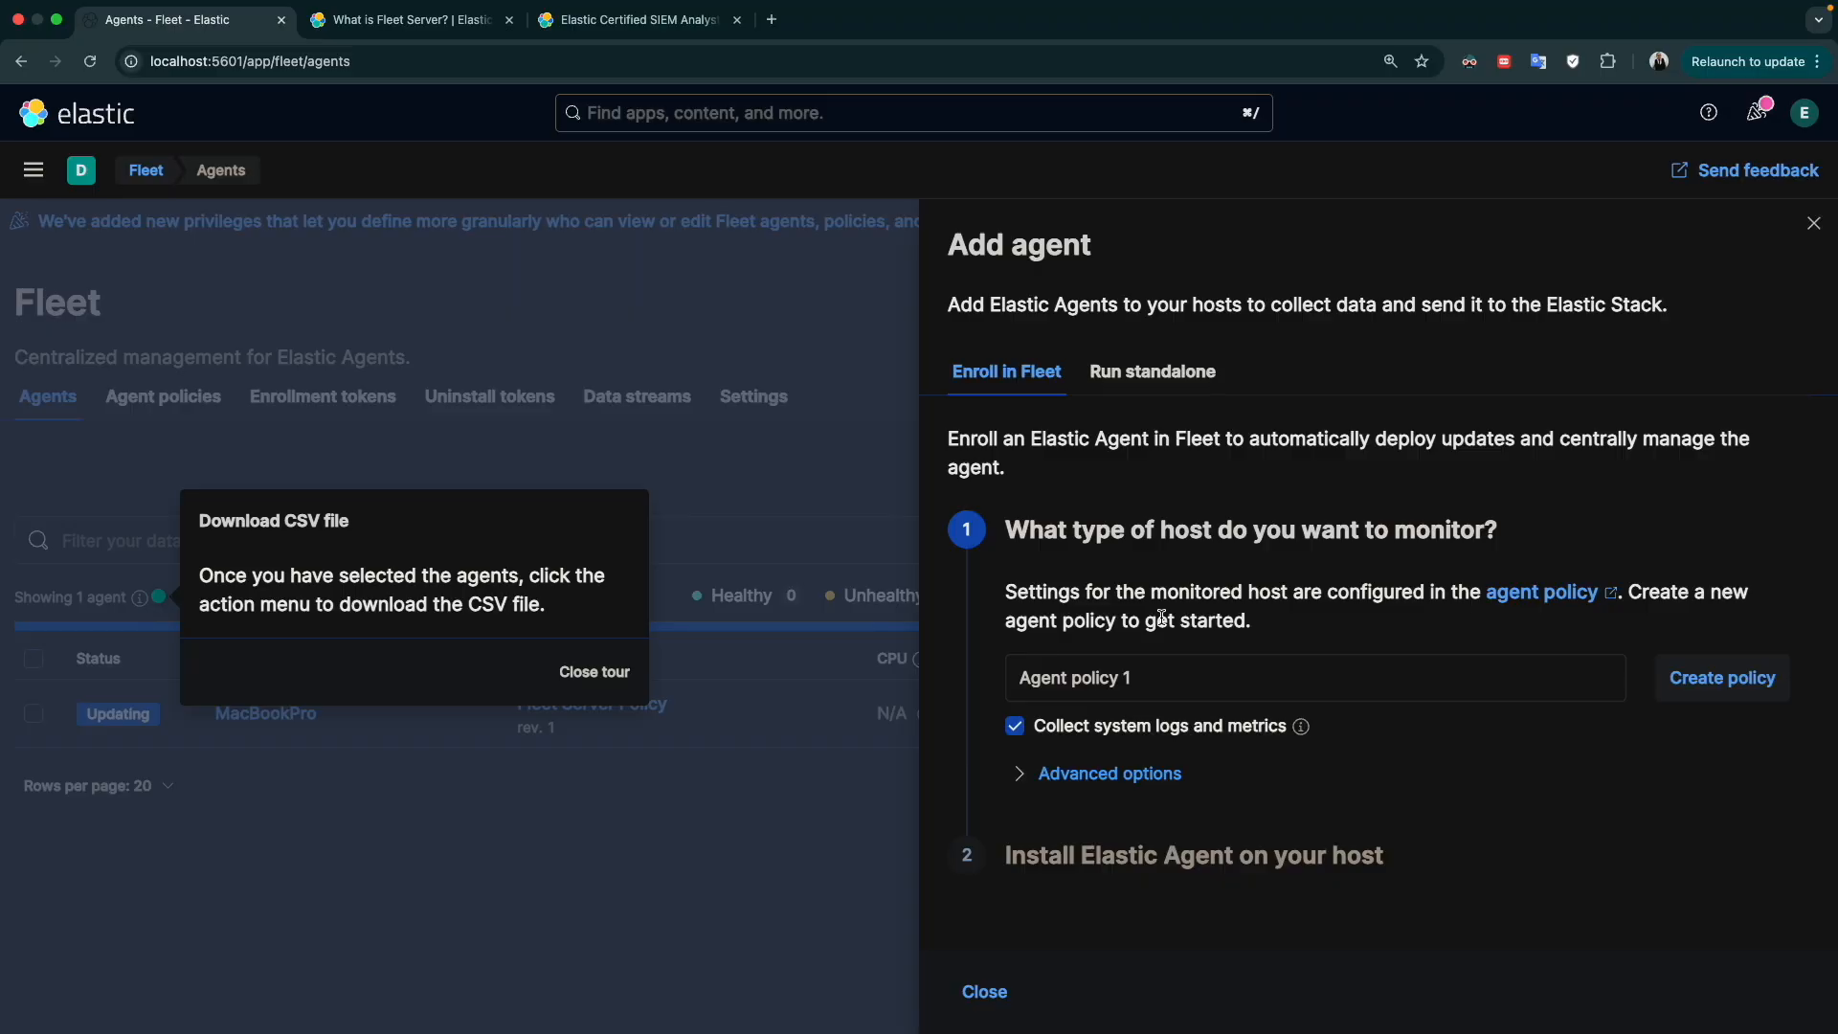
Dismiss the CSV download tour and the Add agent form, and open the Fleet Server Policy of the enrolled agent
scroll(1130, 735, down, 1)
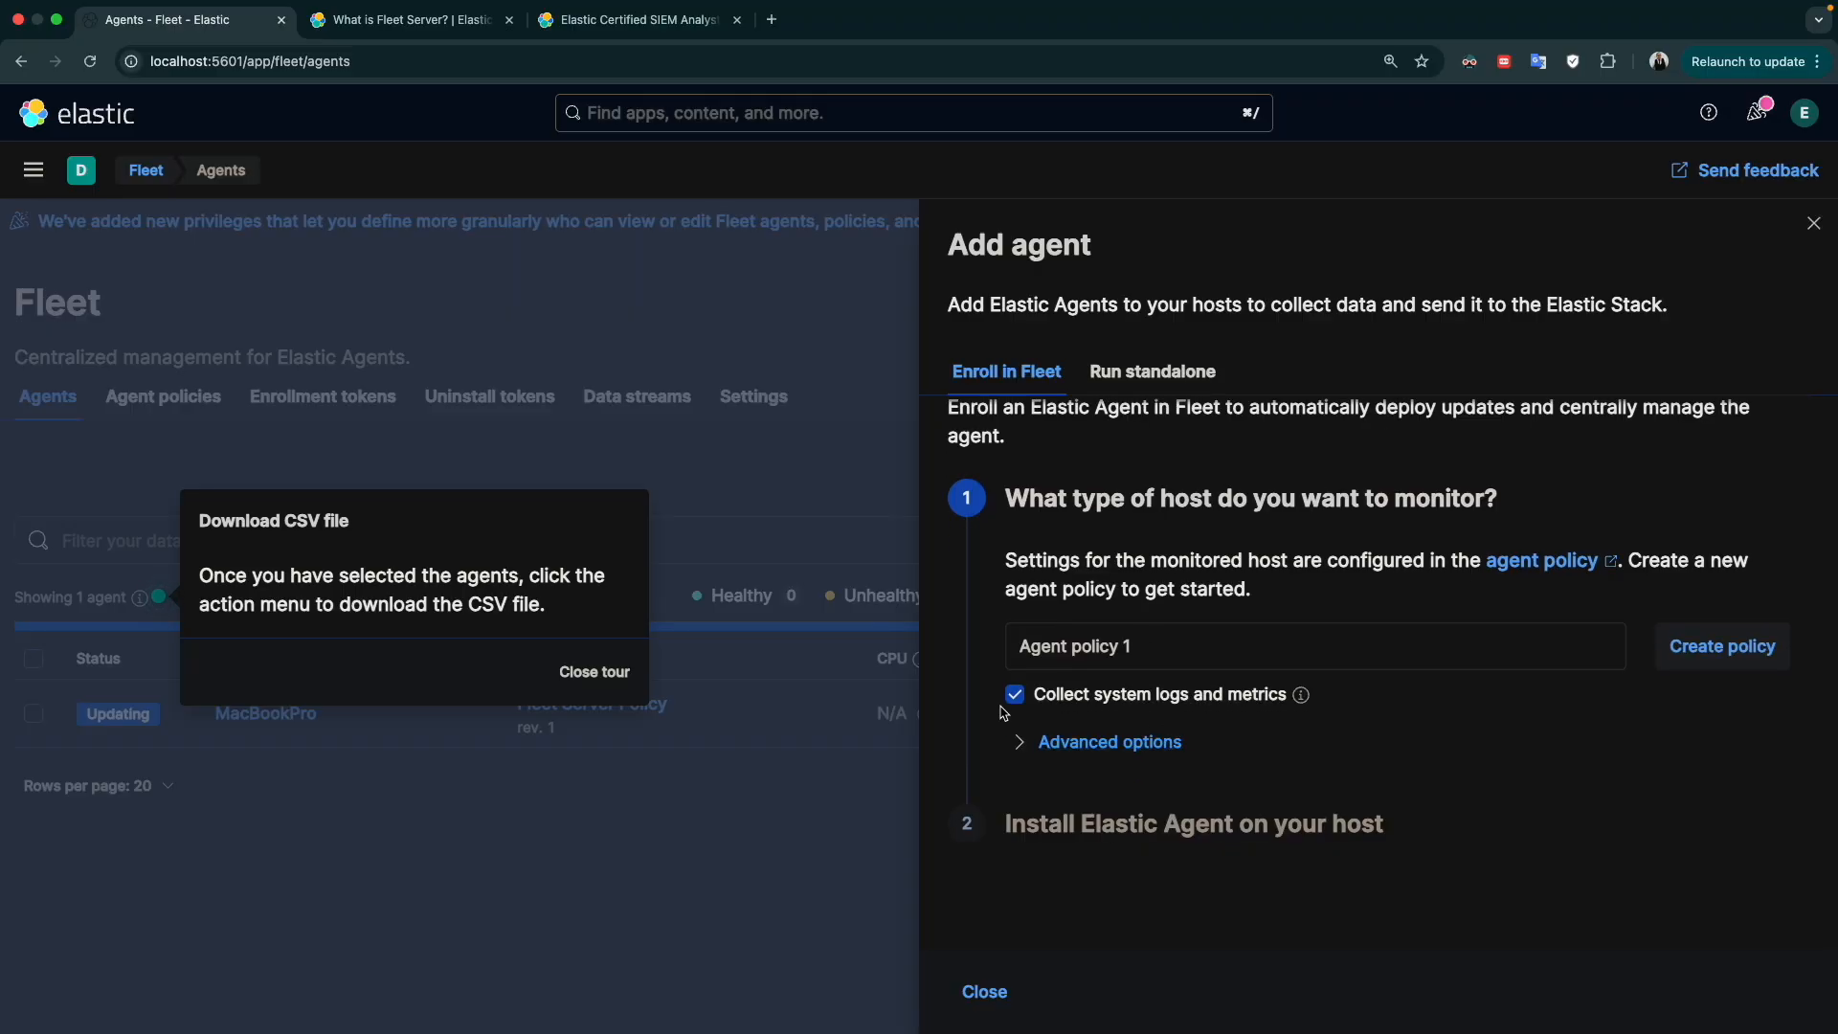
click(591, 675)
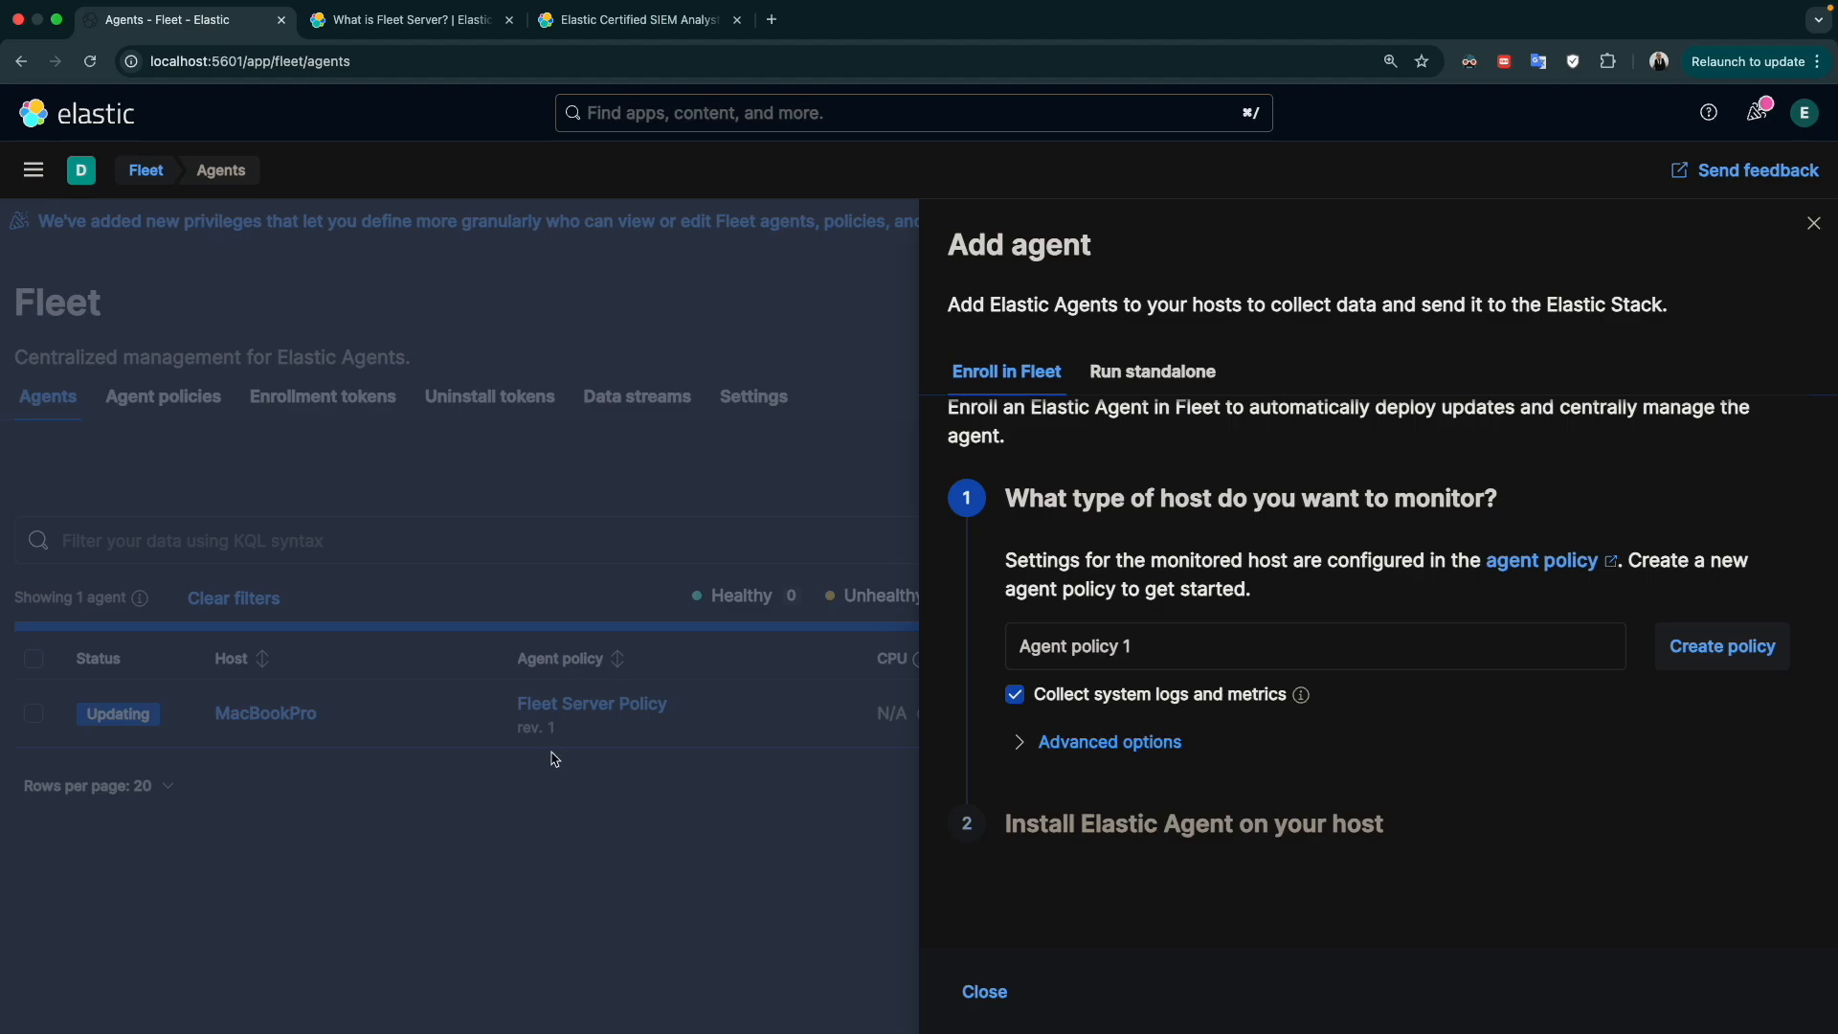
click(984, 989)
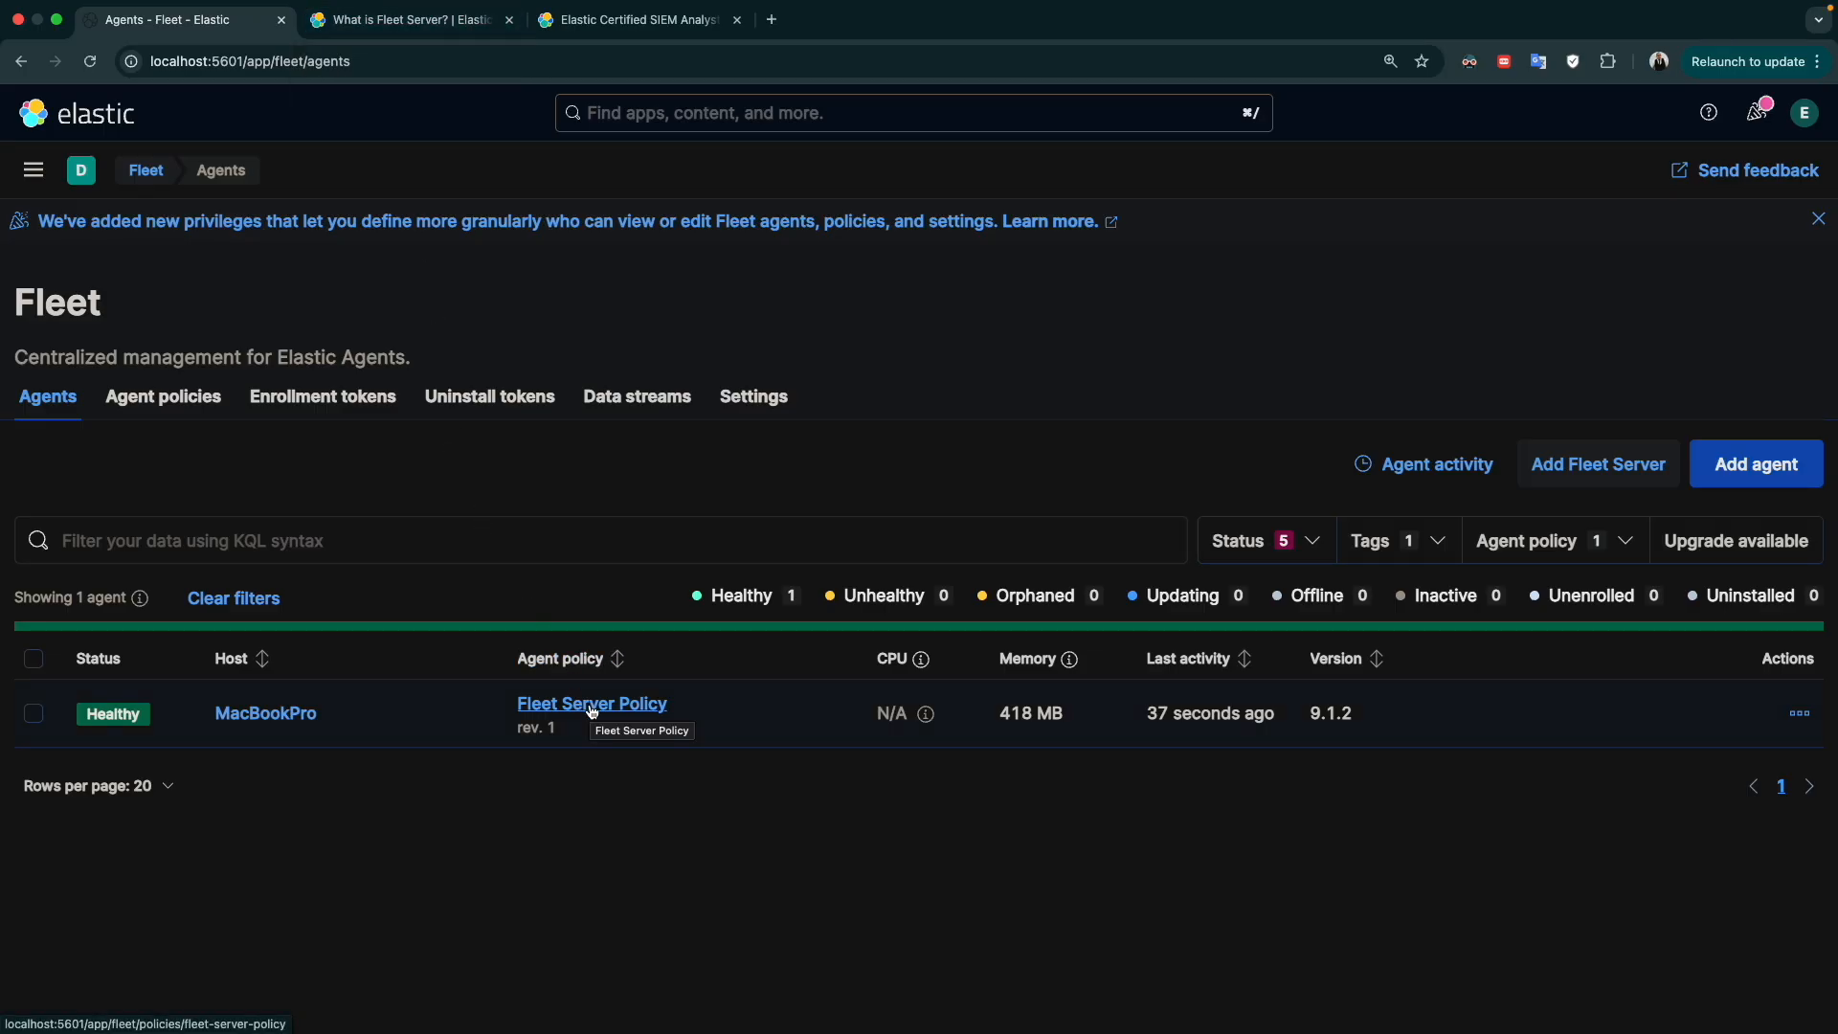
click(591, 708)
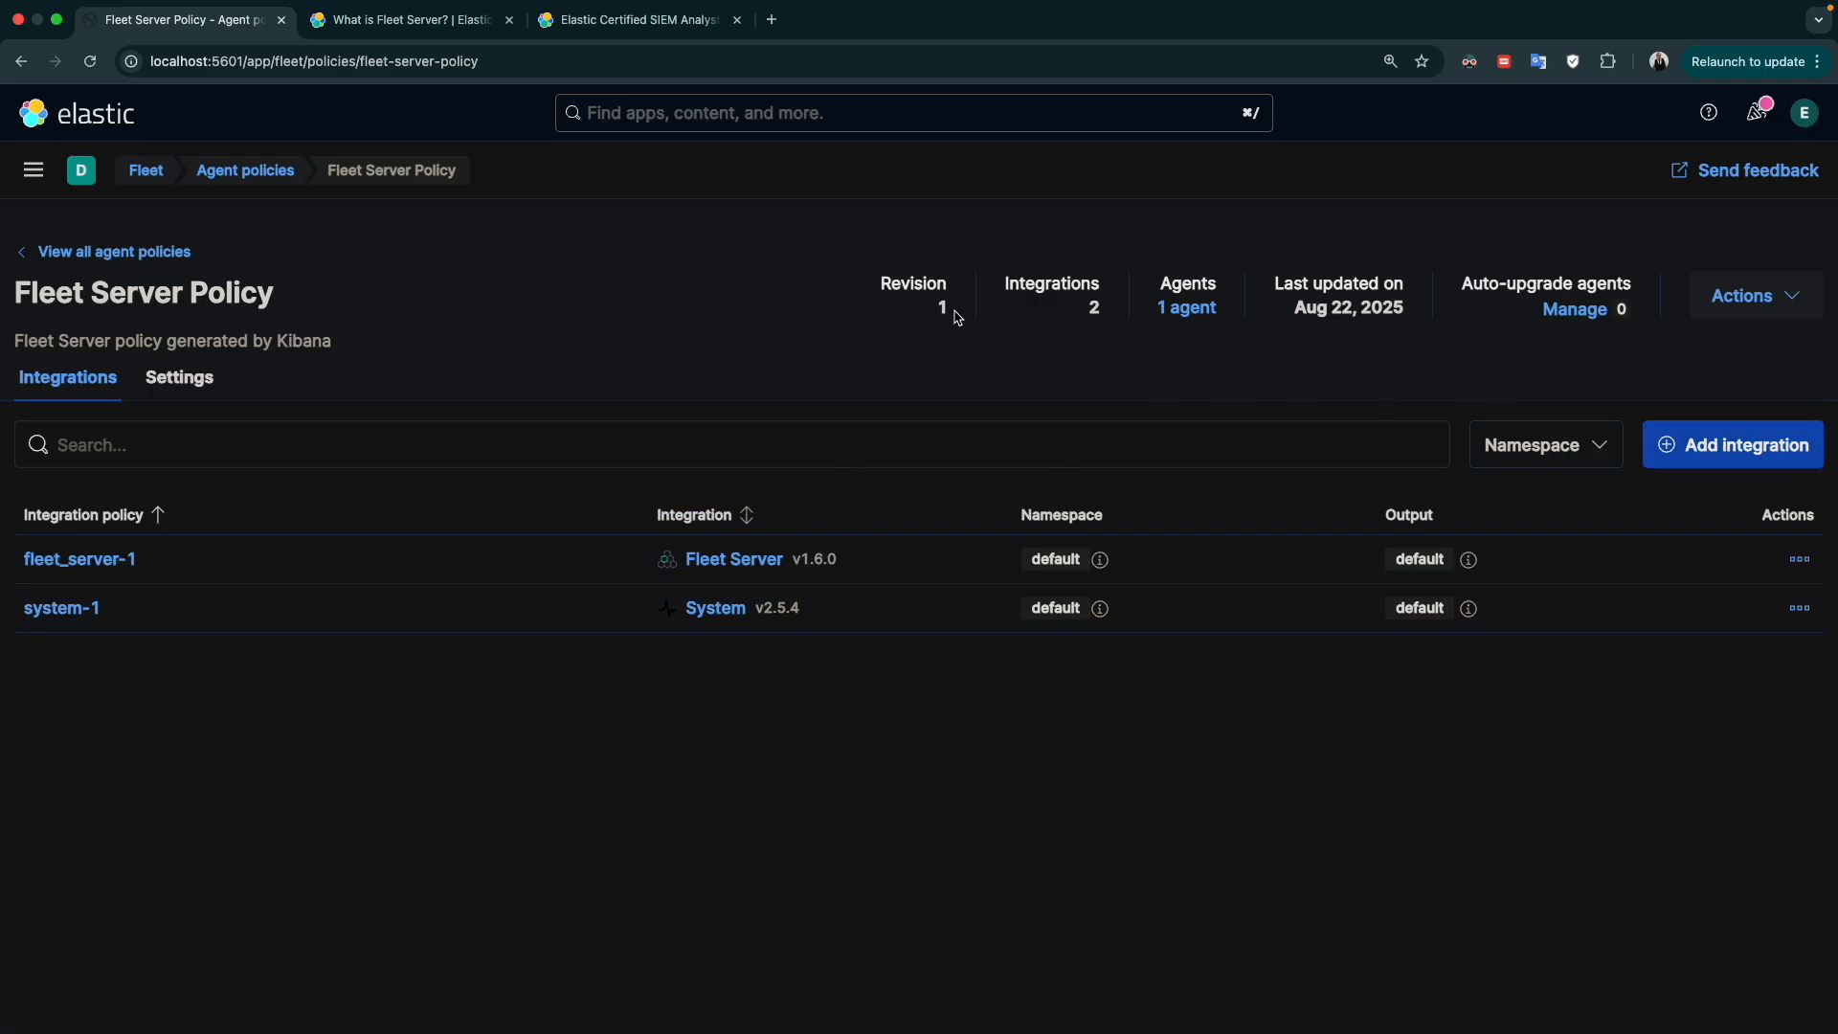
Open the Integrations page in a new browser tab and switch to it
click(20, 170)
scroll(152, 759, down, 10)
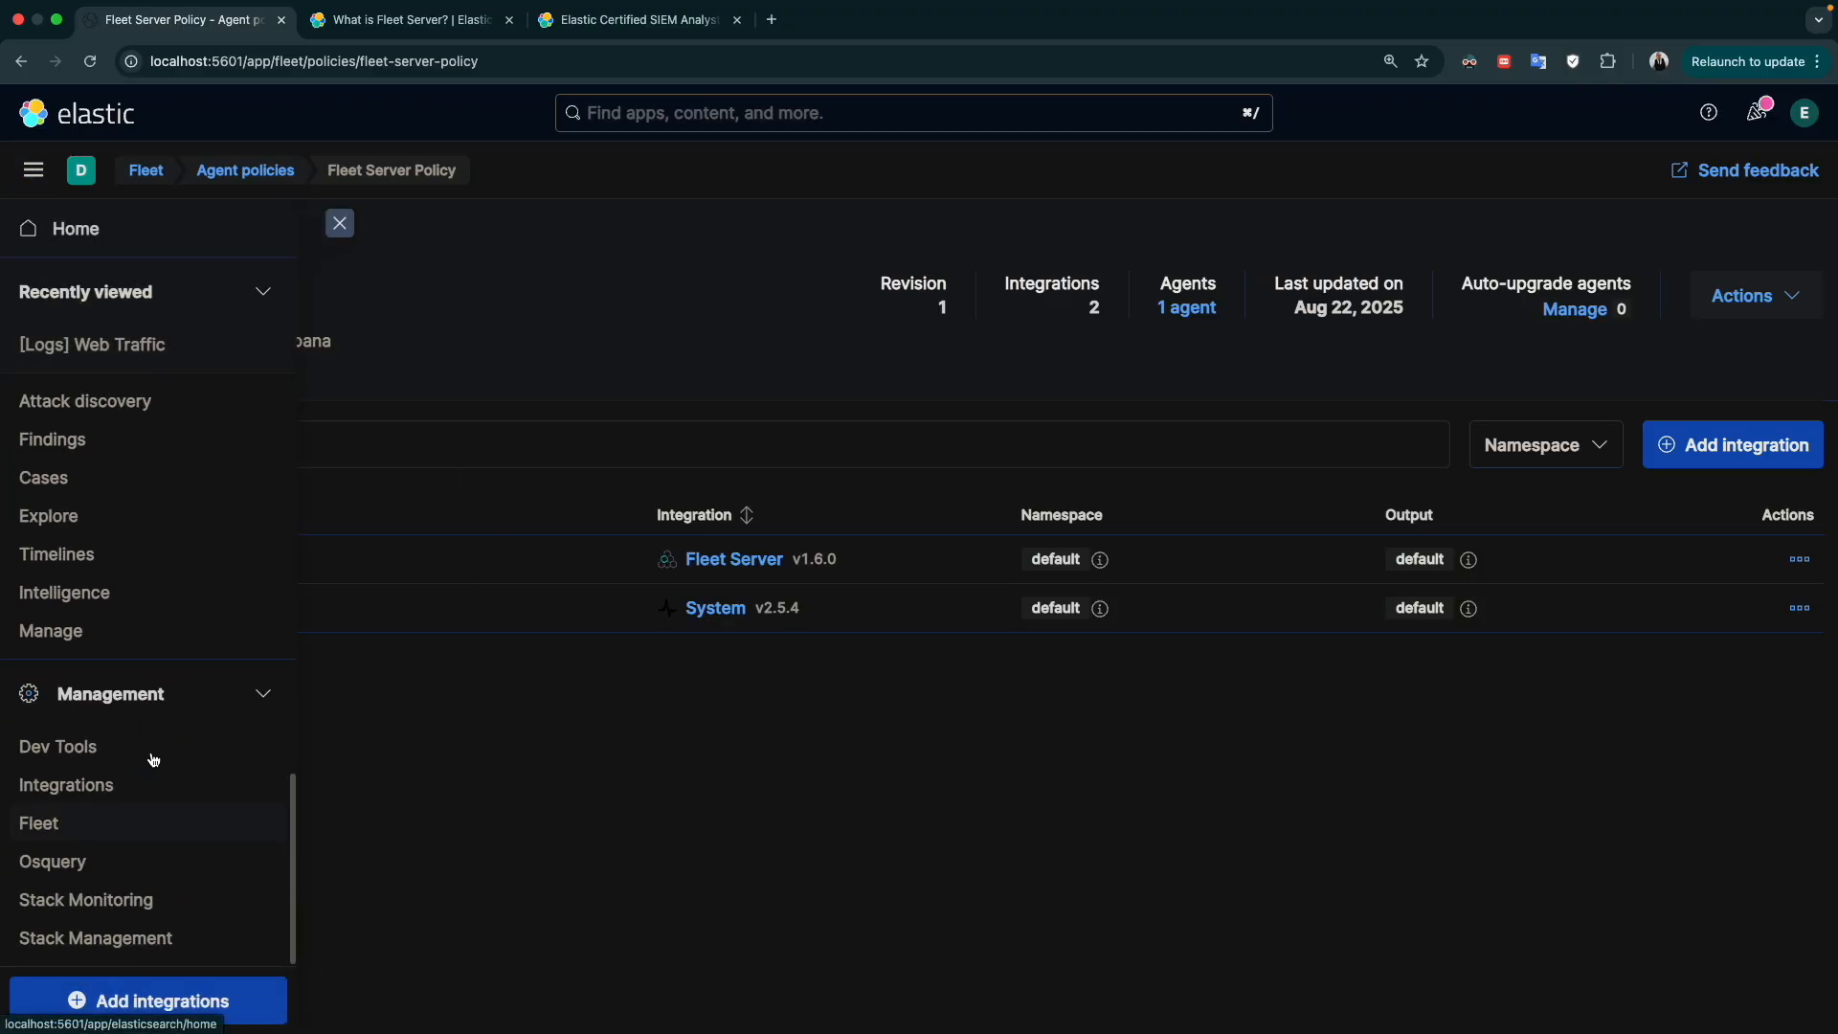
right_click(63, 798)
click(124, 656)
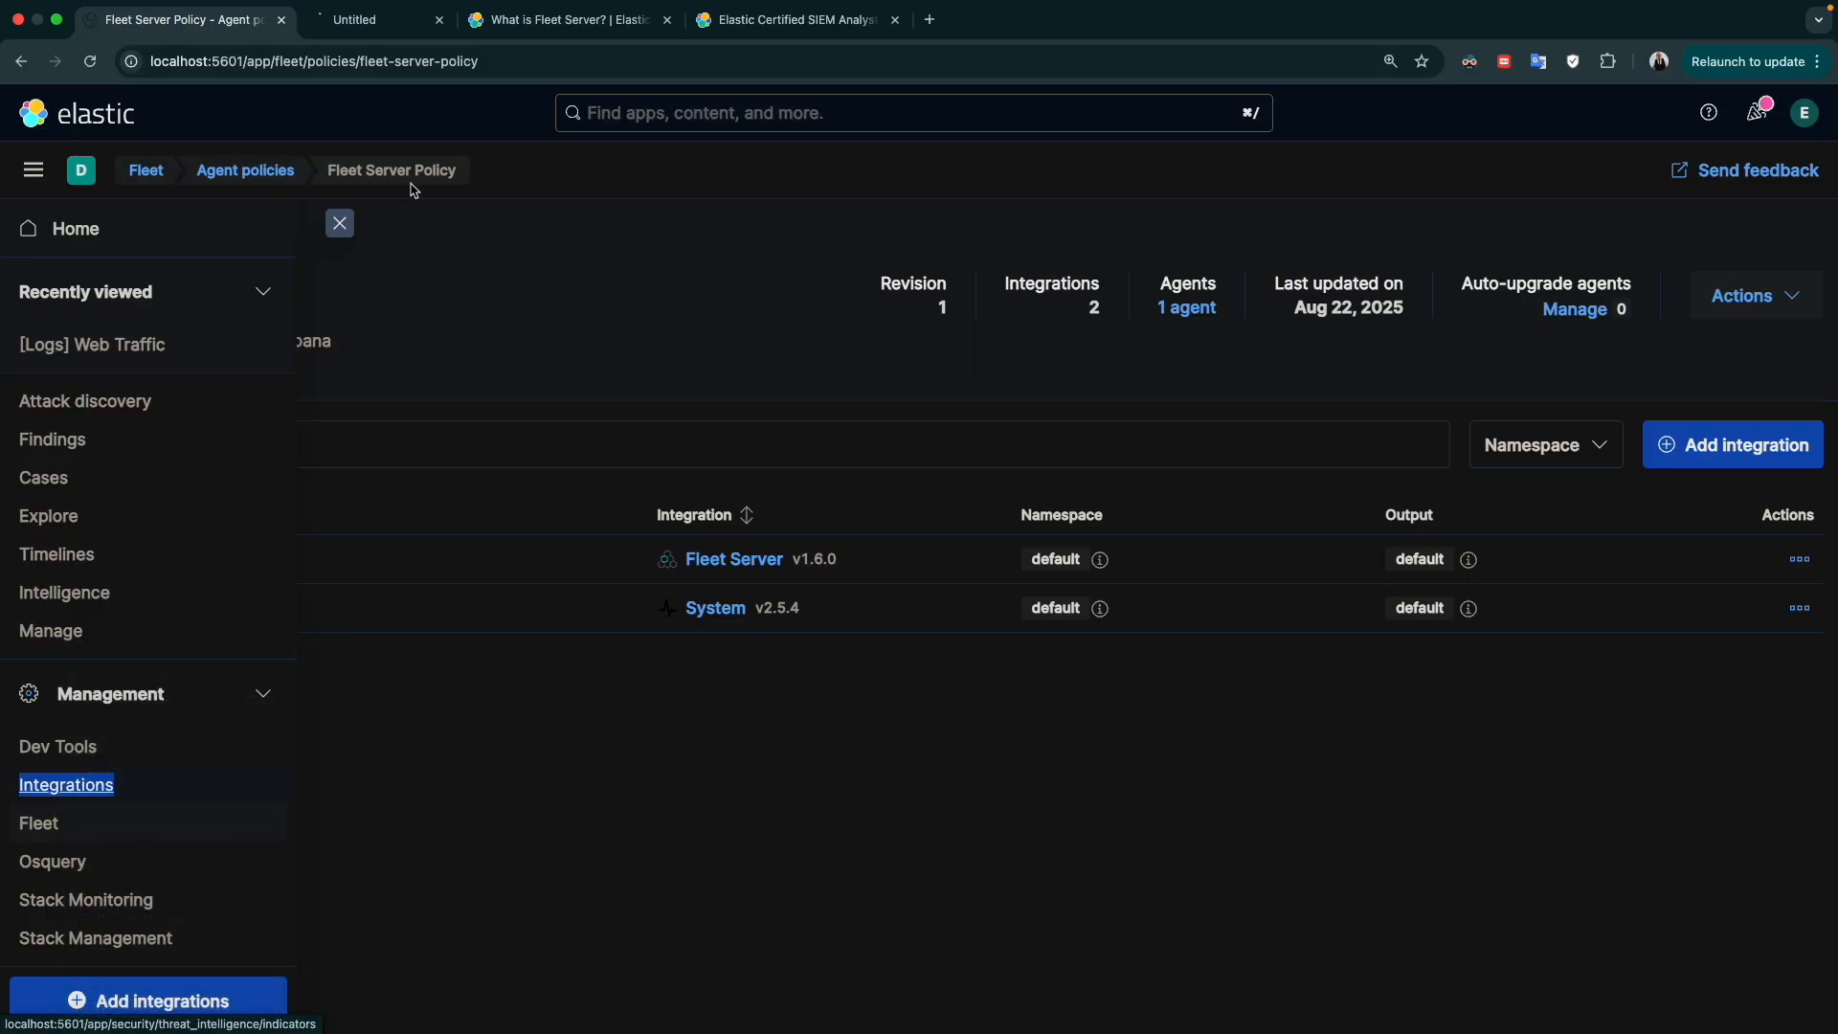
click(402, 23)
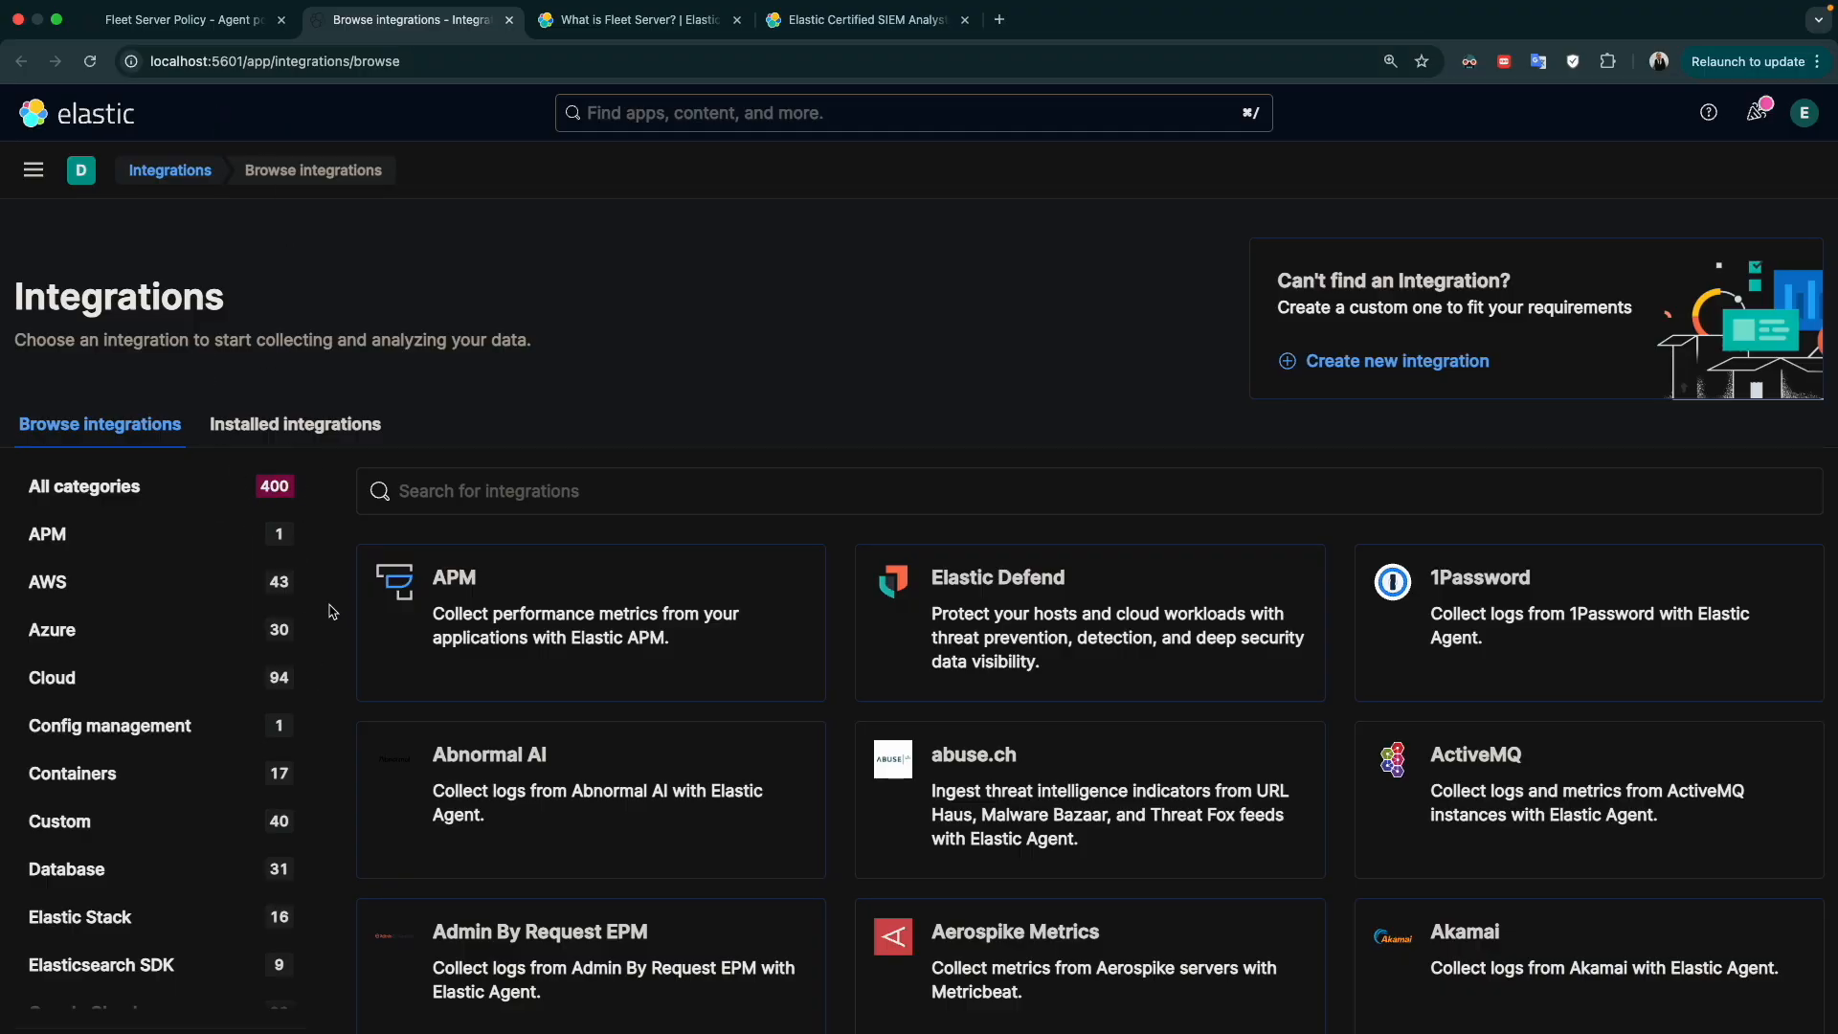
Look through the integration categories and search the integrations for "ora"
scroll(254, 736, down, 5)
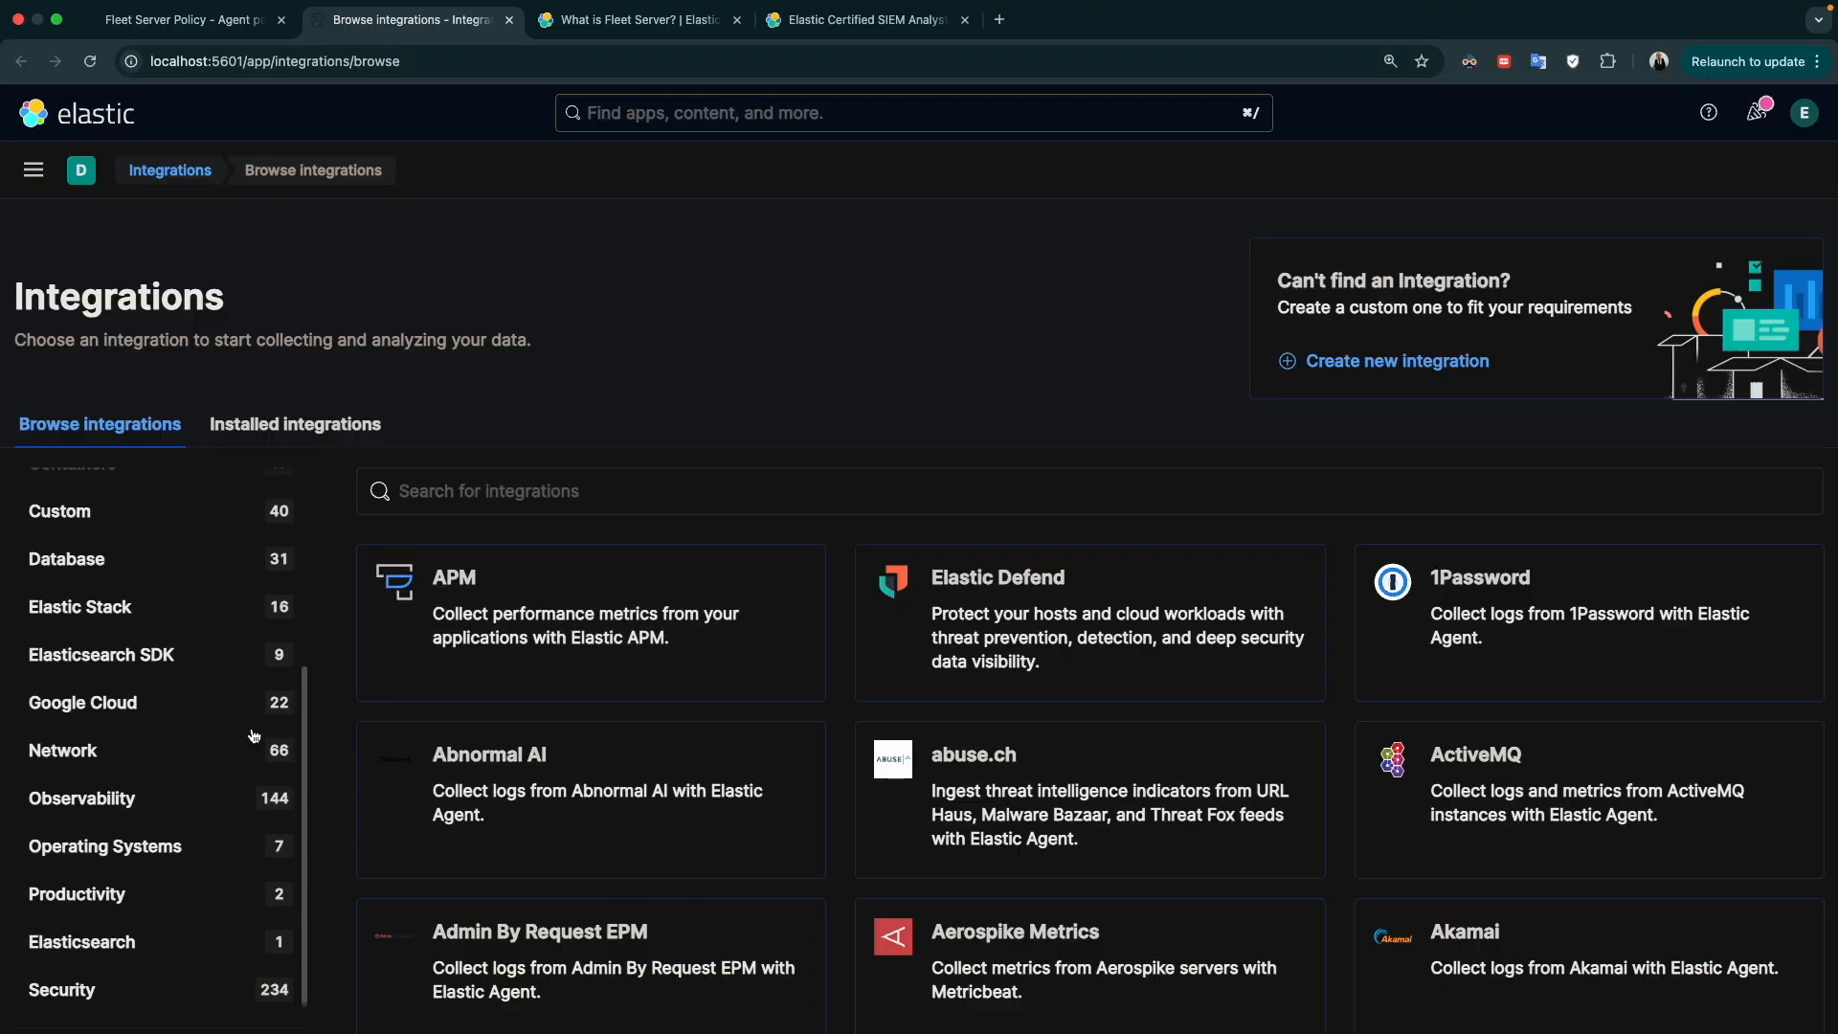
scroll(254, 735, down, 10)
scroll(253, 735, up, 12)
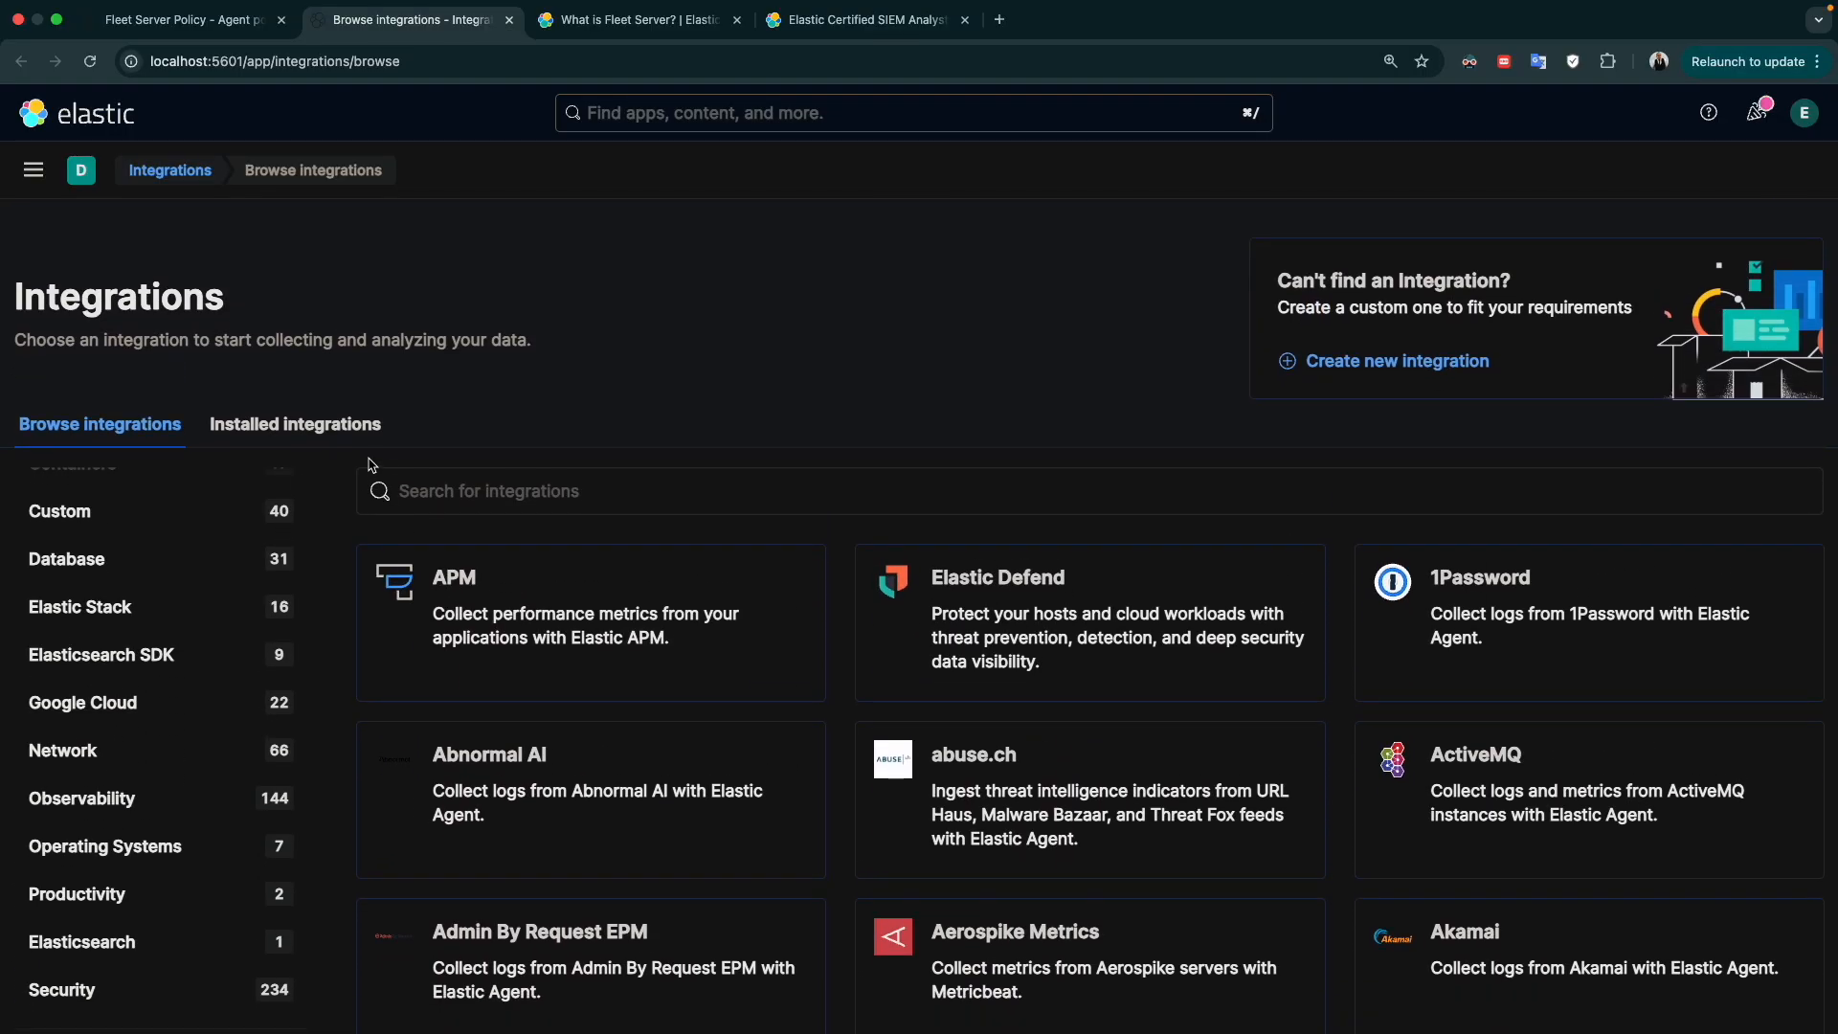
click(499, 494)
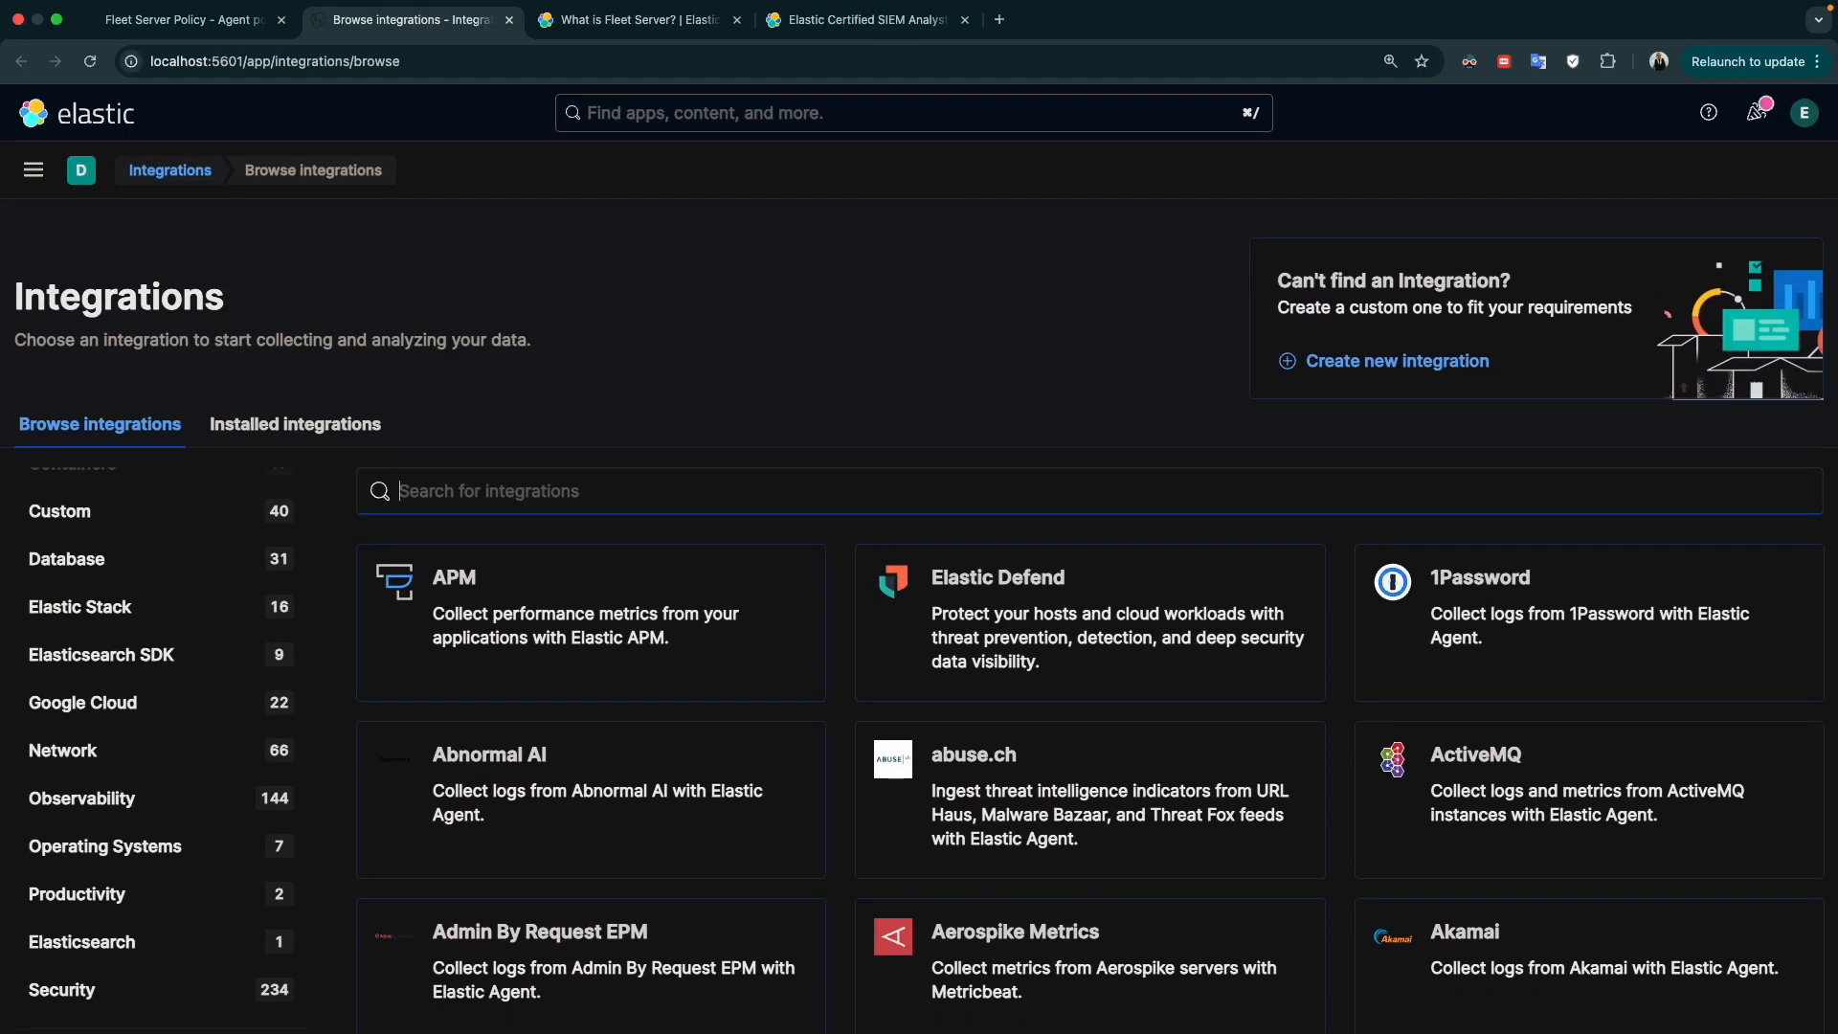
text(ora)
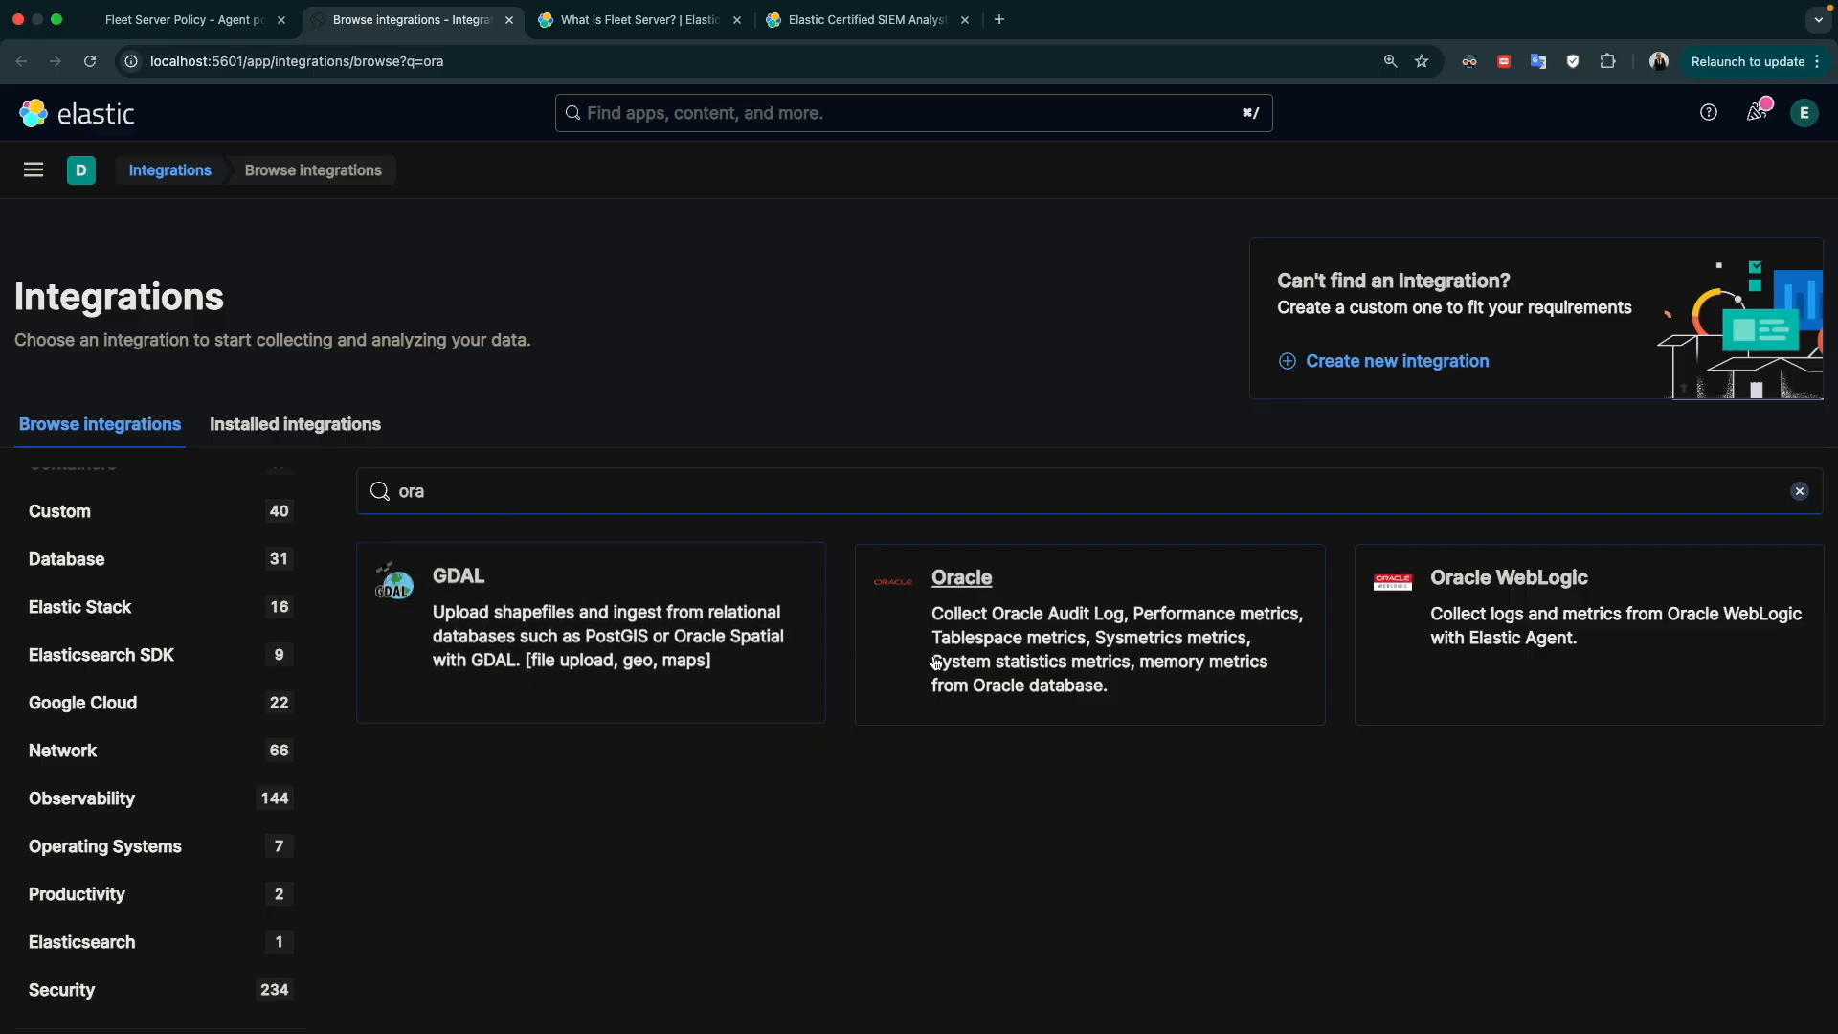
Replace the integration search with "s3"
key(BackSpace)
key(BackSpace)
key(BackSpace)
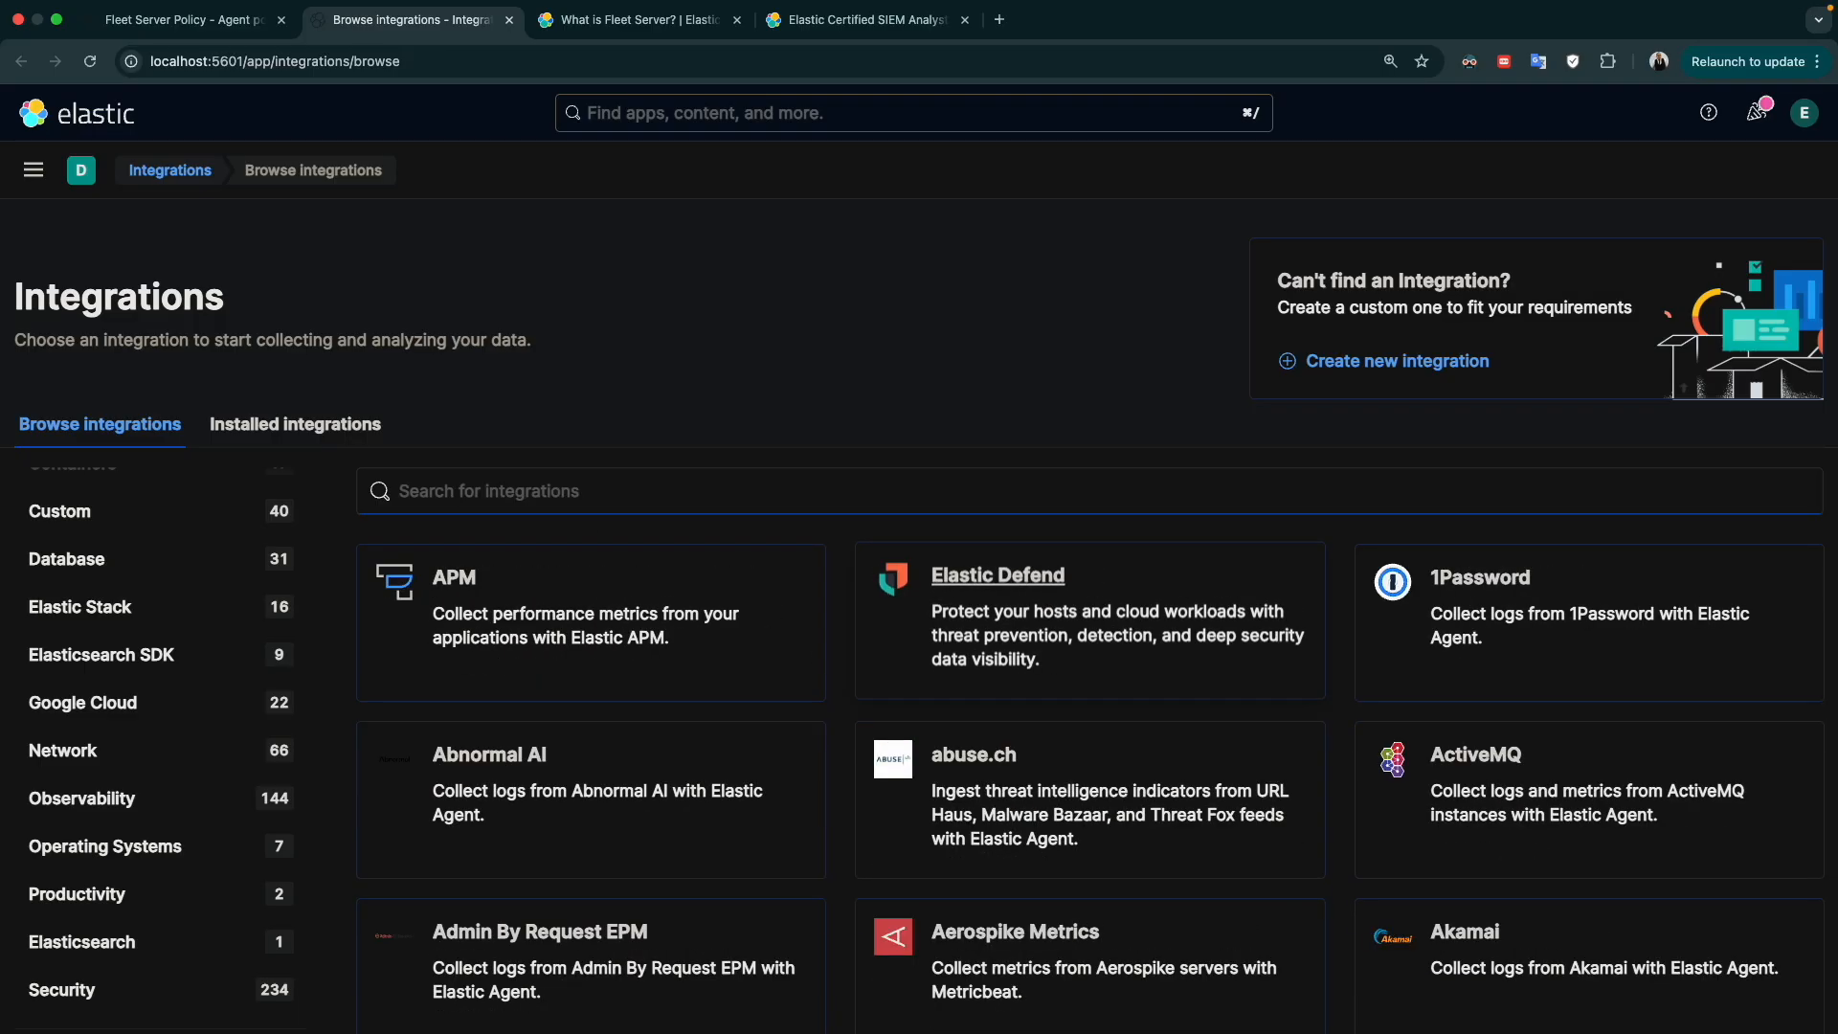
text(s3)
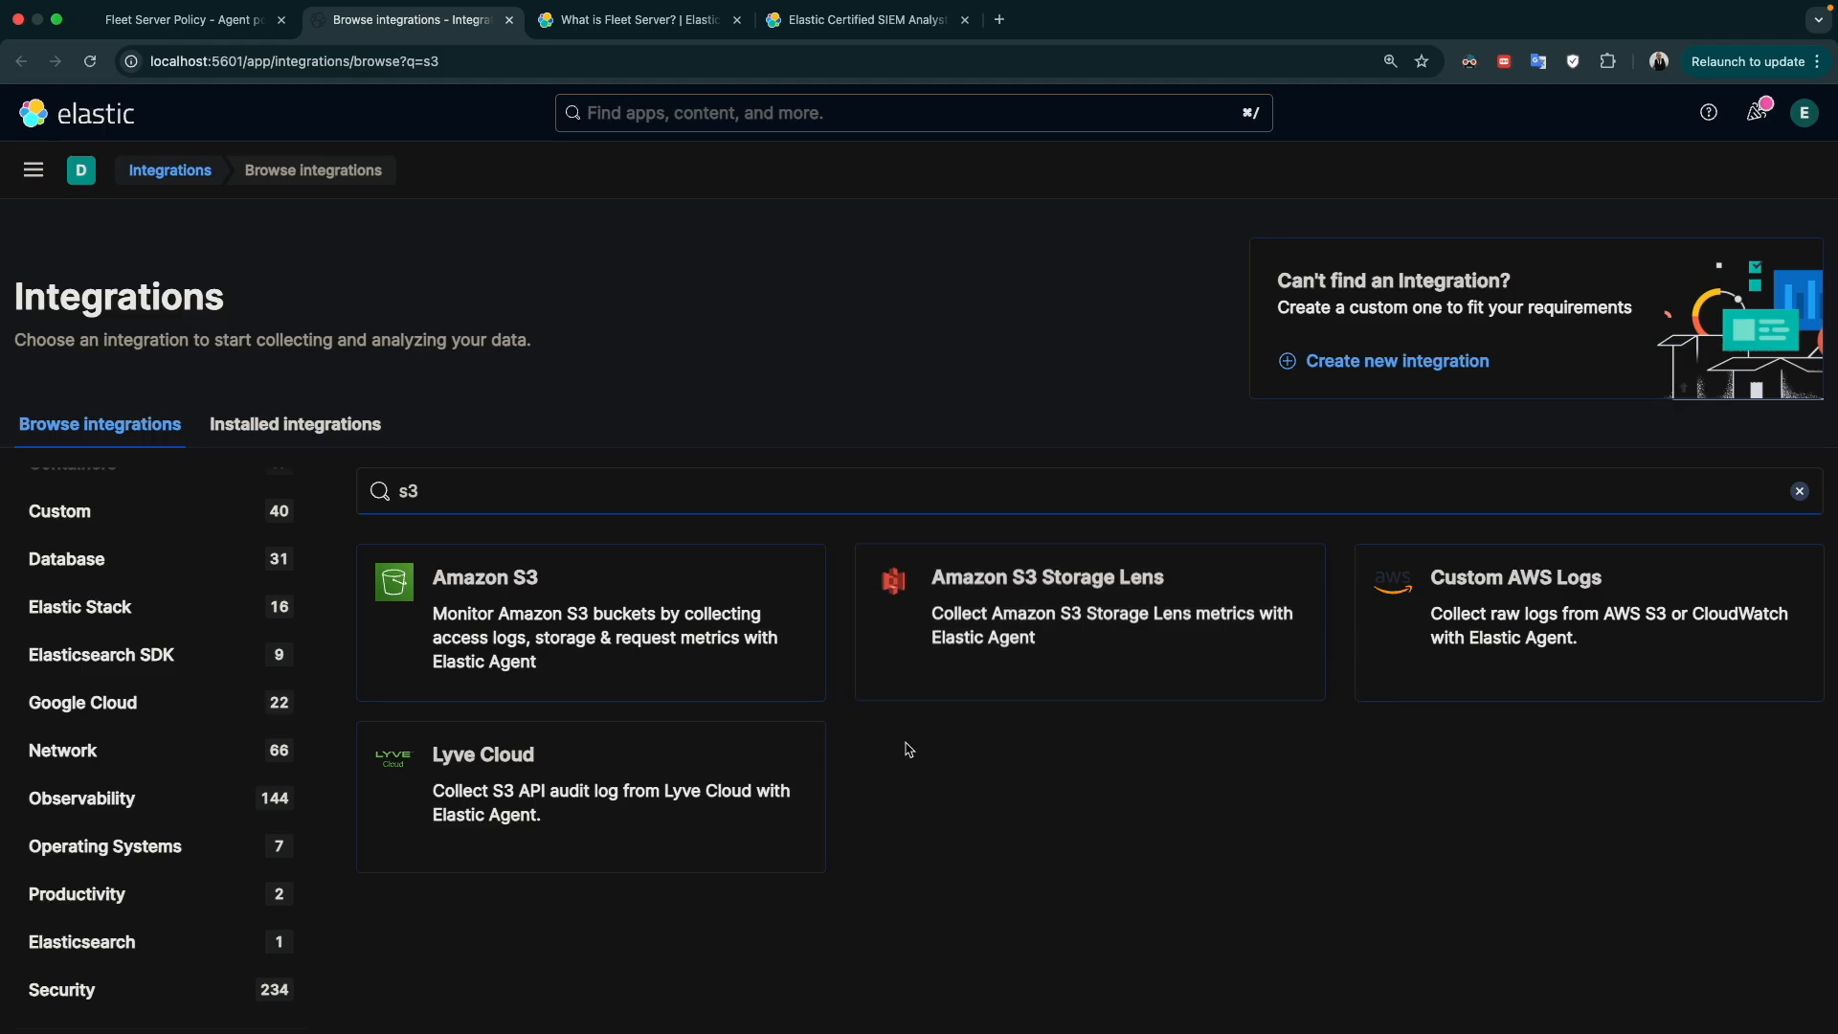
Search the integrations for "ora" again and open the Oracle integration's overview
double_click(594, 499)
key(BackSpace)
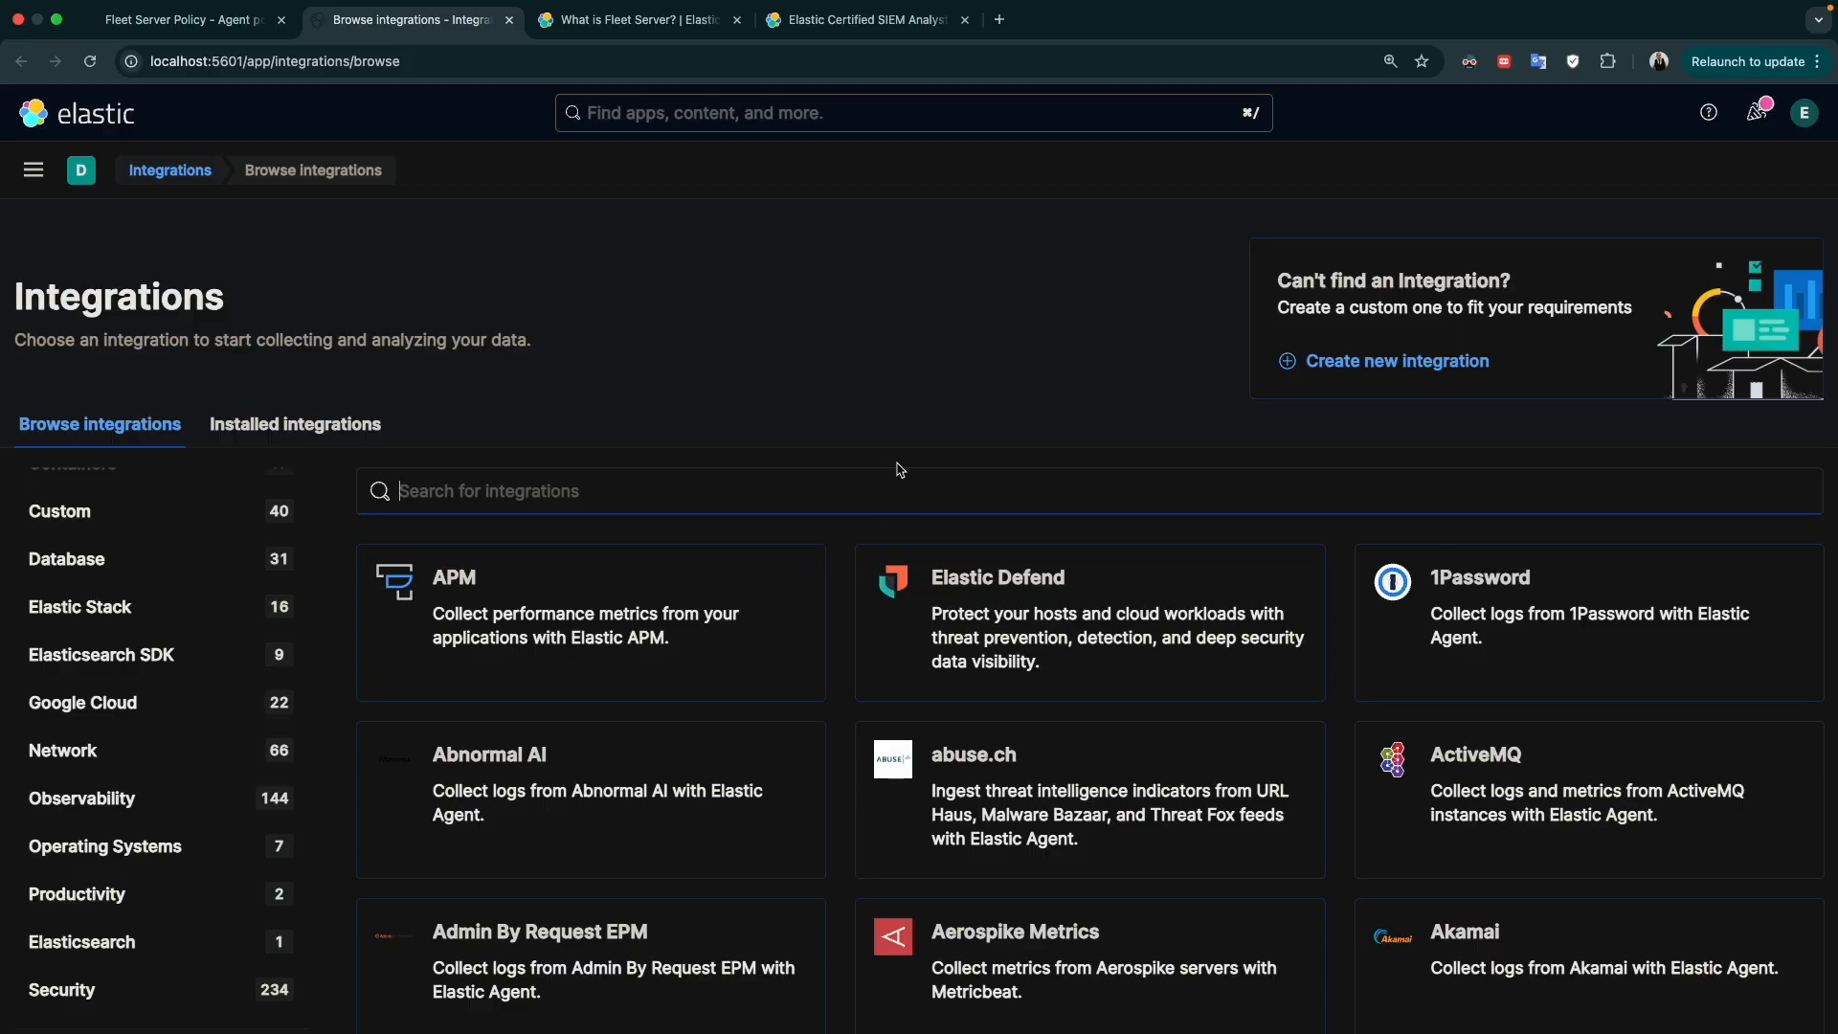
text(ora)
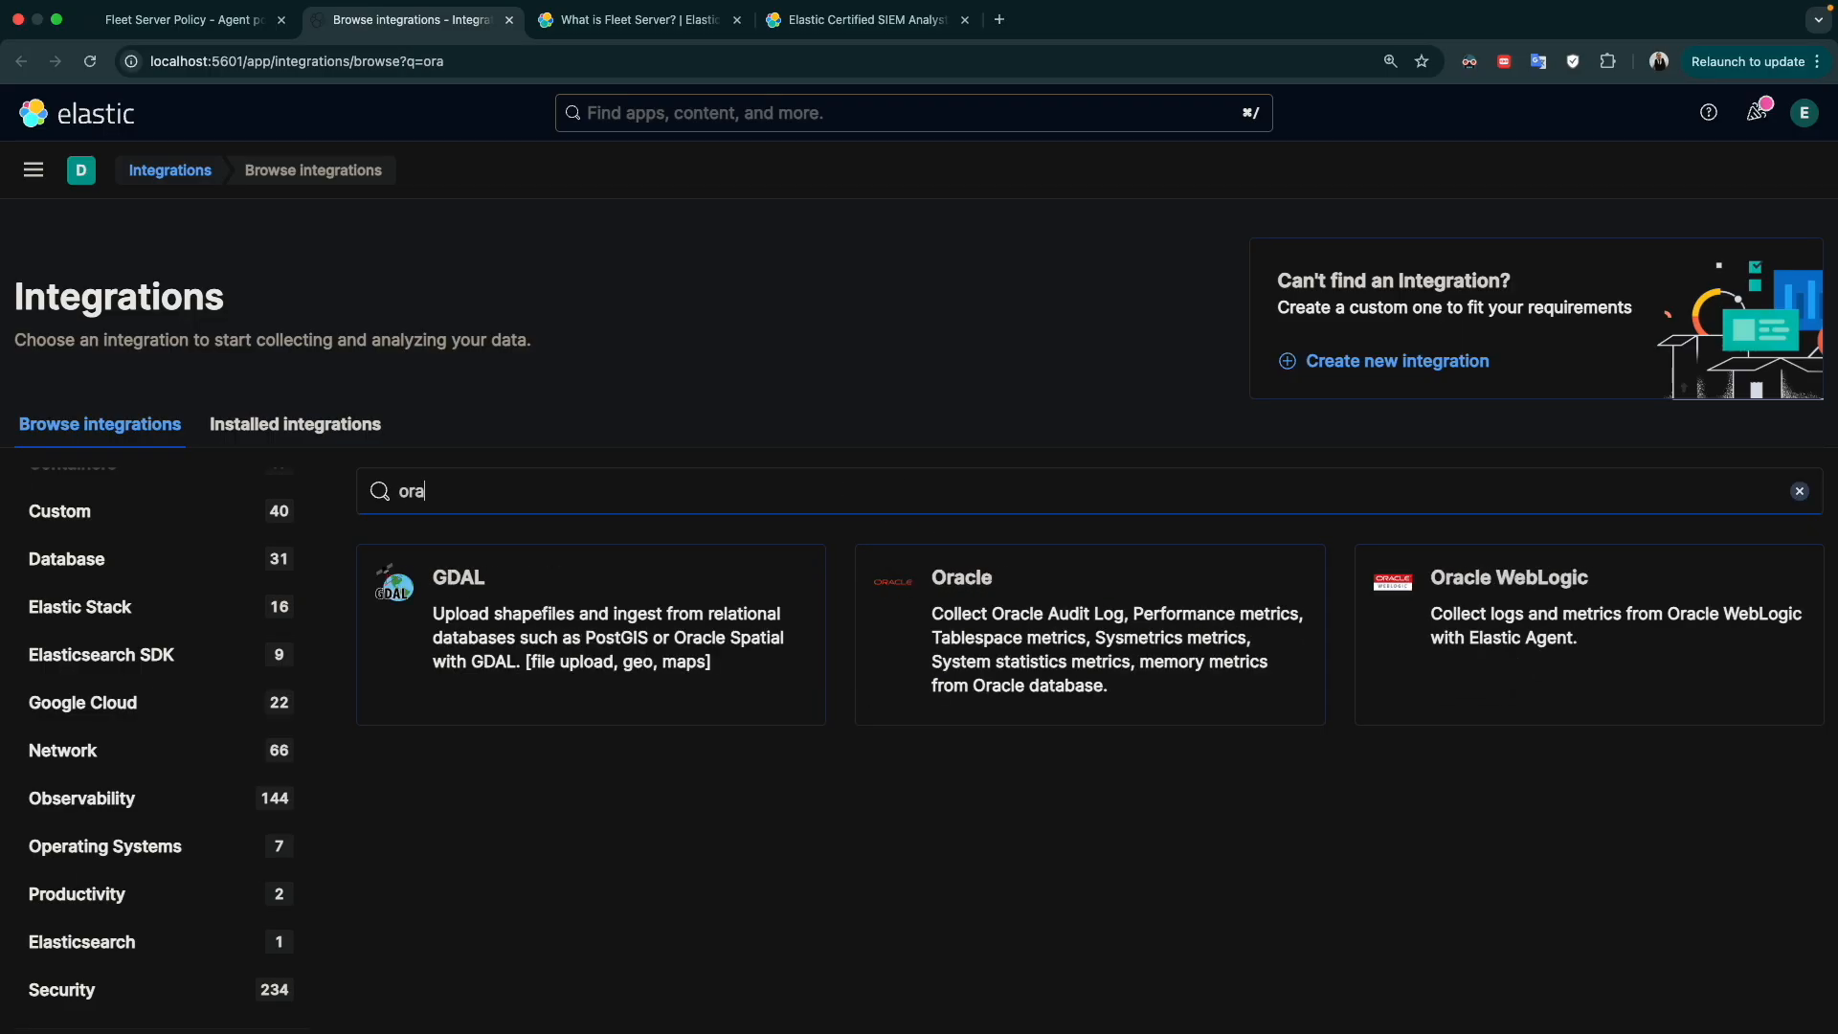
click(967, 584)
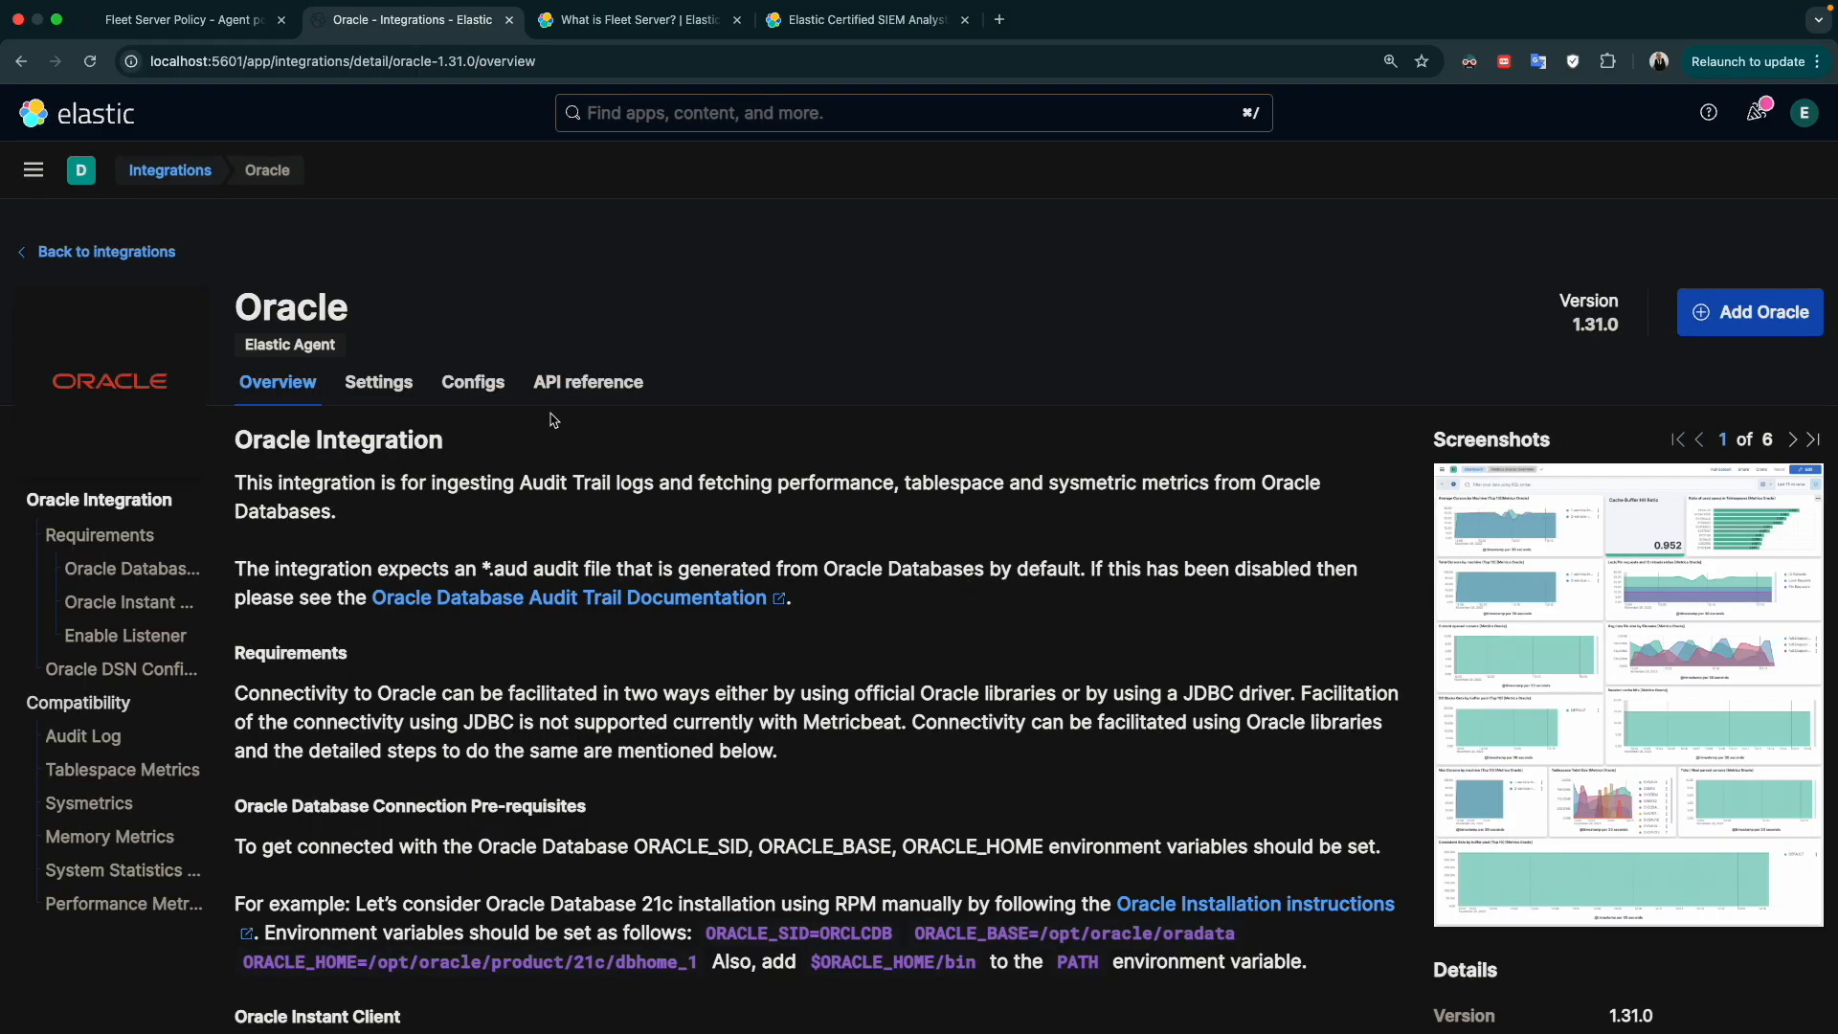
Open the Oracle add-integration form, review the audit log collection settings with their advanced options, and return to the integration overview
click(1746, 317)
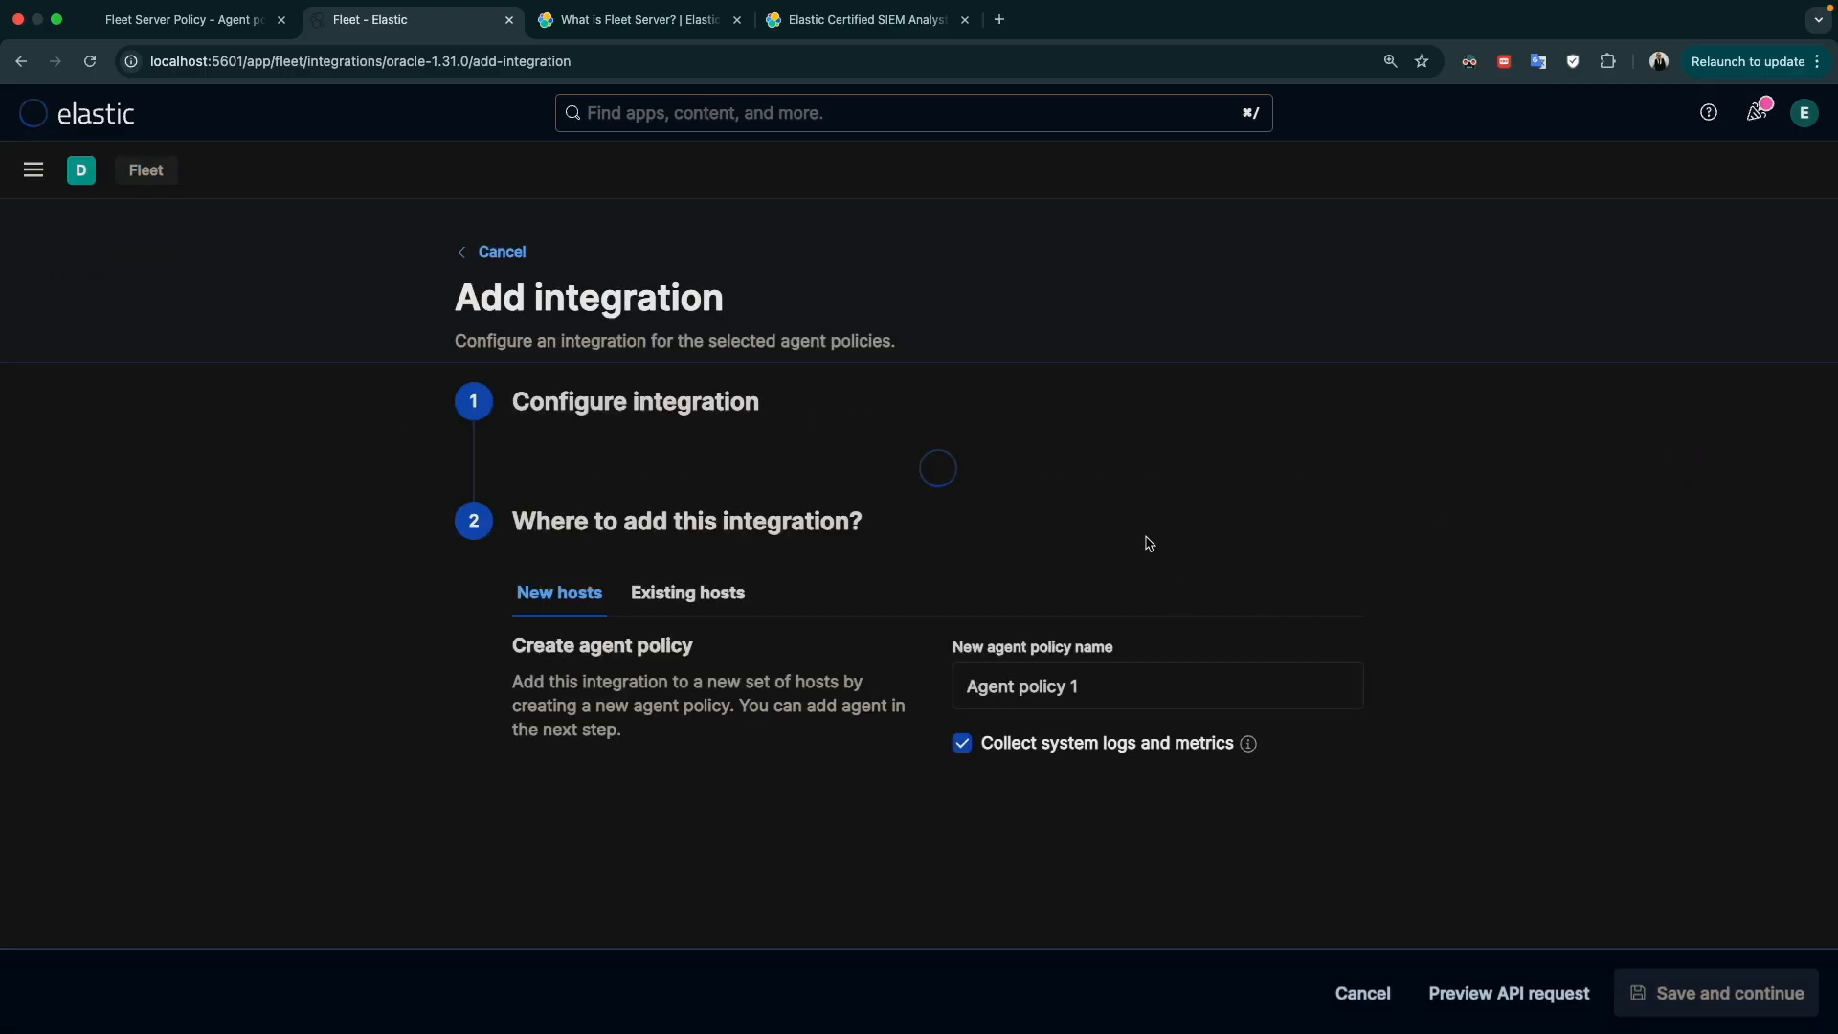
scroll(957, 632, down, 4)
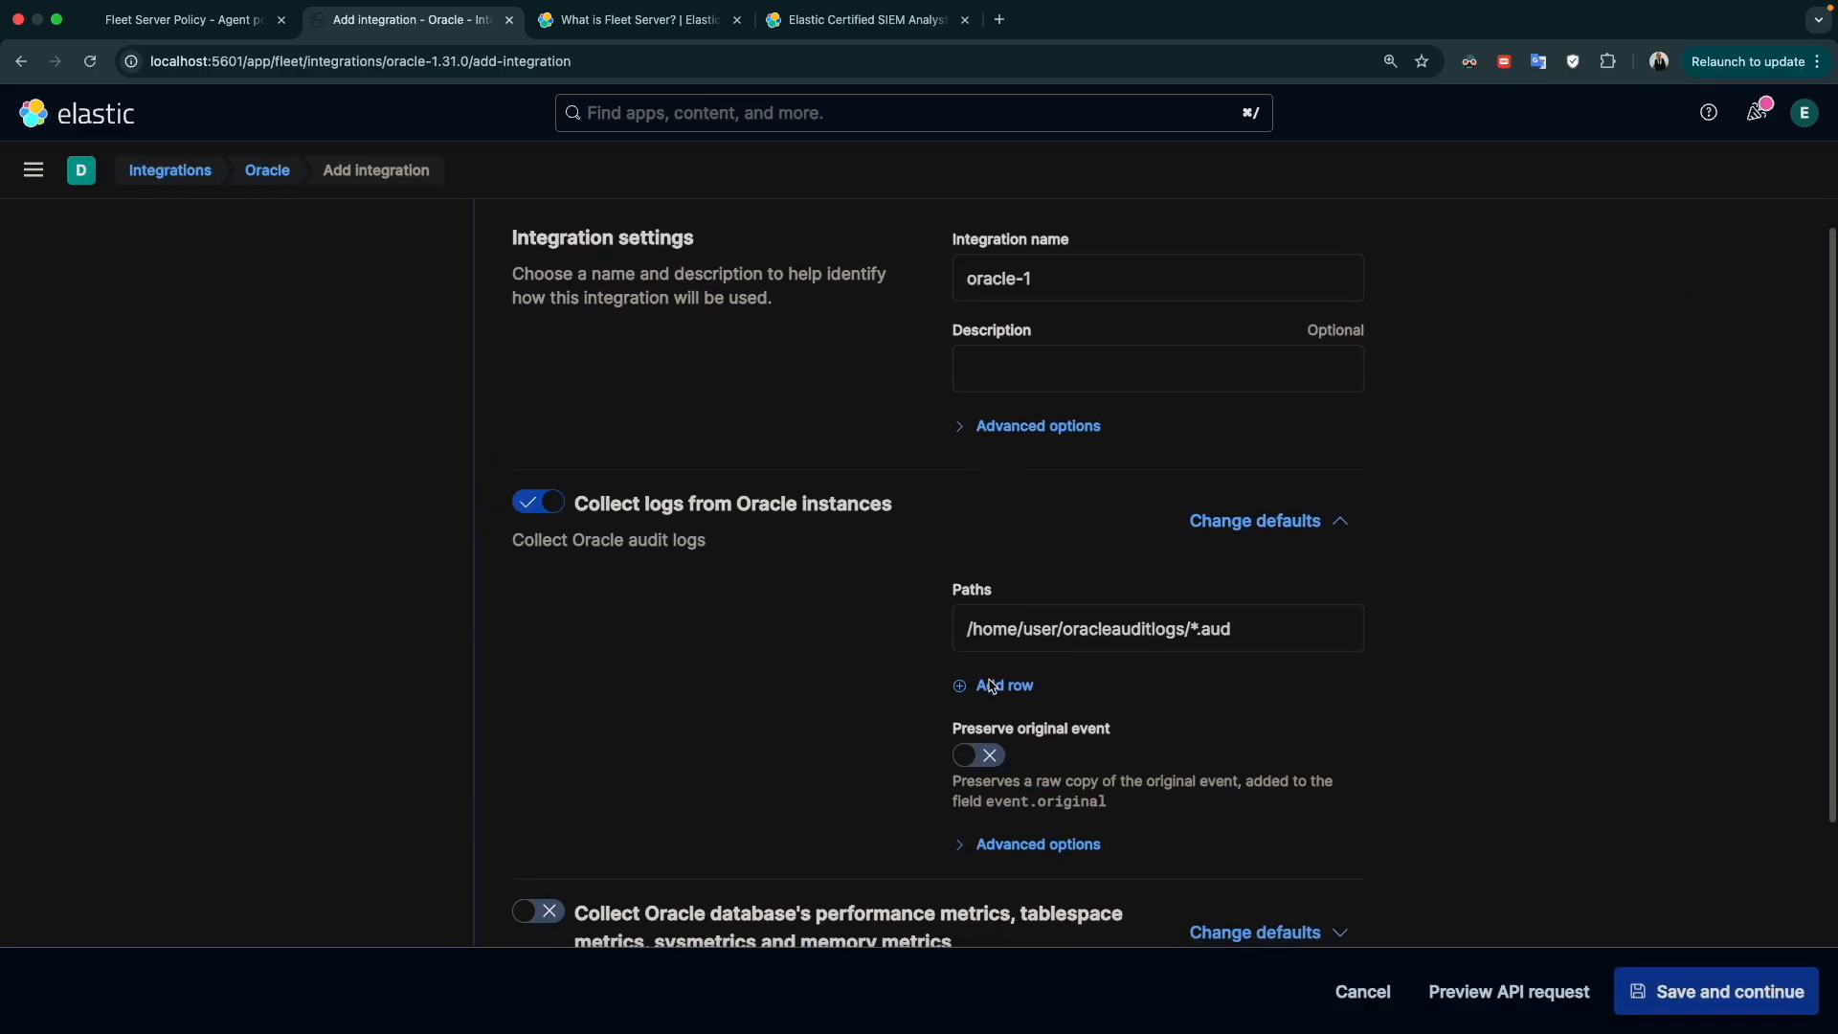
click(968, 729)
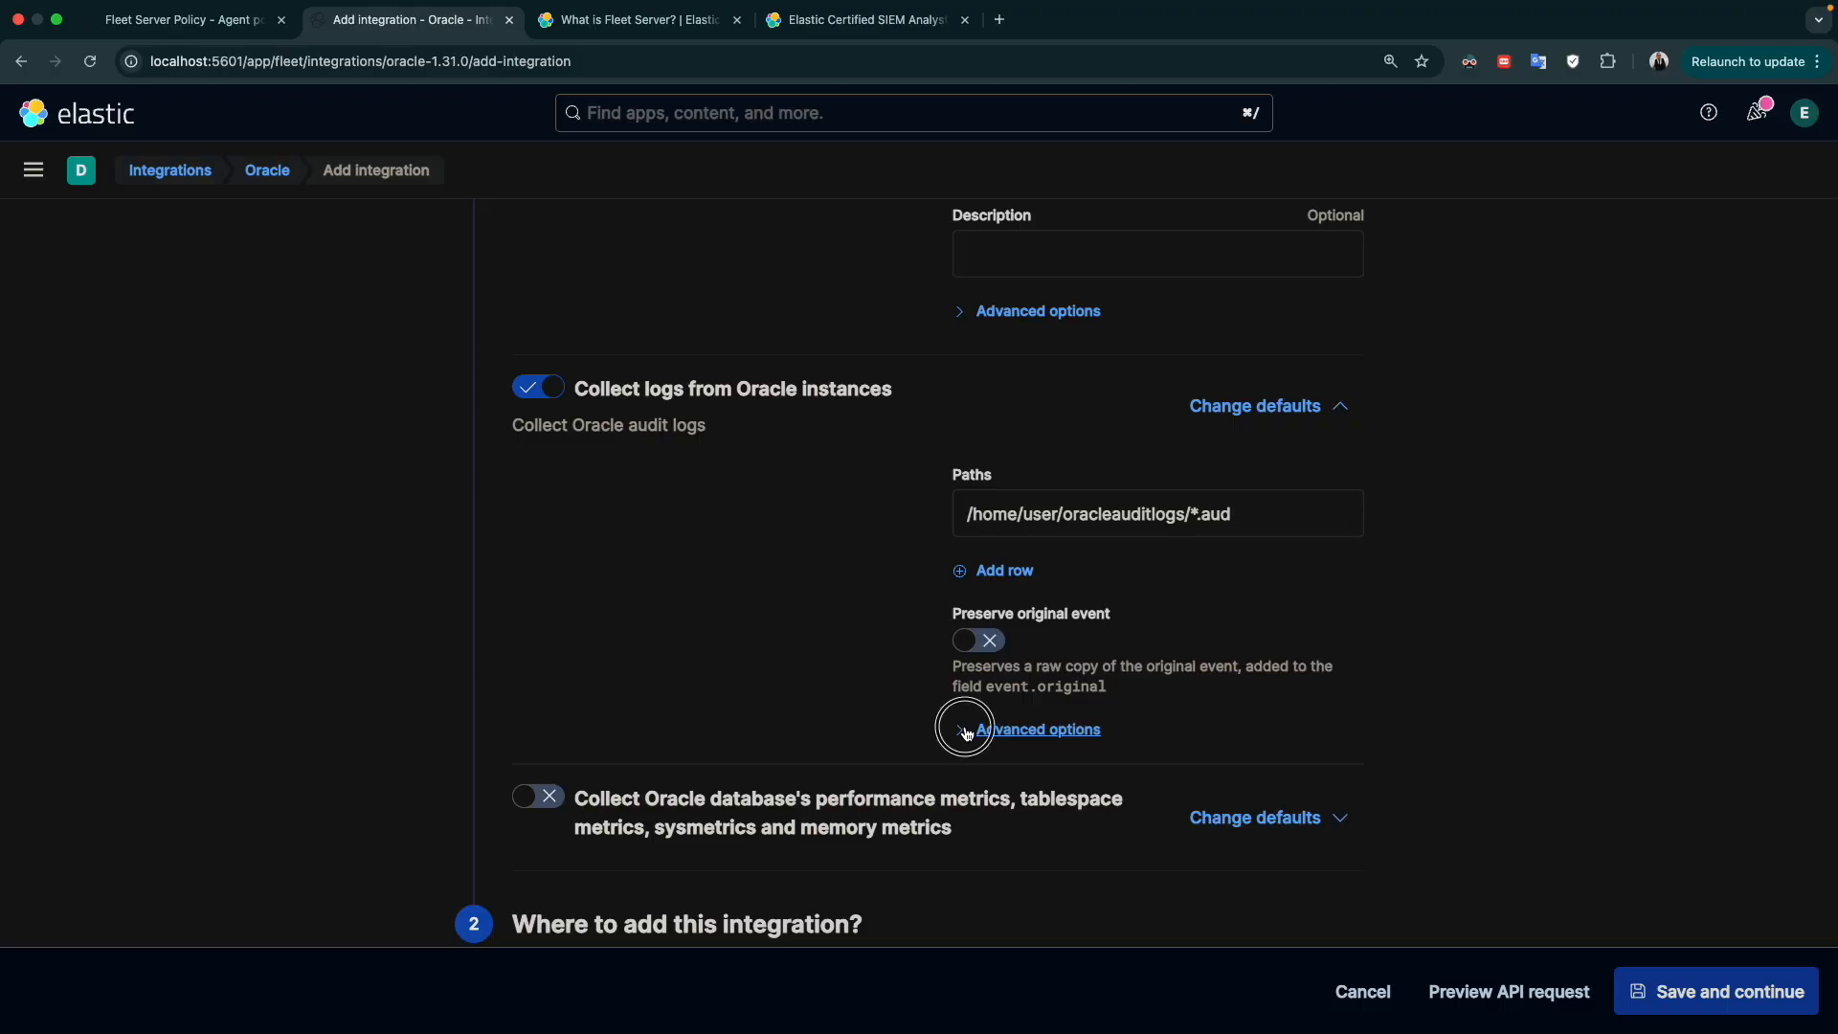
scroll(1062, 777, down, 5)
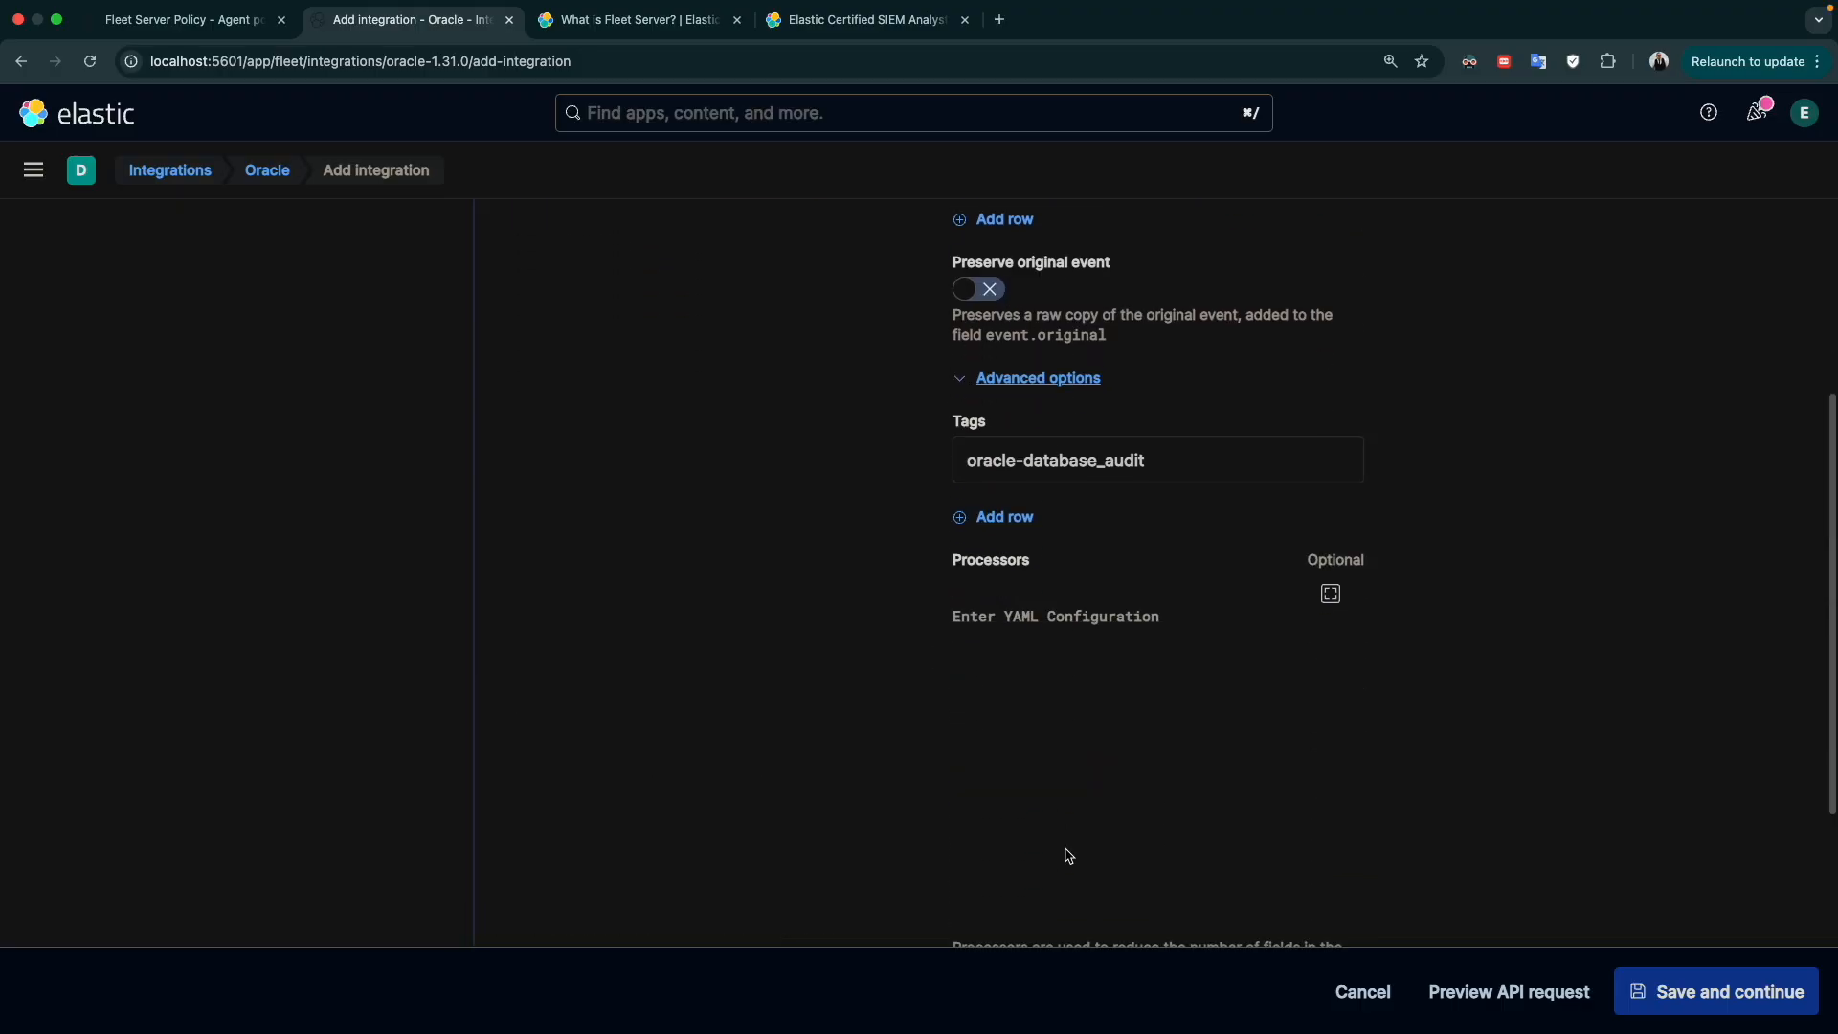
scroll(1039, 617, up, 6)
scroll(1033, 626, left, 5)
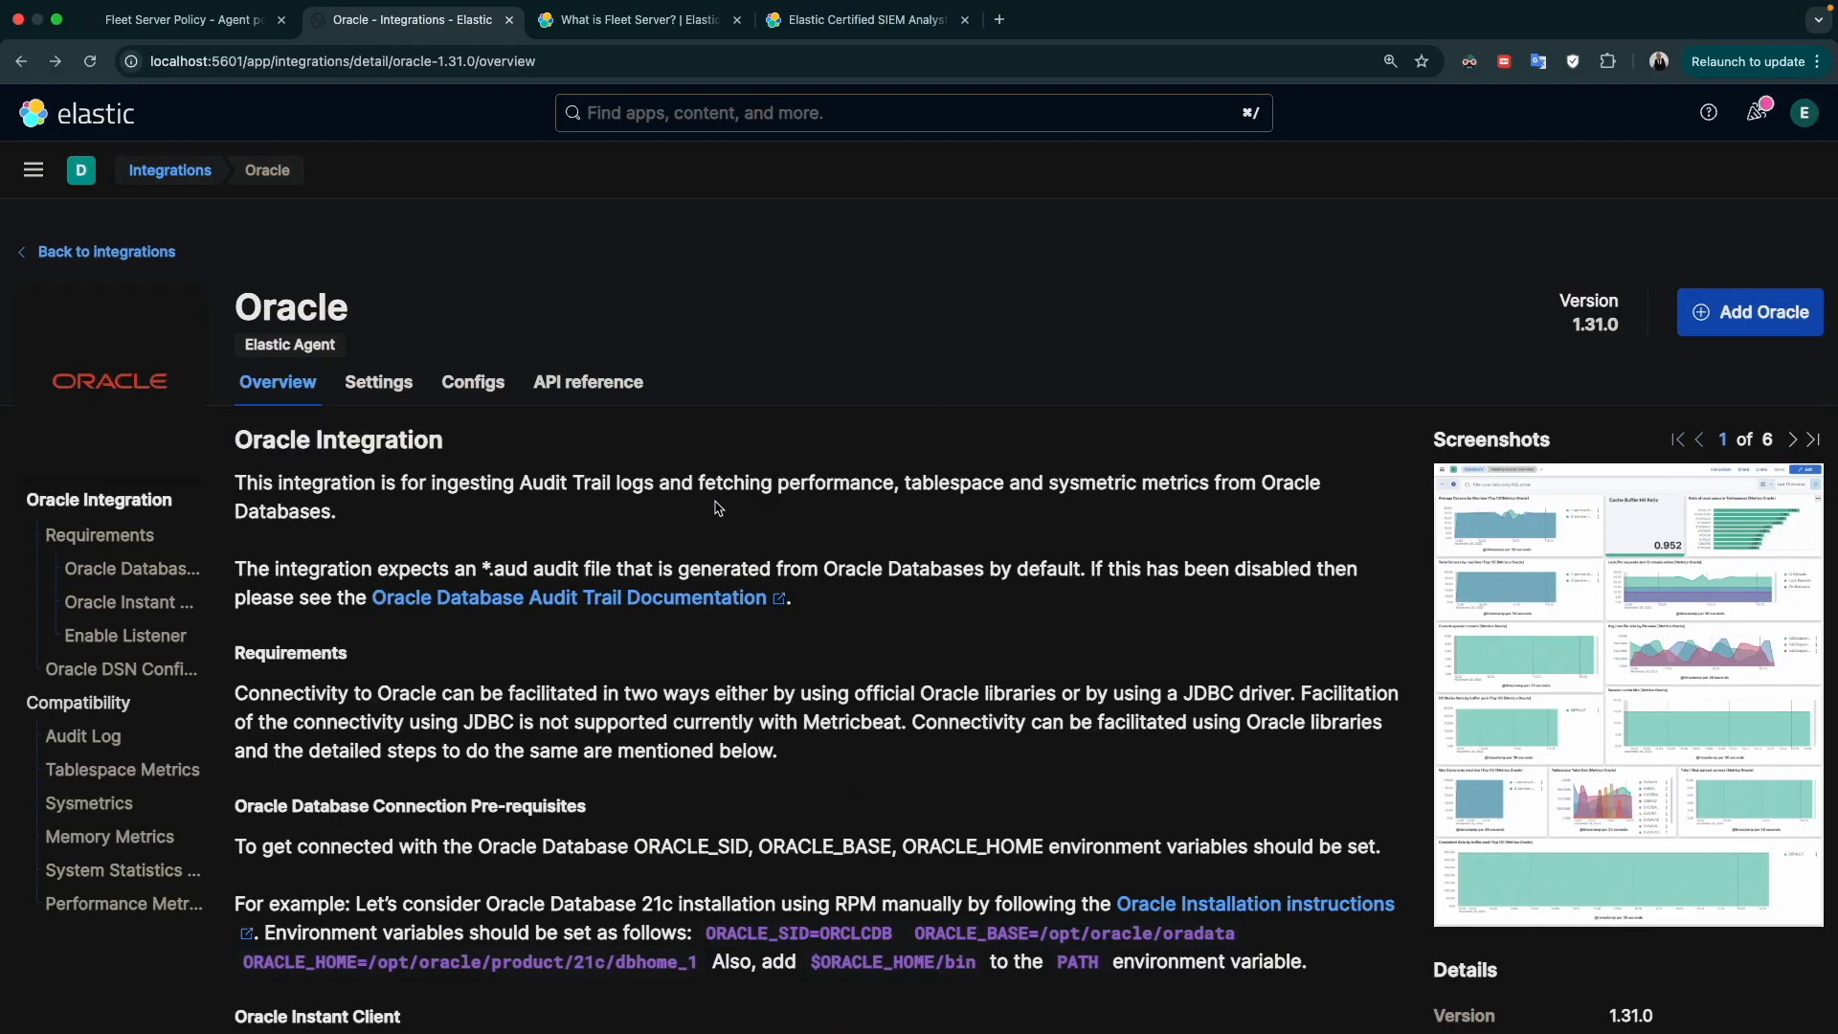
Look through all the dashboard screenshots on the Oracle integration's overview
scroll(1455, 531, down, 2)
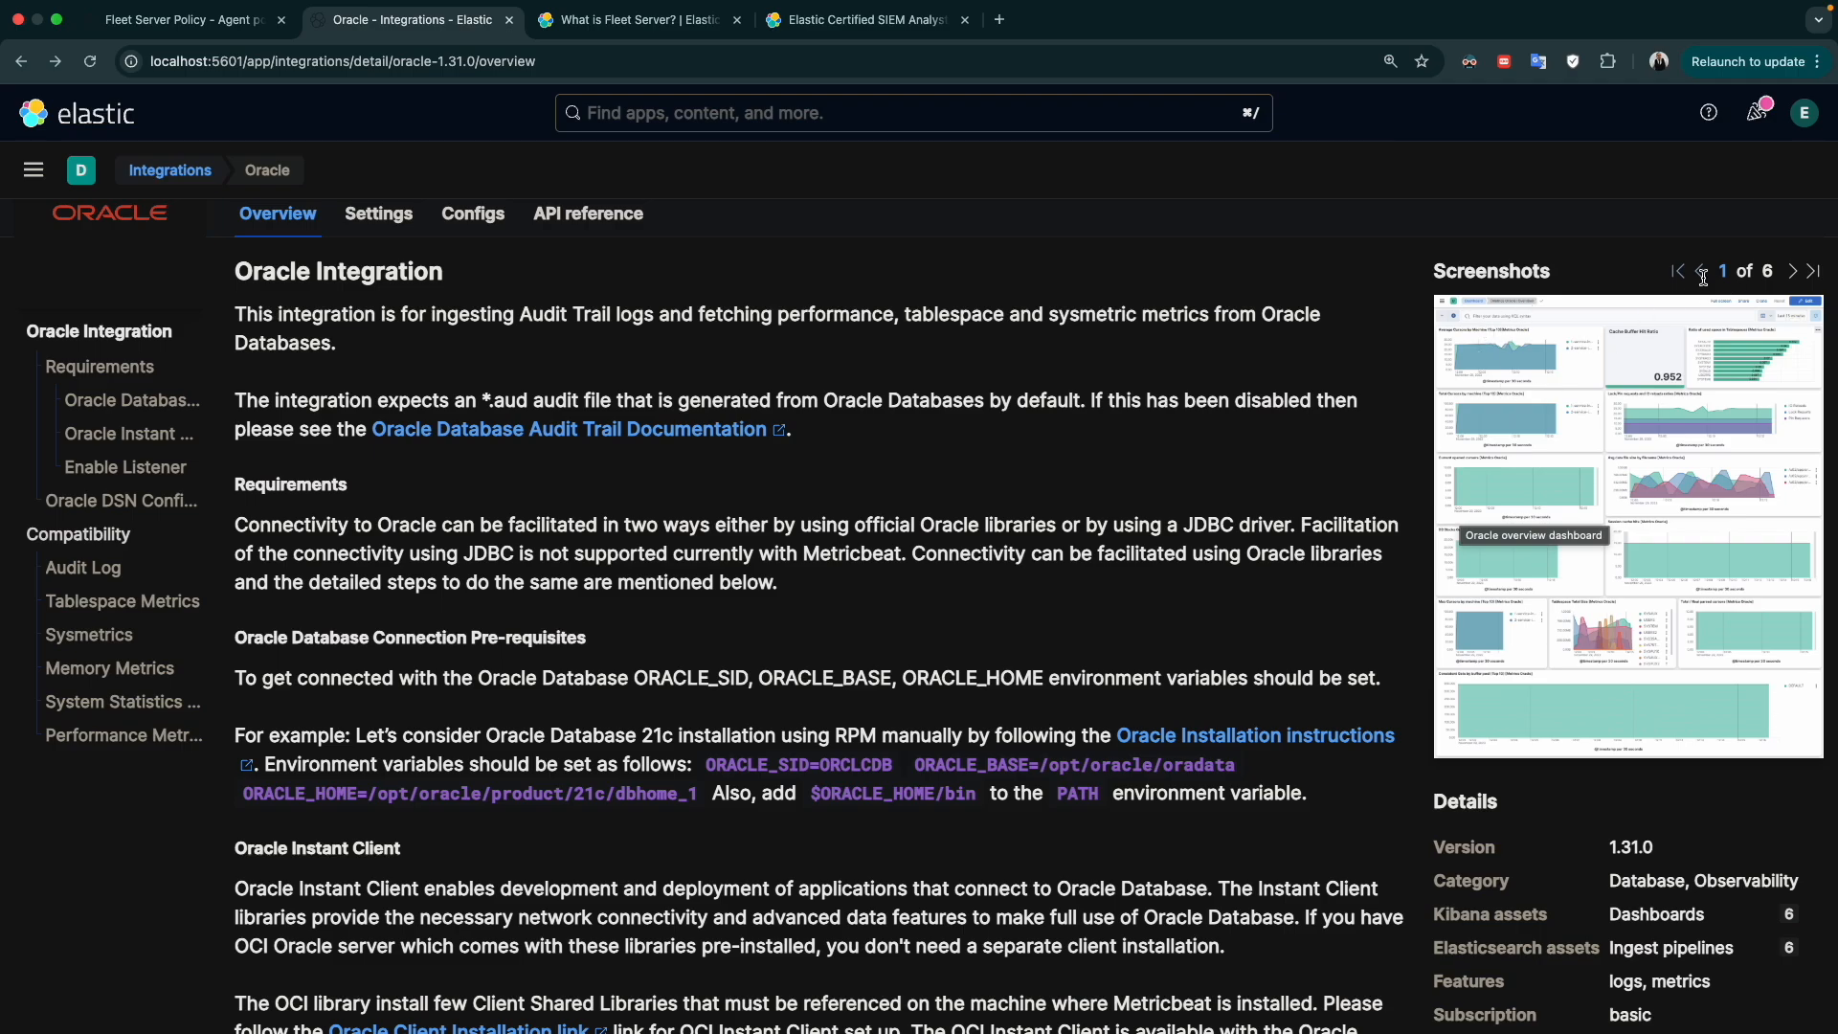
click(1794, 272)
click(1794, 272)
click(1794, 273)
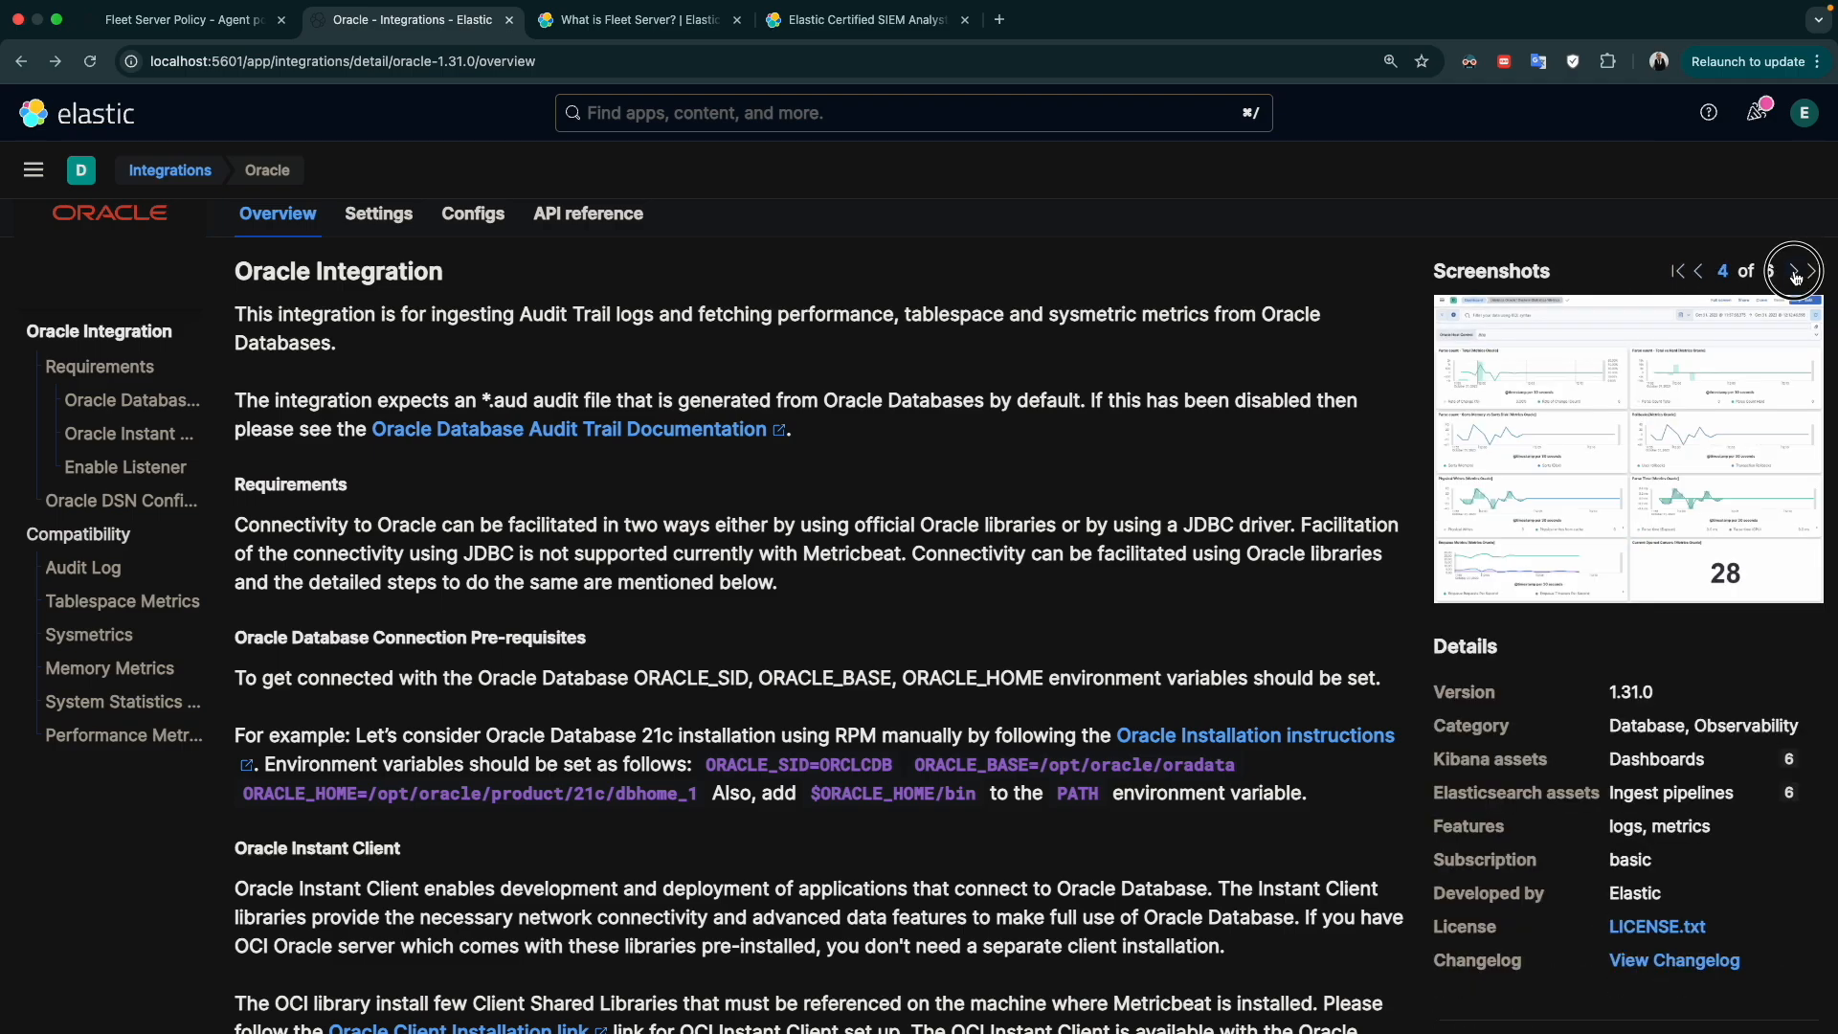
click(1794, 273)
click(1794, 273)
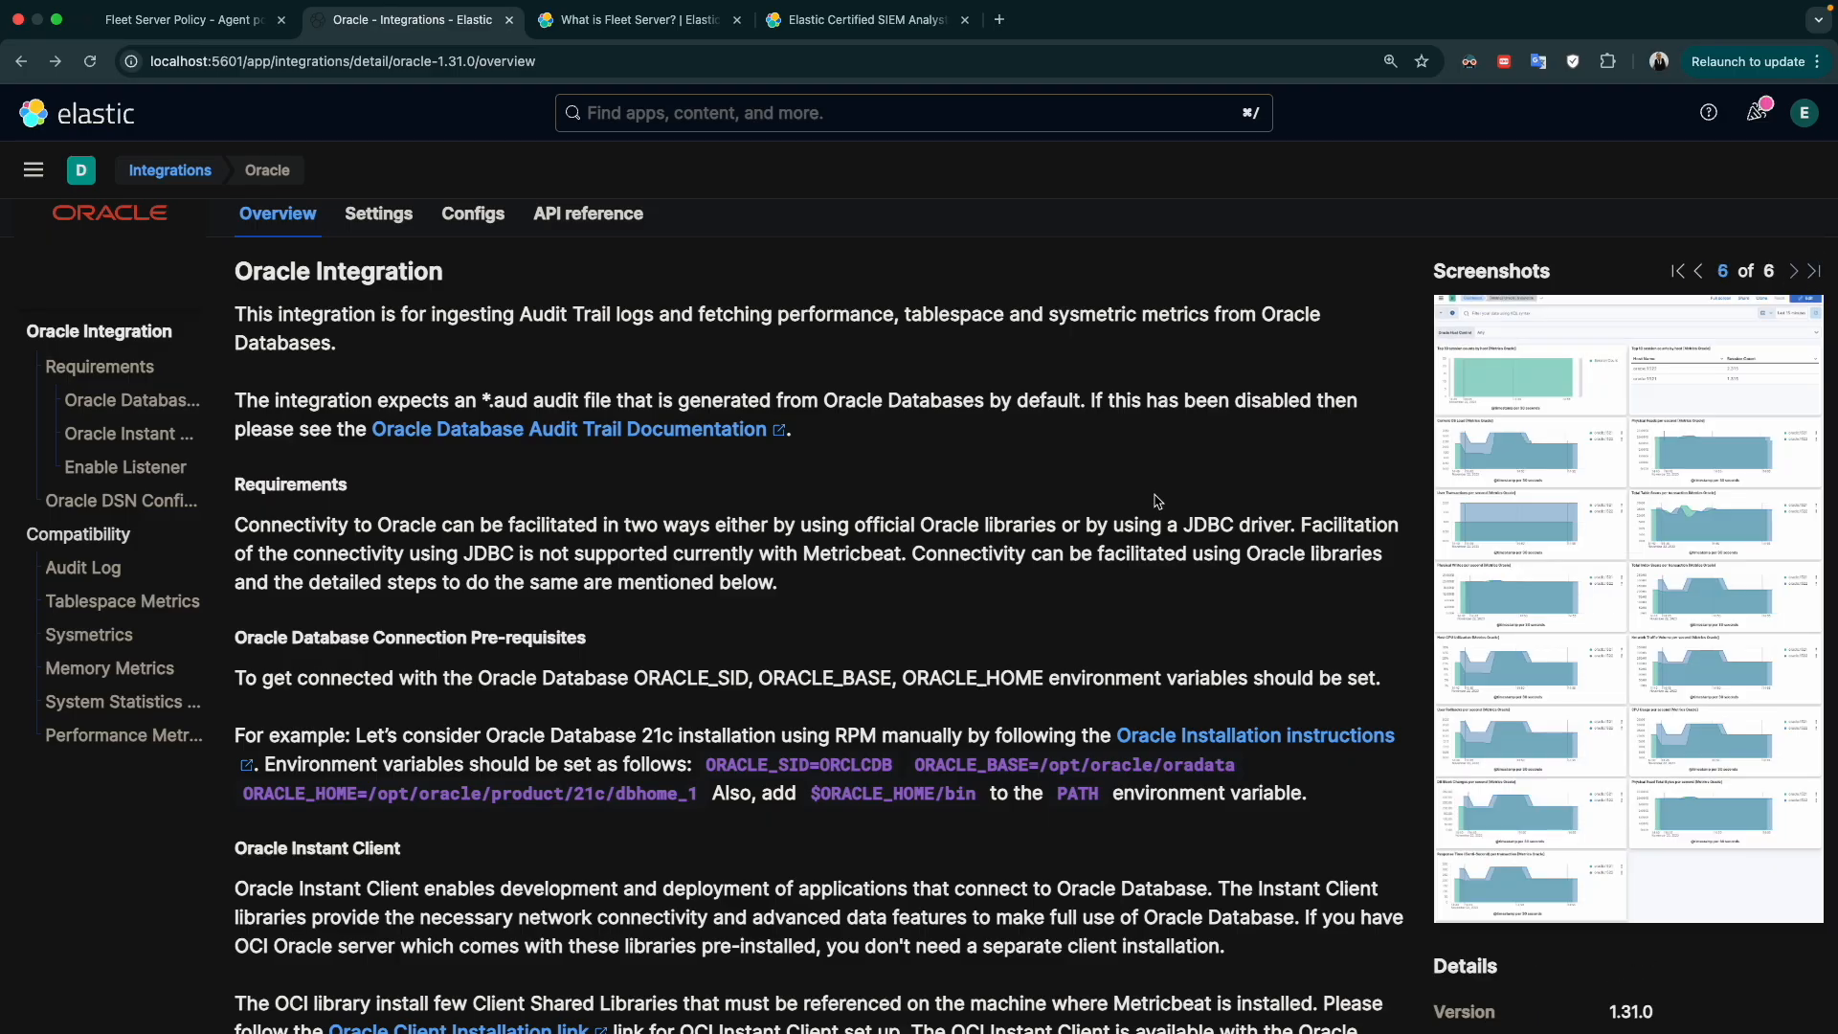
Examine the Oracle integration's details, including its Kibana and Elasticsearch assets, and expand the information about availability in Beats
scroll(1563, 588, down, 10)
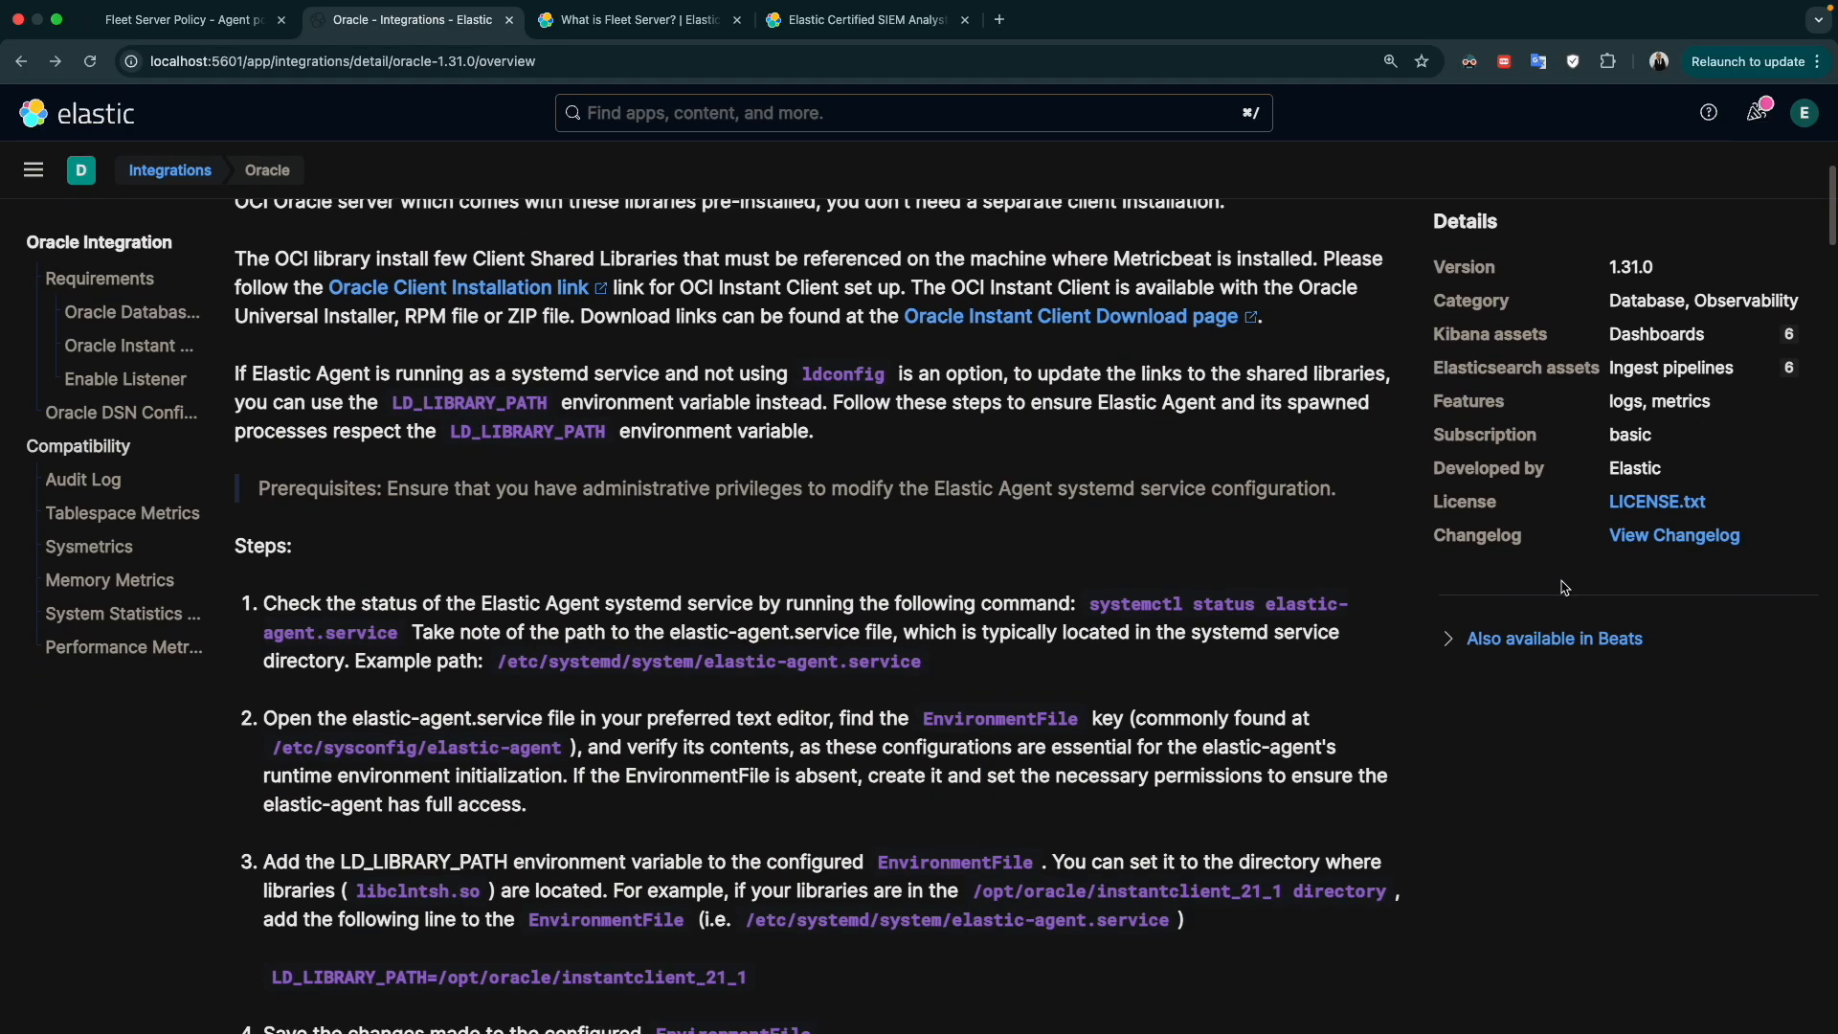
scroll(1564, 588, up, 3)
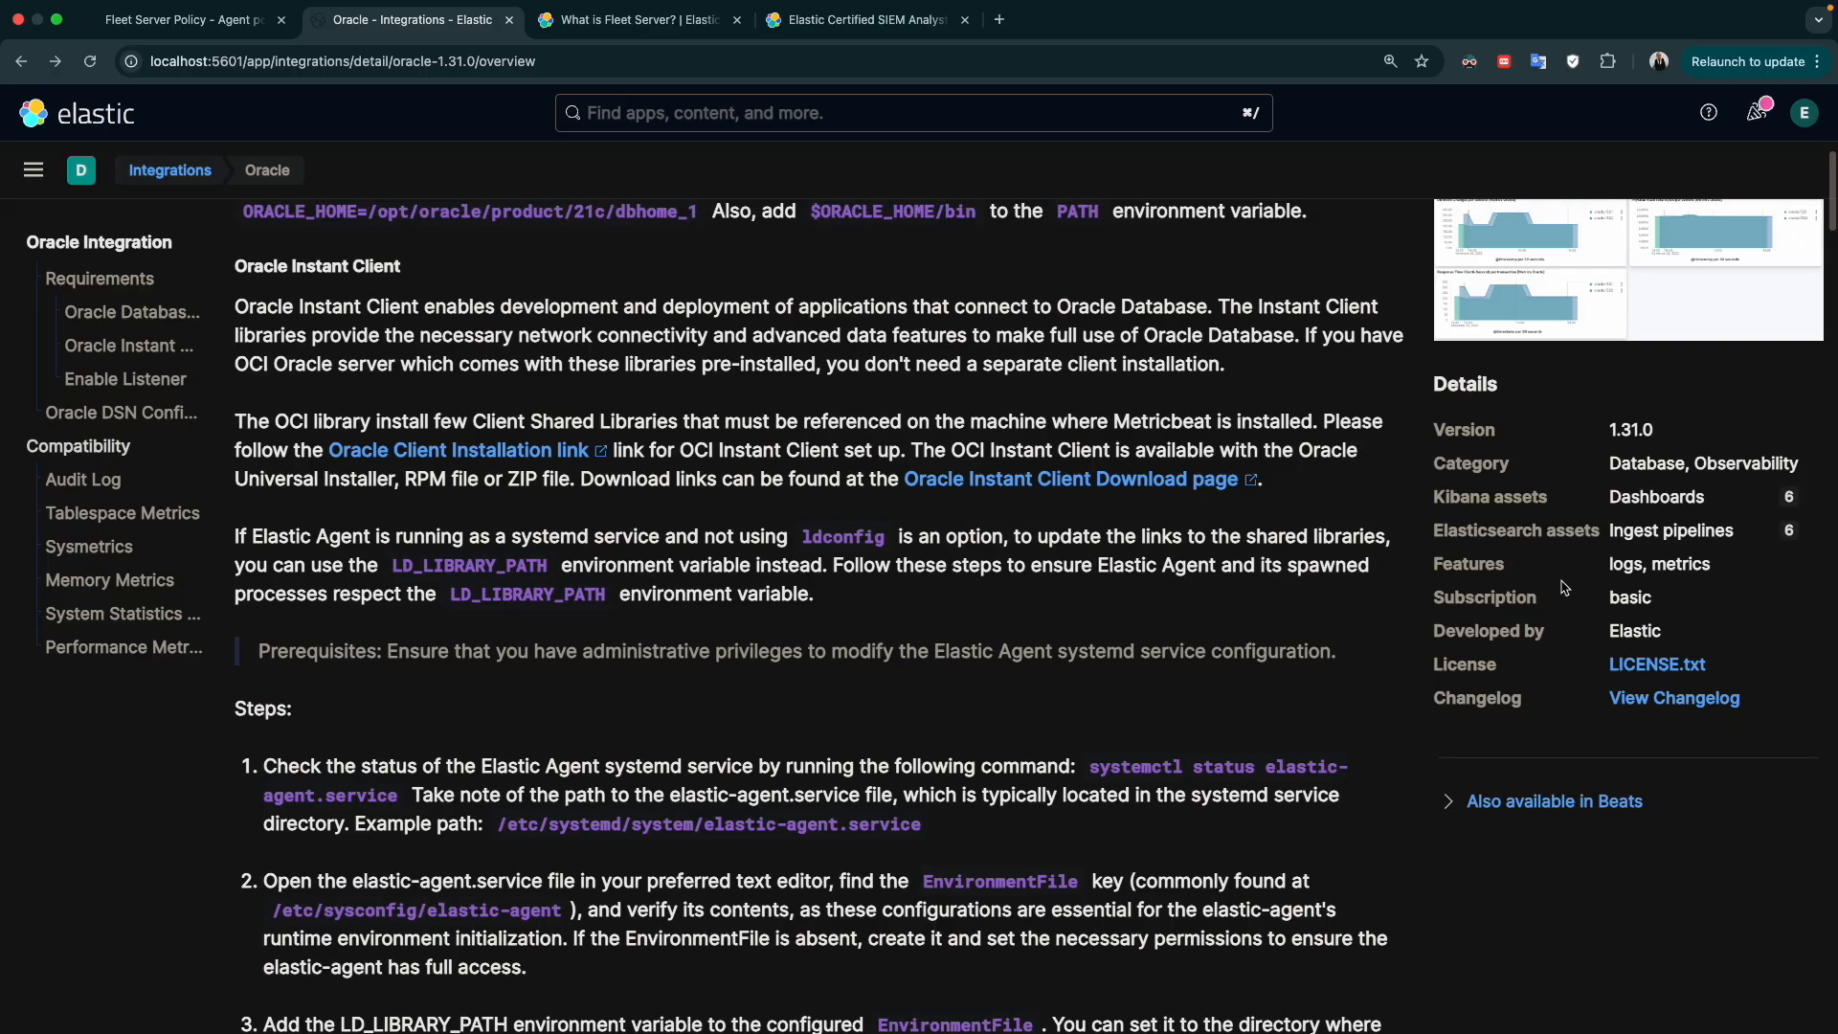
drag(1626, 514, 1726, 517)
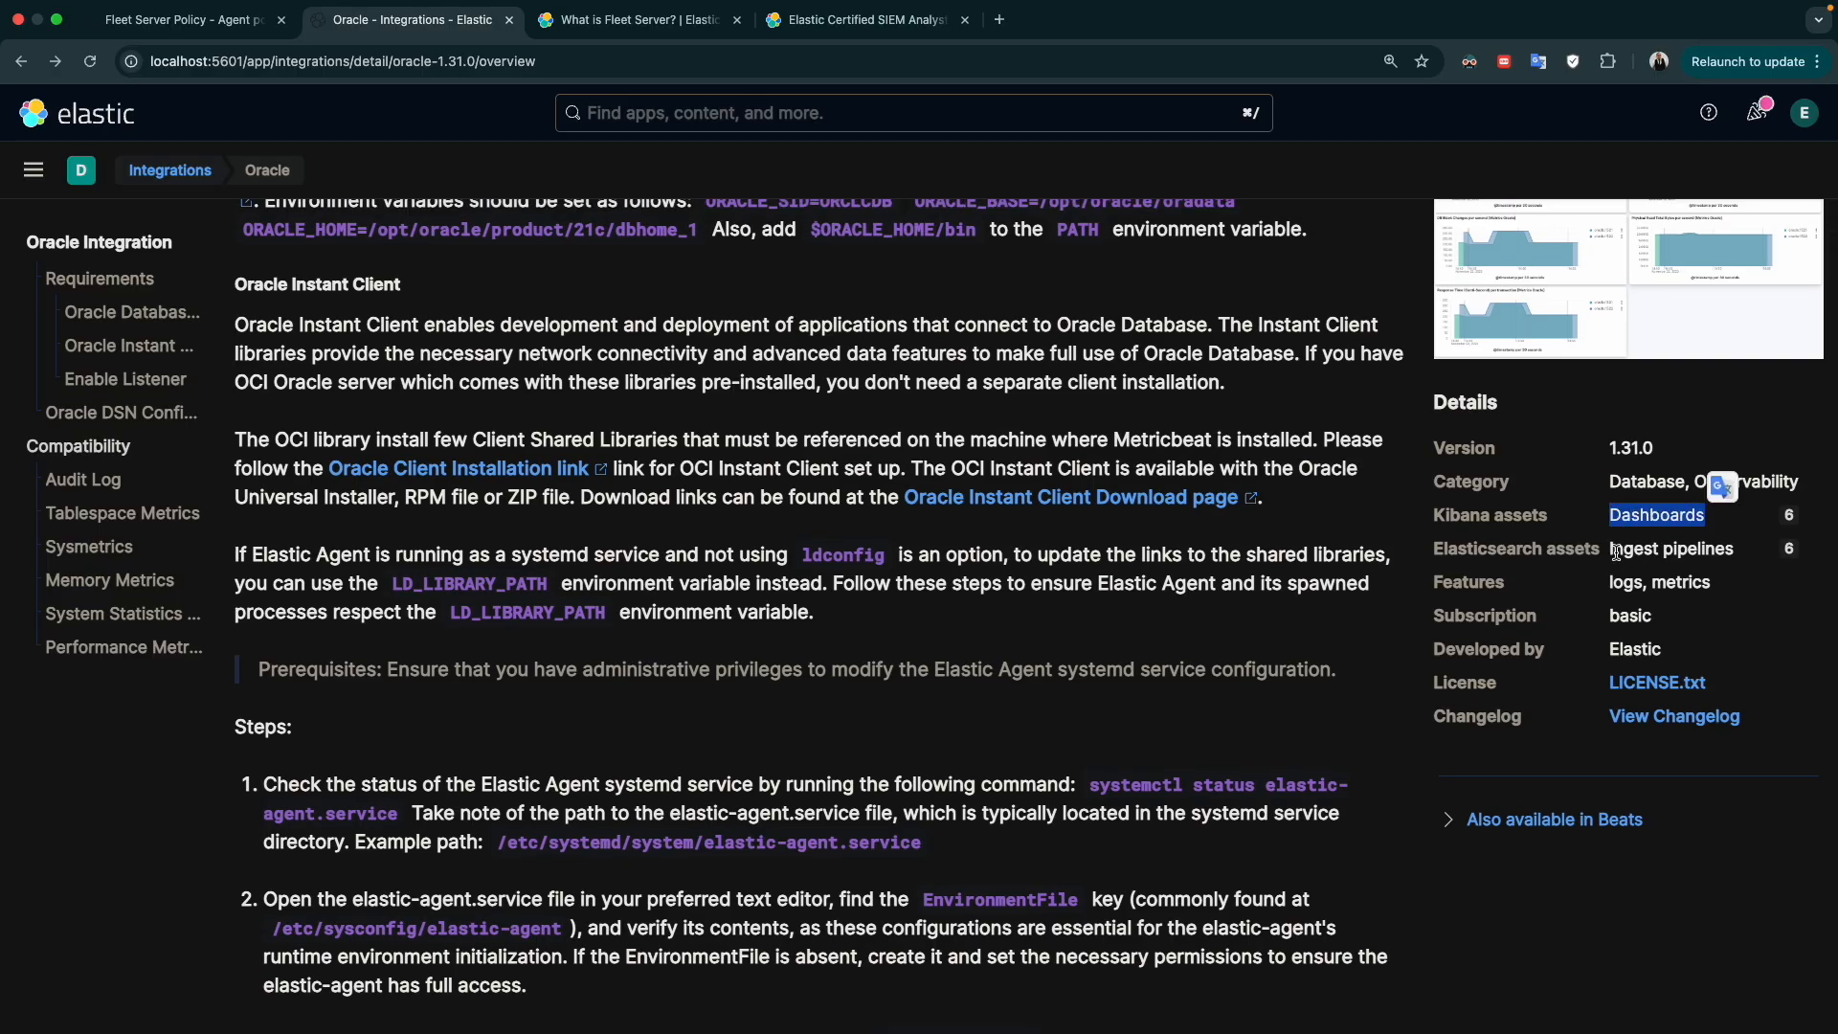
drag(1616, 553, 1737, 552)
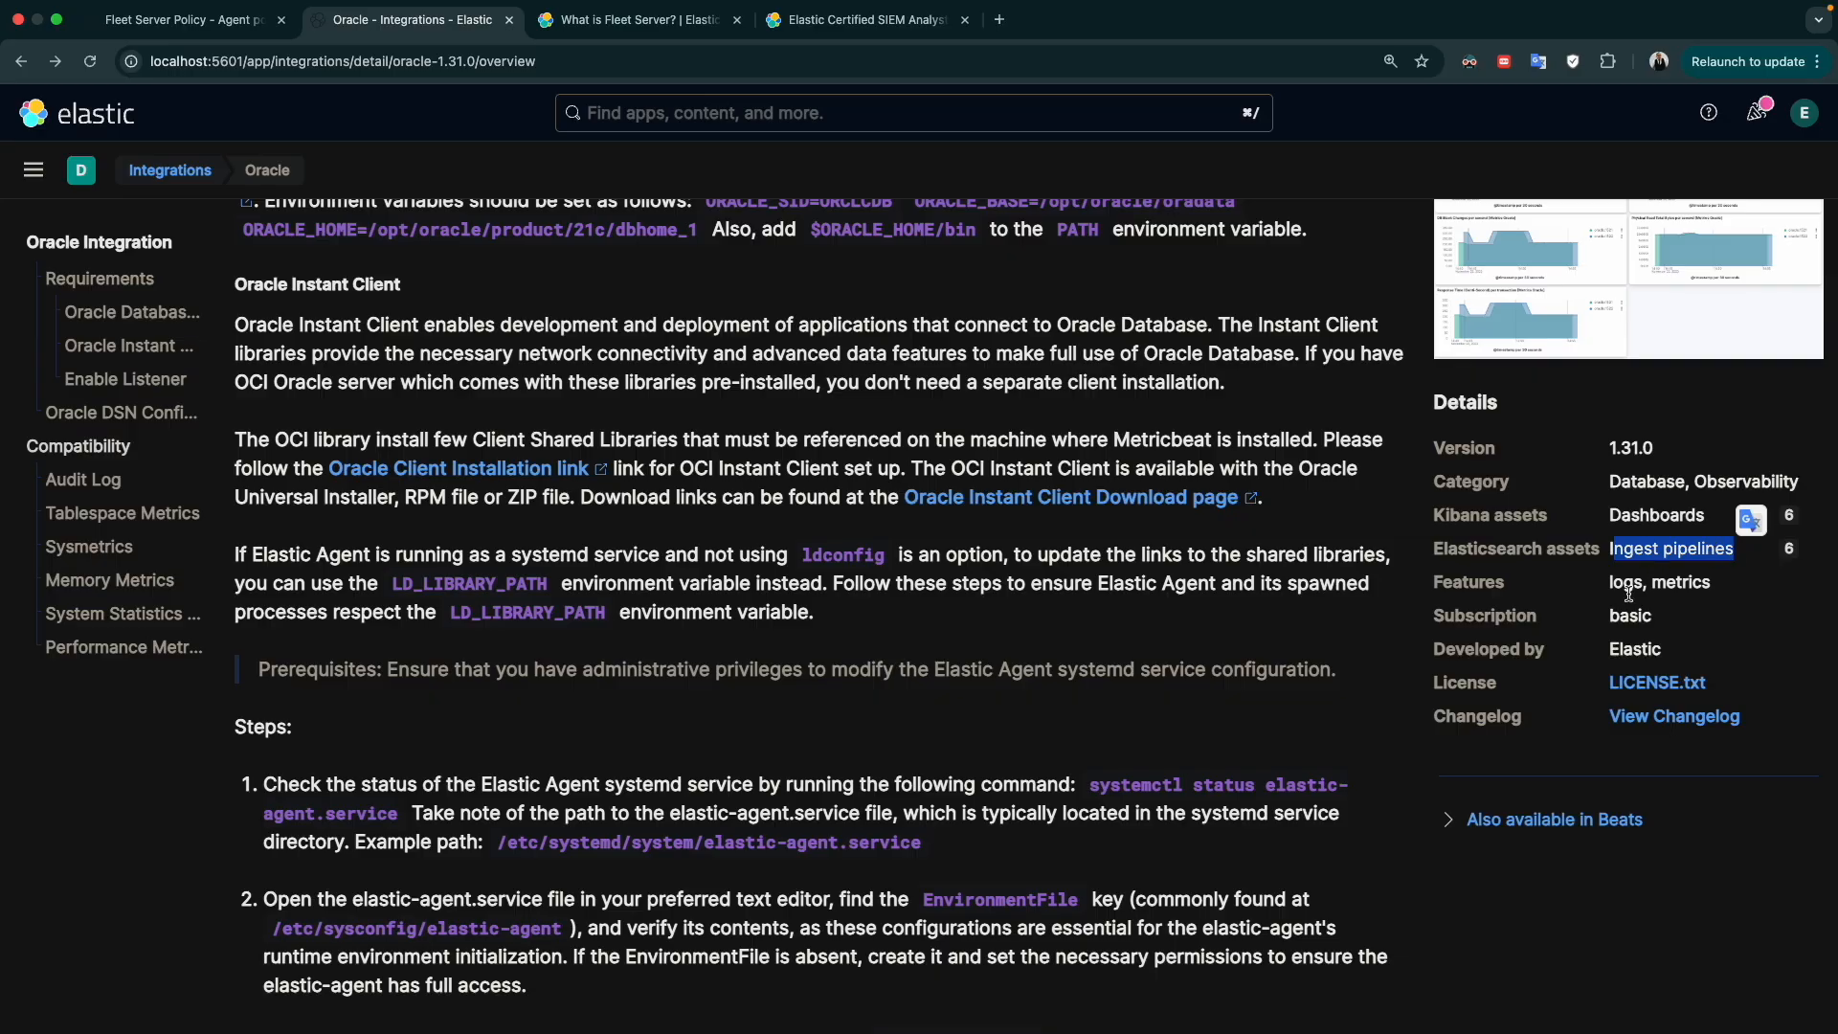
click(1453, 823)
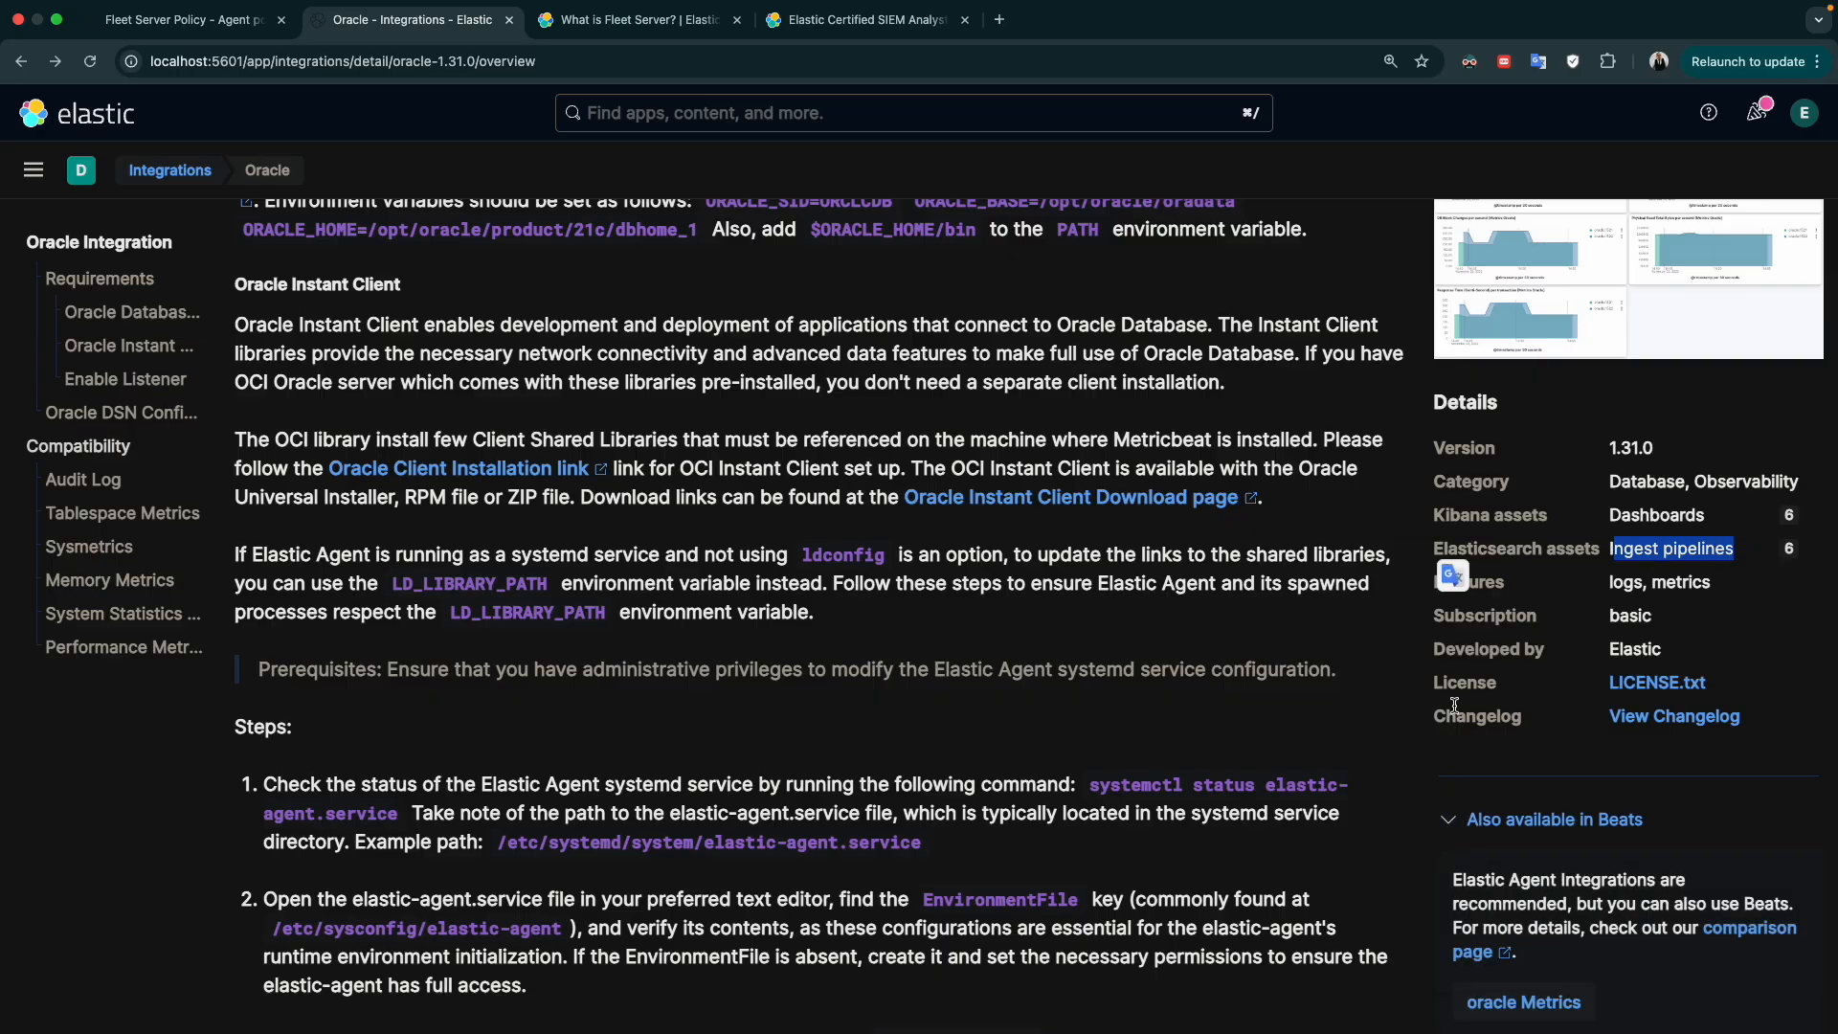
scroll(1454, 823, up, 10)
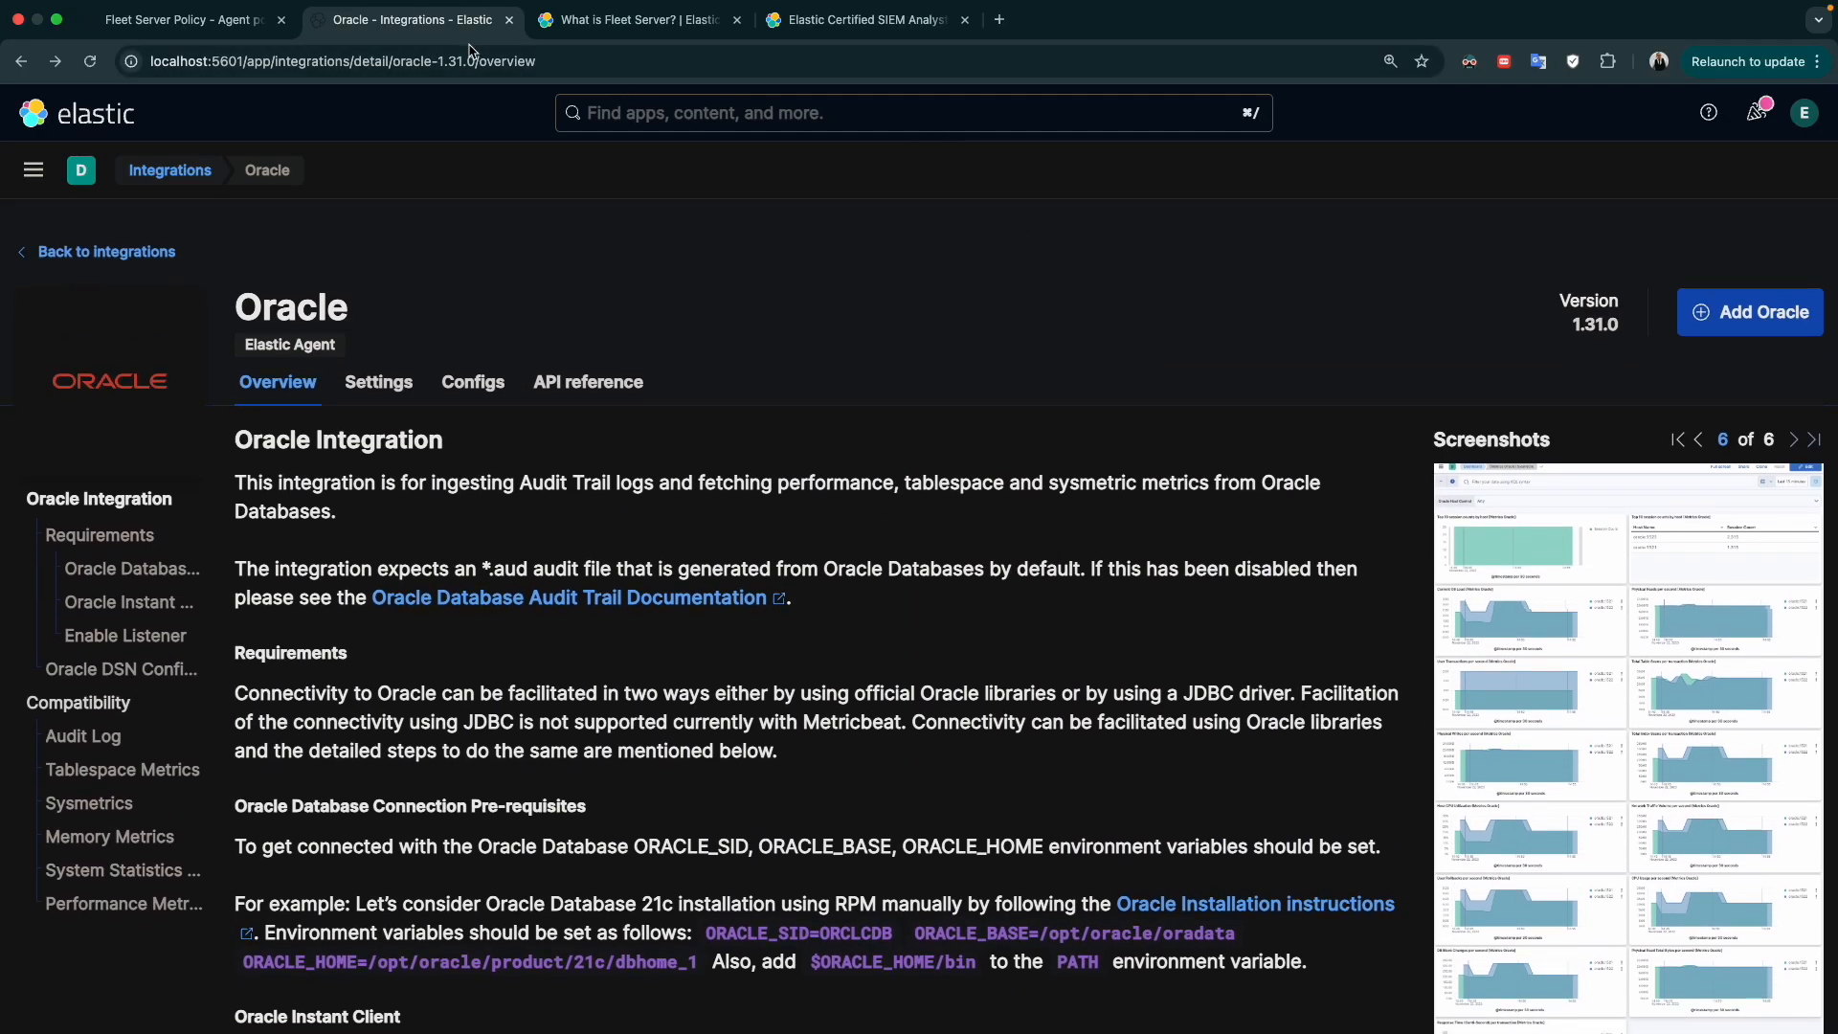
Switch back to the Fleet Server Policy, start adding an integration, search for "defe" and select Elastic Defend
click(233, 12)
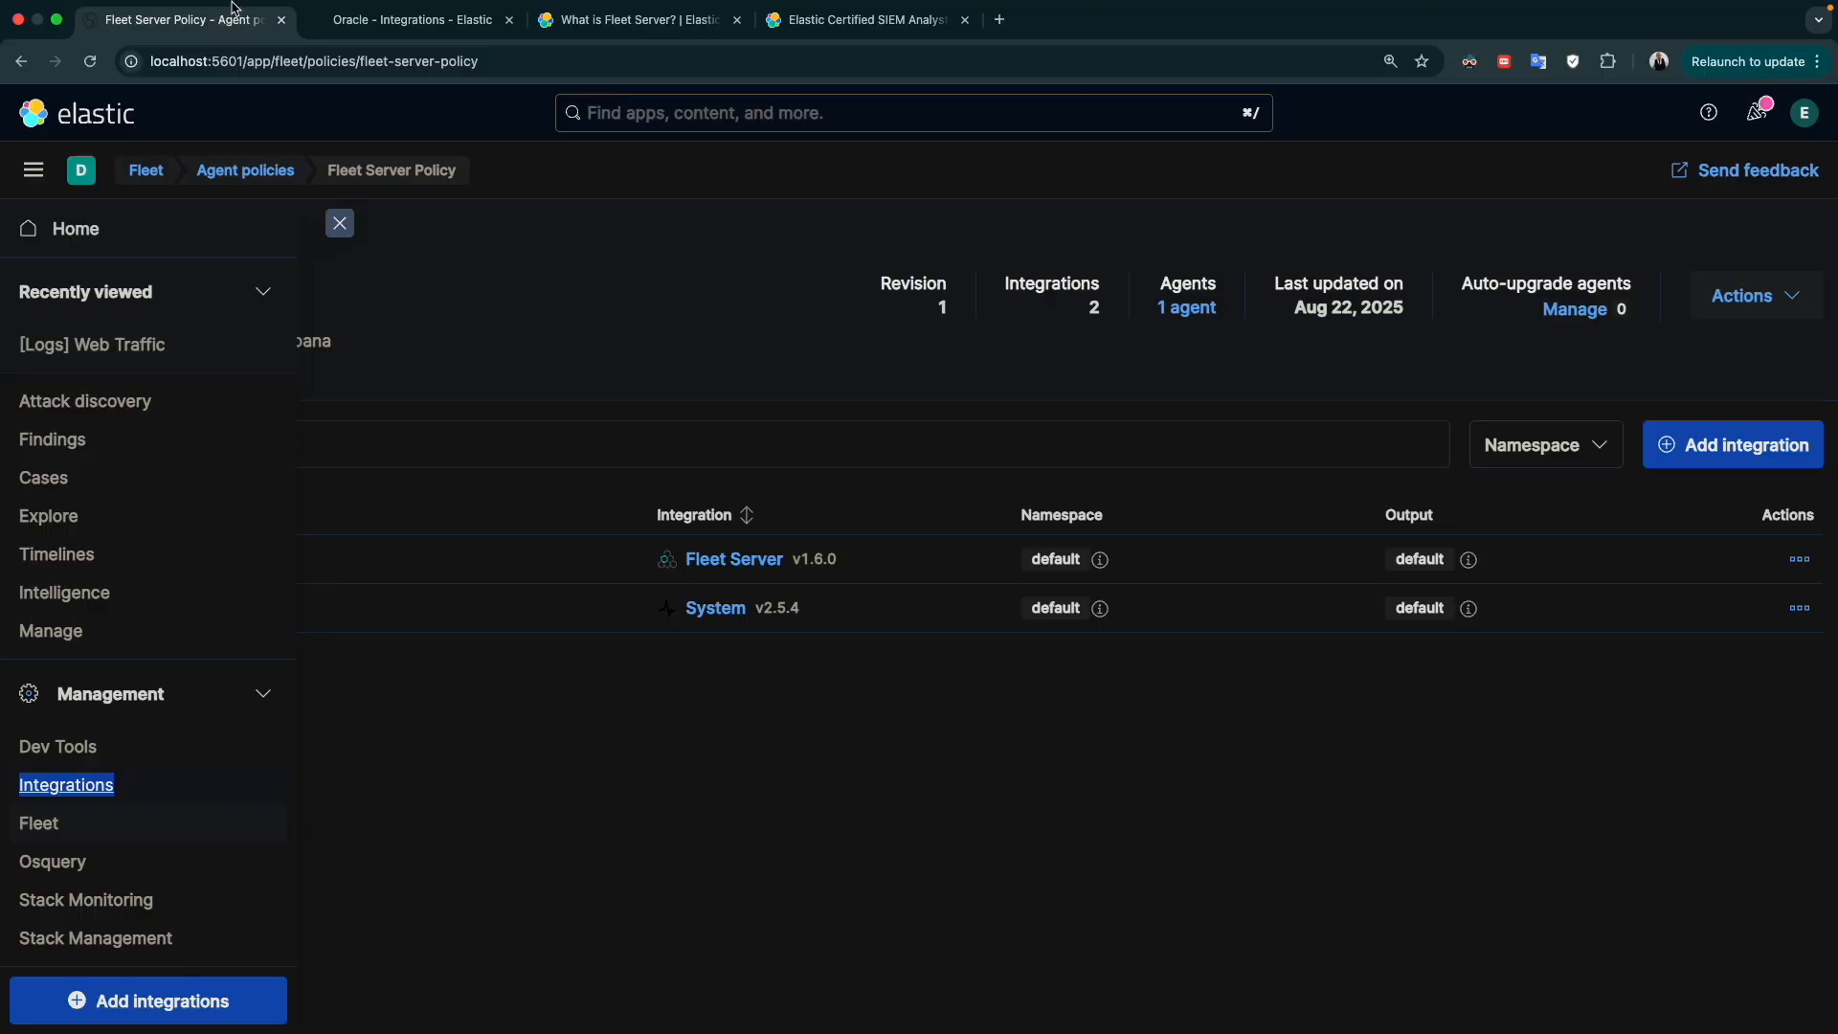
click(1089, 816)
click(1703, 446)
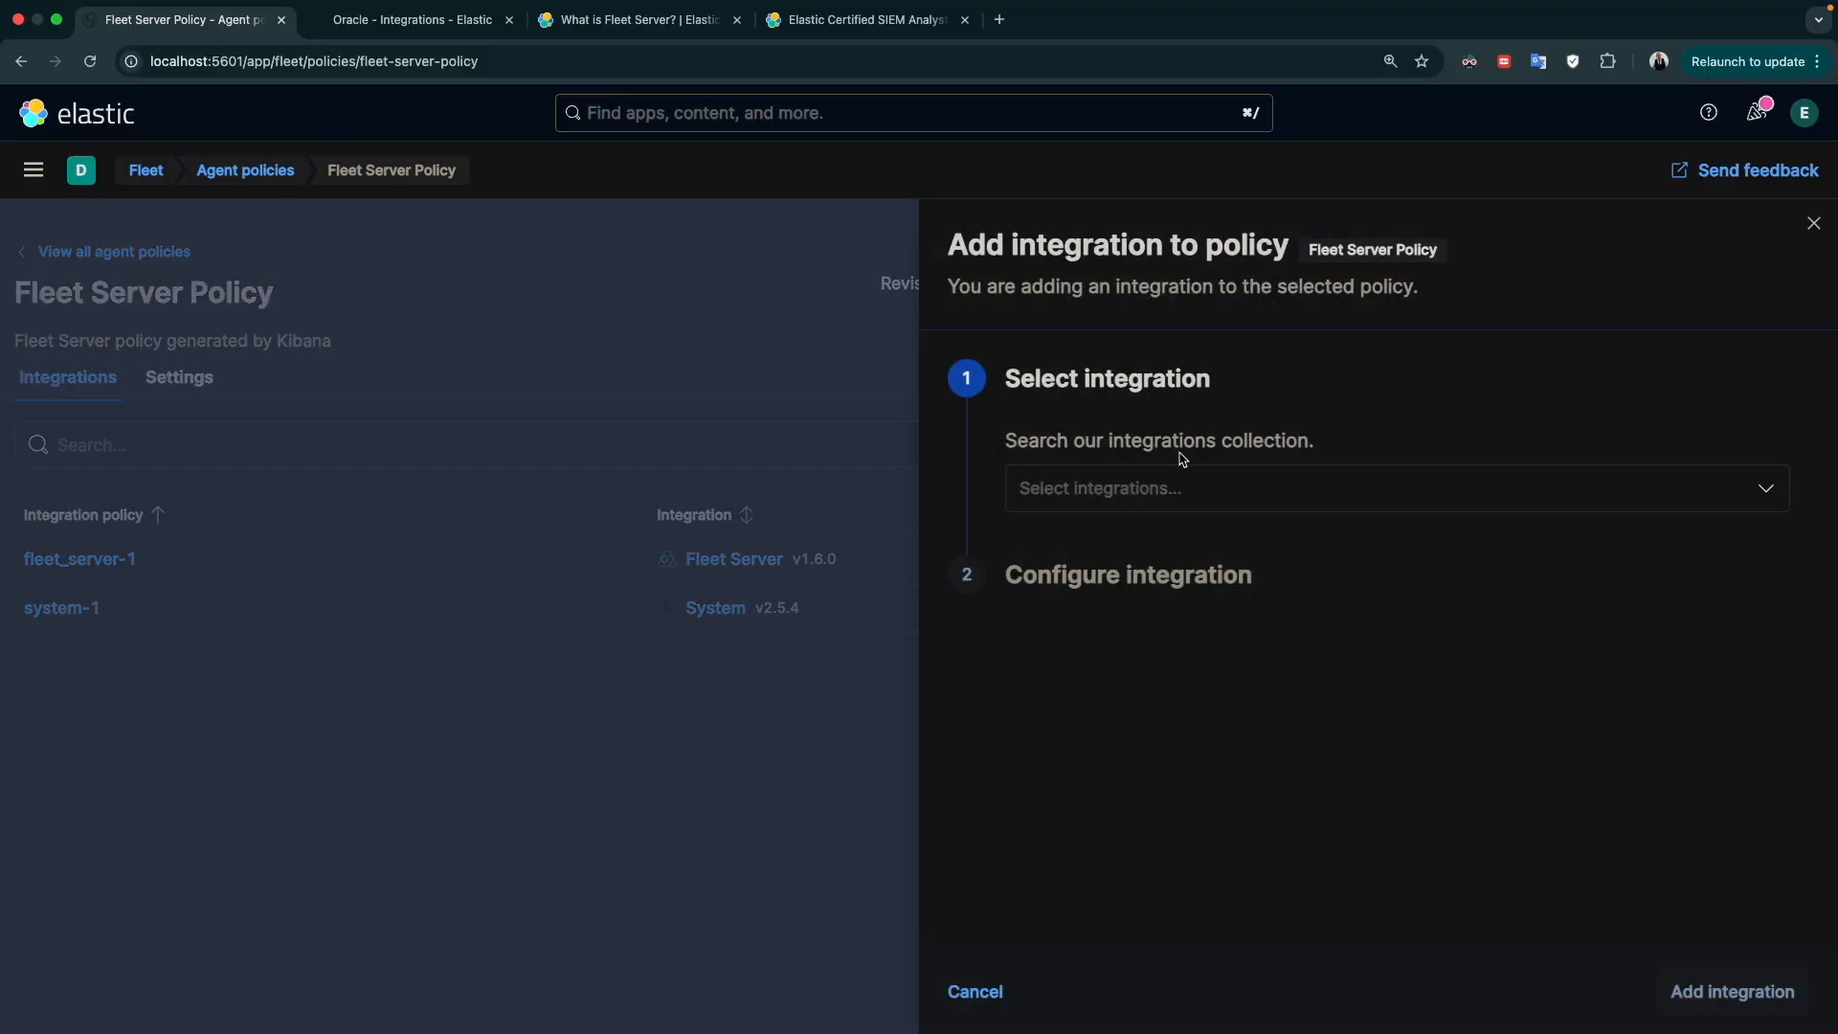
click(1158, 486)
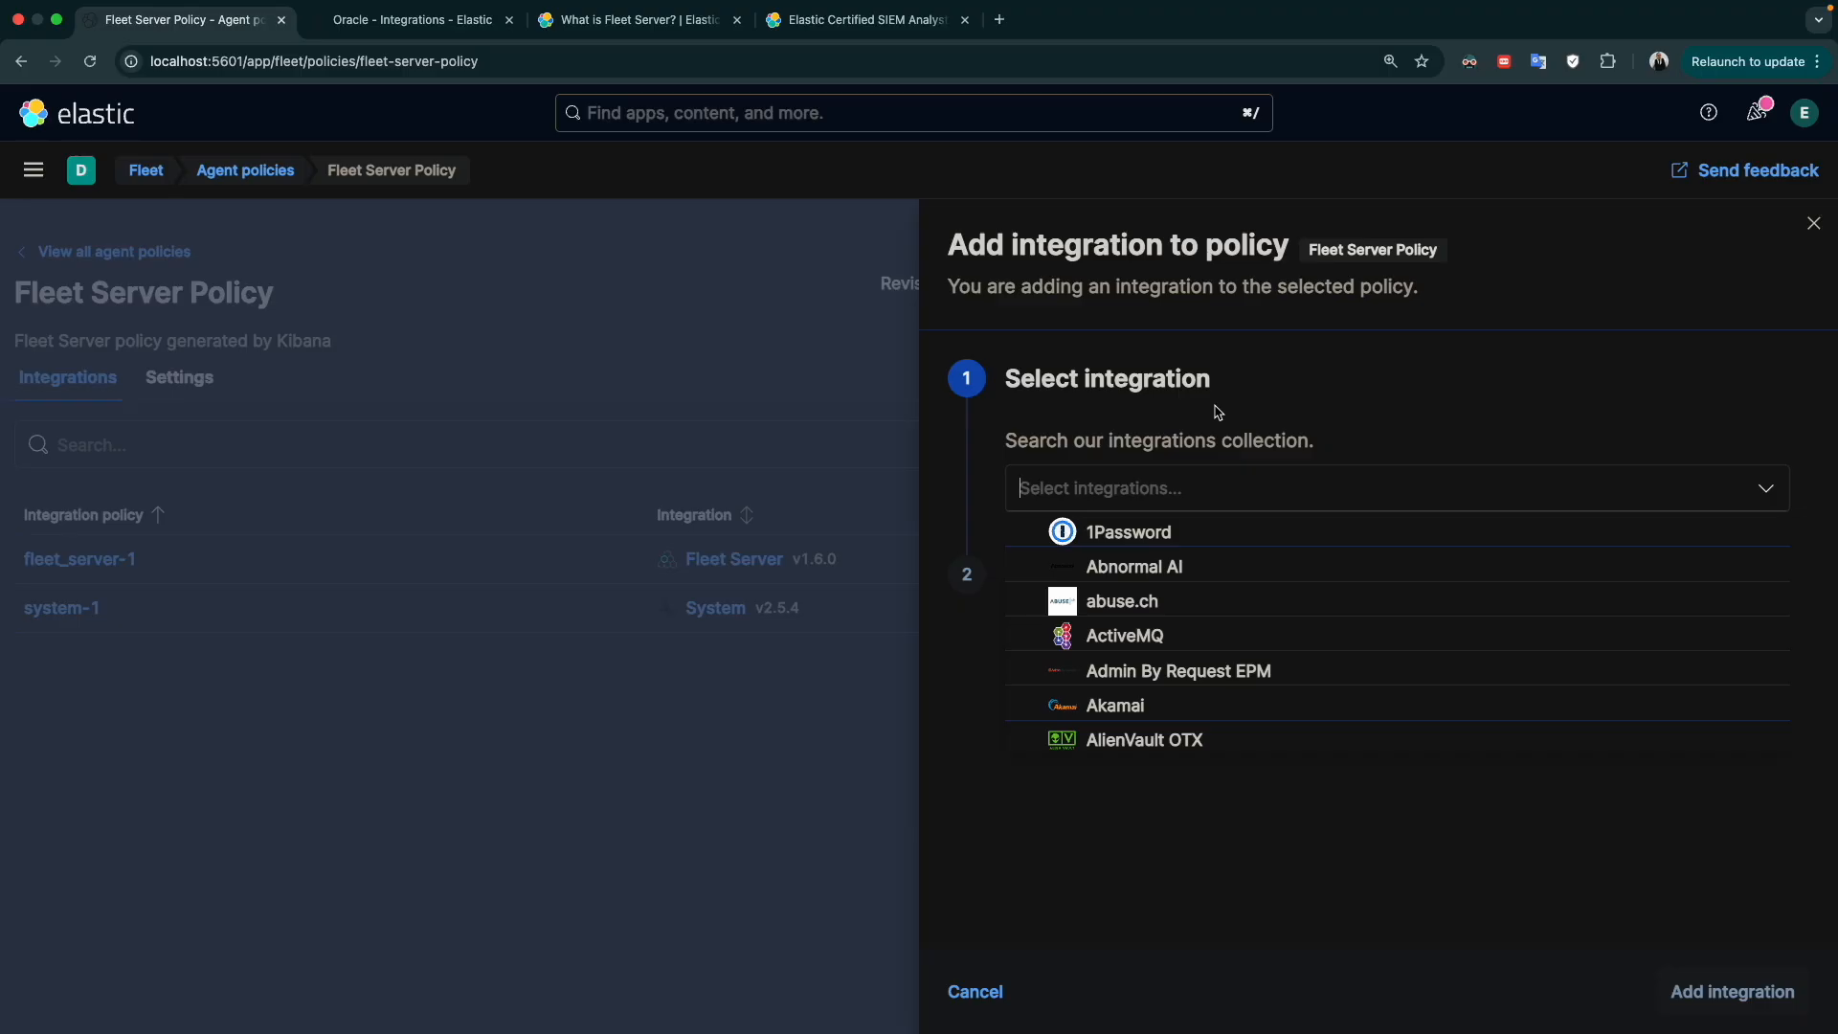
text(defe)
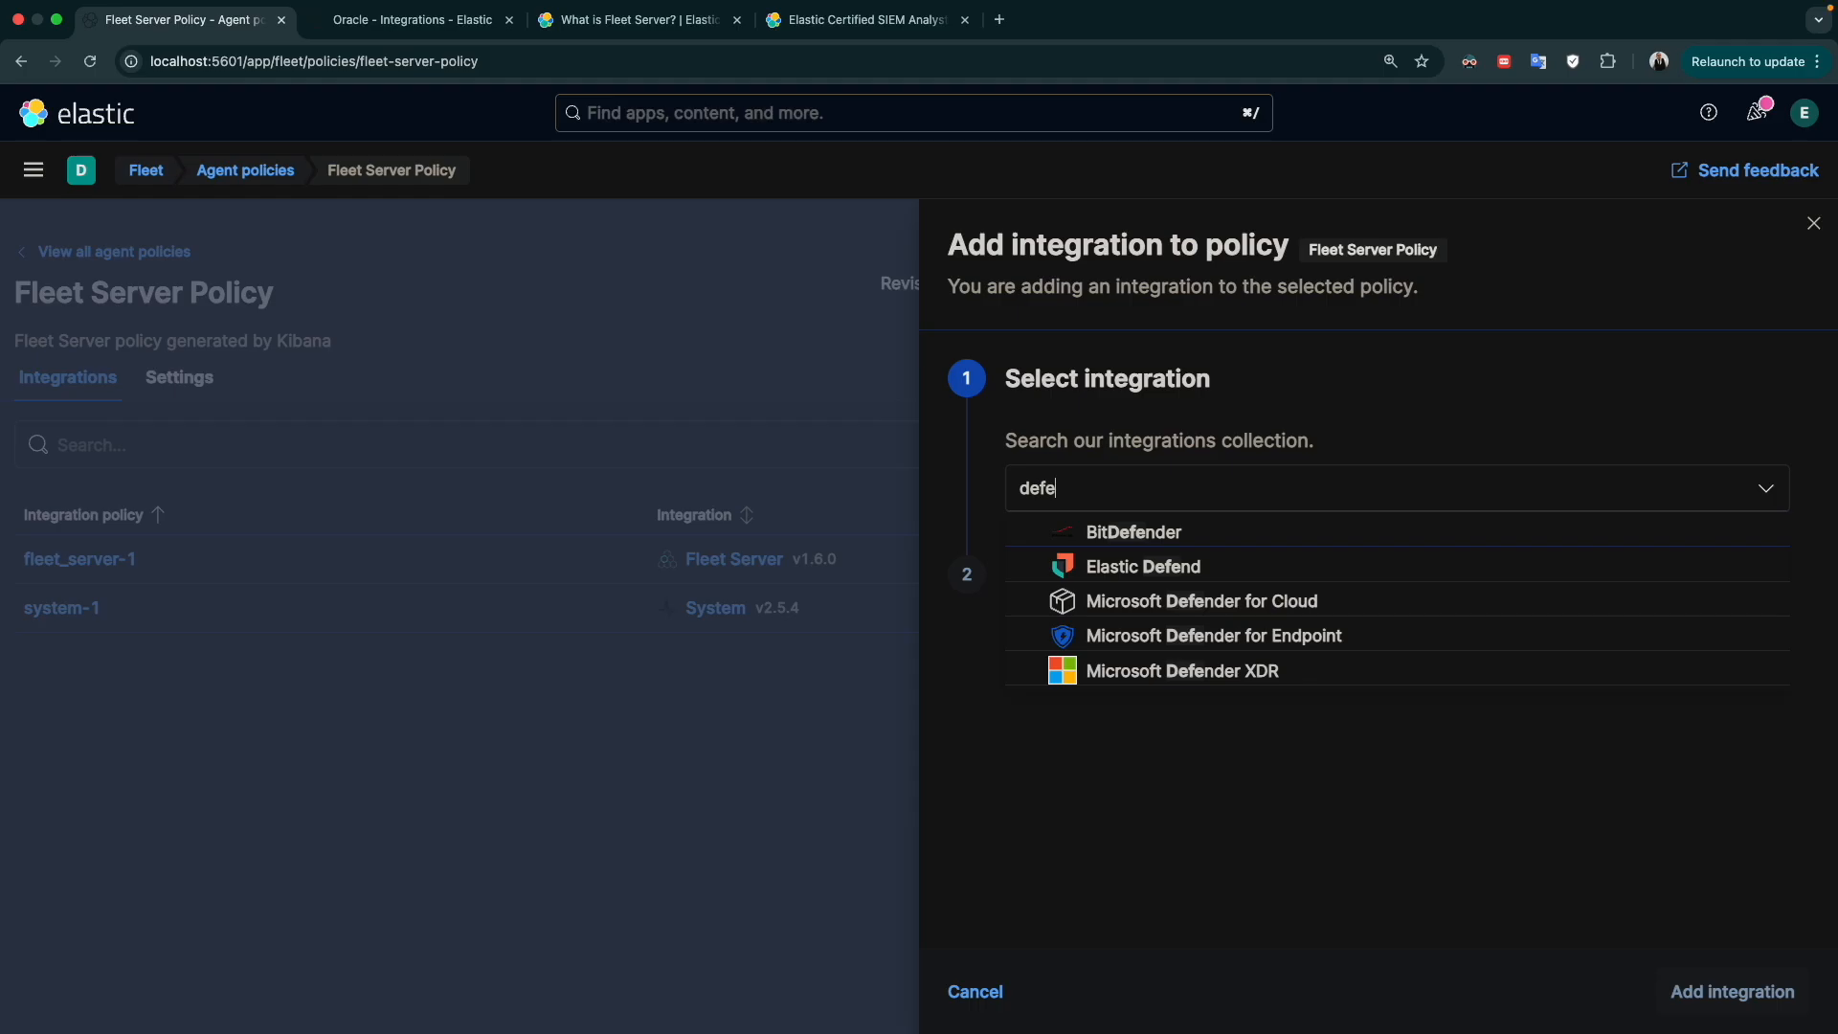
click(1168, 565)
Enter "demo" as the Elastic Defend integration's name and description, and add it to the Fleet Server Policy
scroll(1122, 583, down, 1)
scroll(1123, 583, up, 1)
scroll(1122, 583, down, 5)
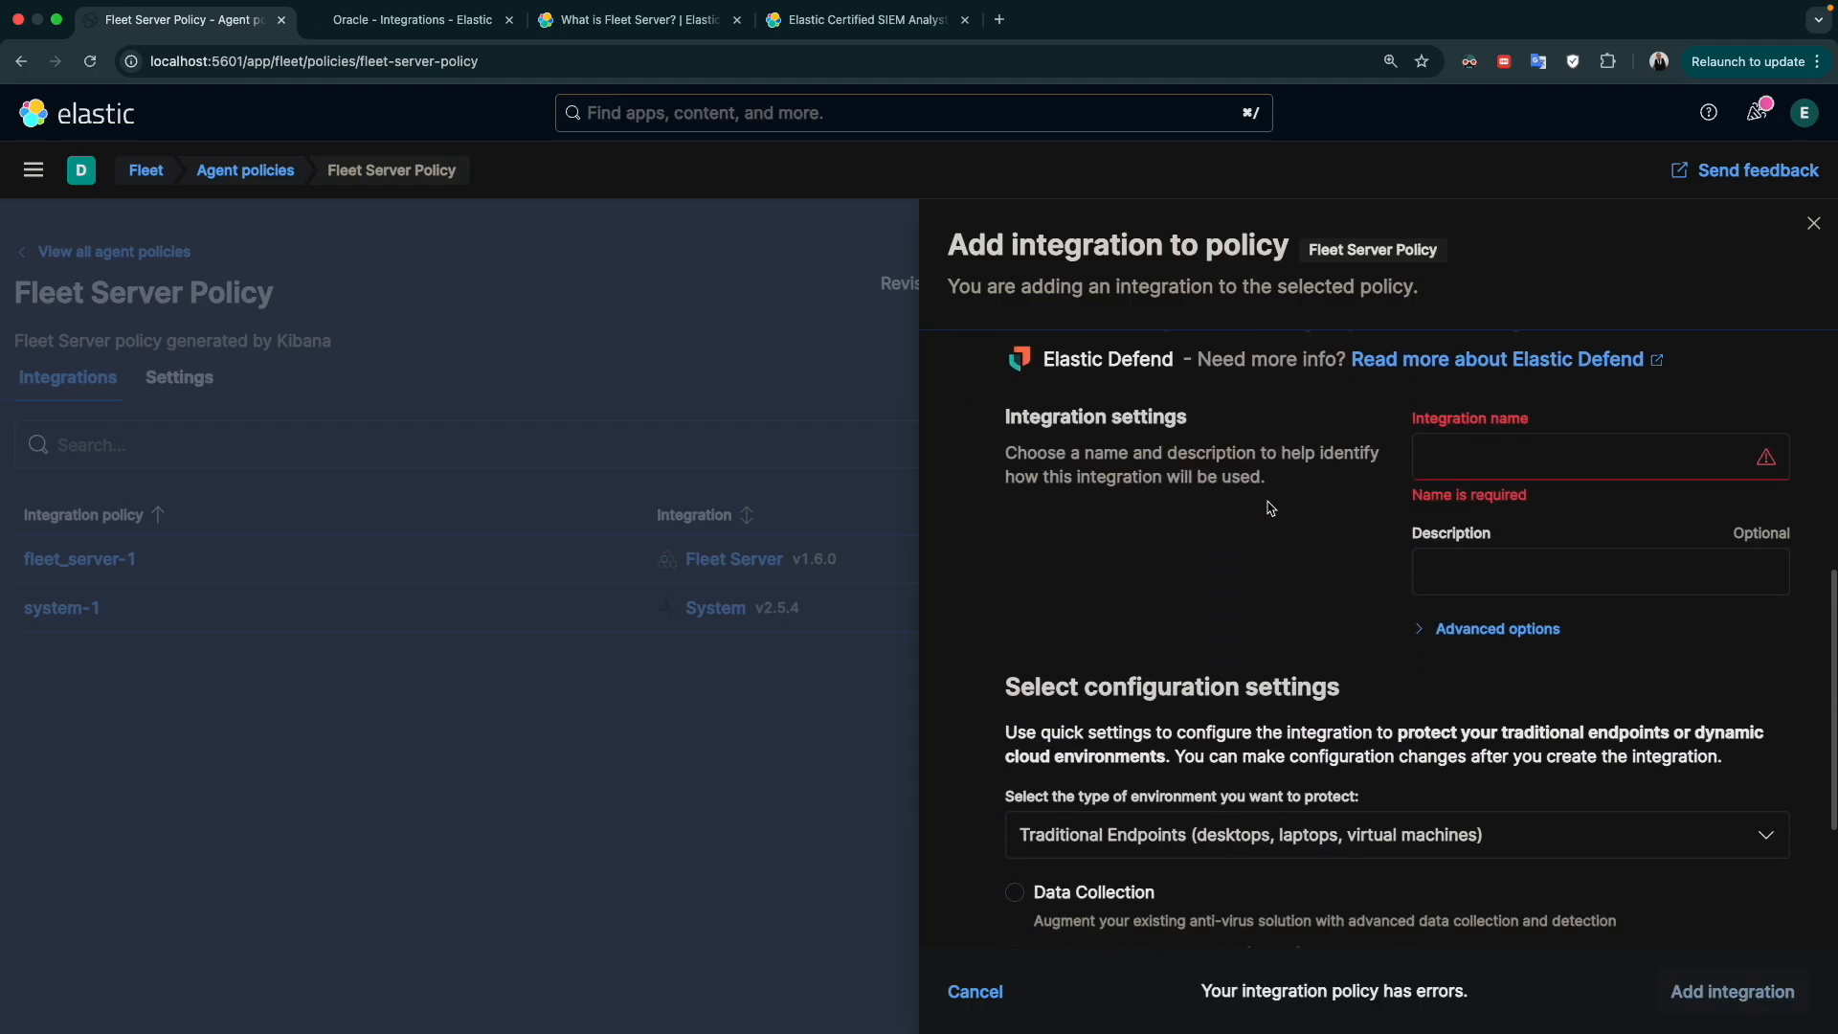
click(1473, 466)
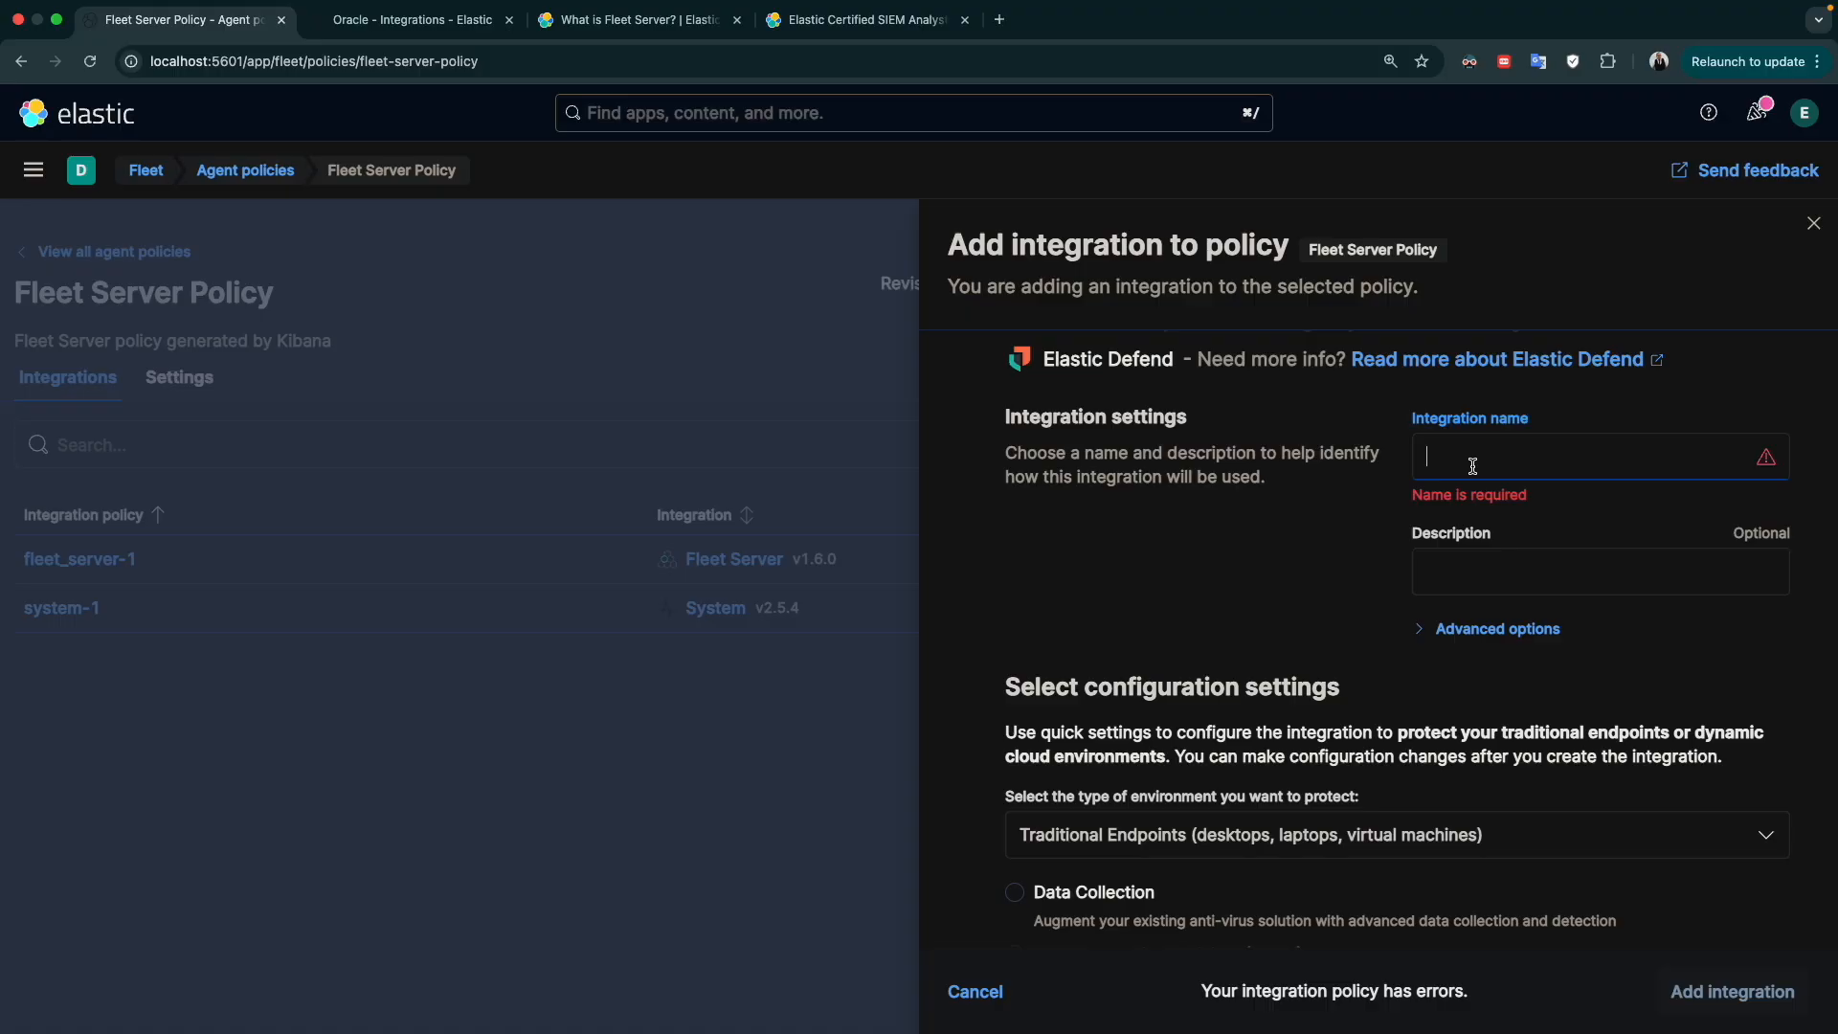
text(demo)
click(1528, 555)
text(demo)
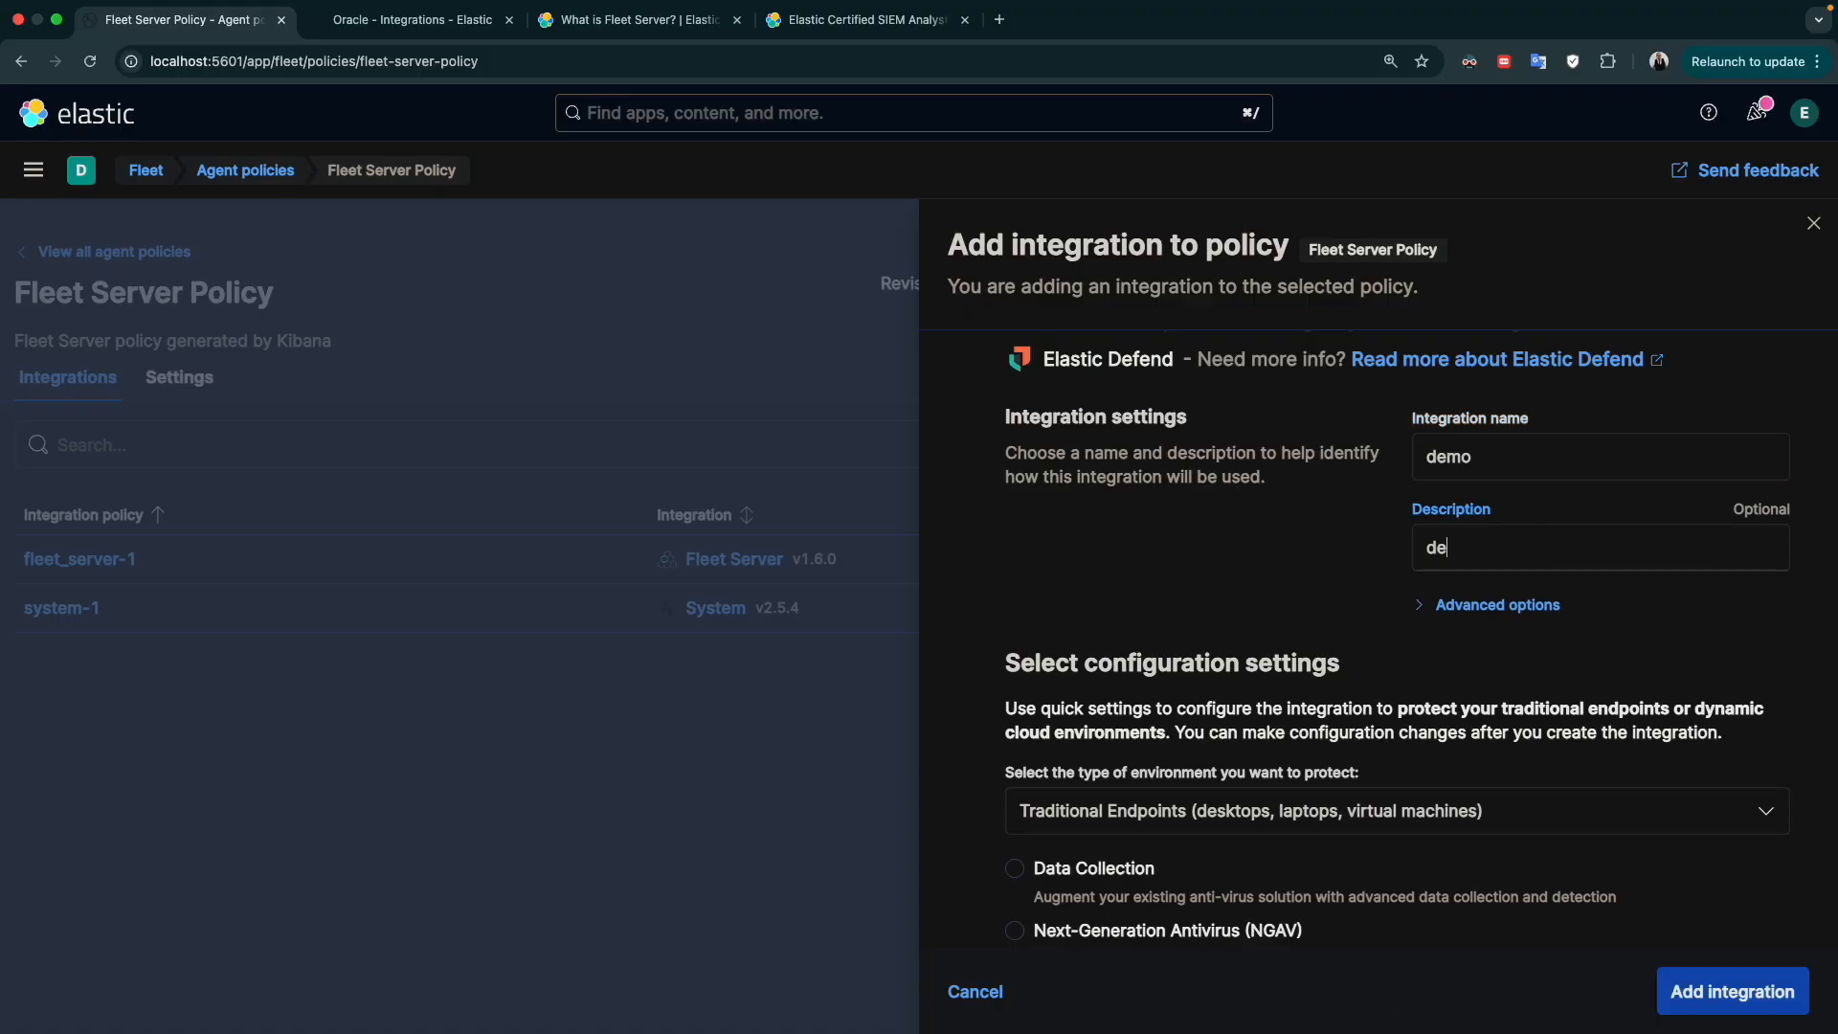
scroll(1709, 904, down, 5)
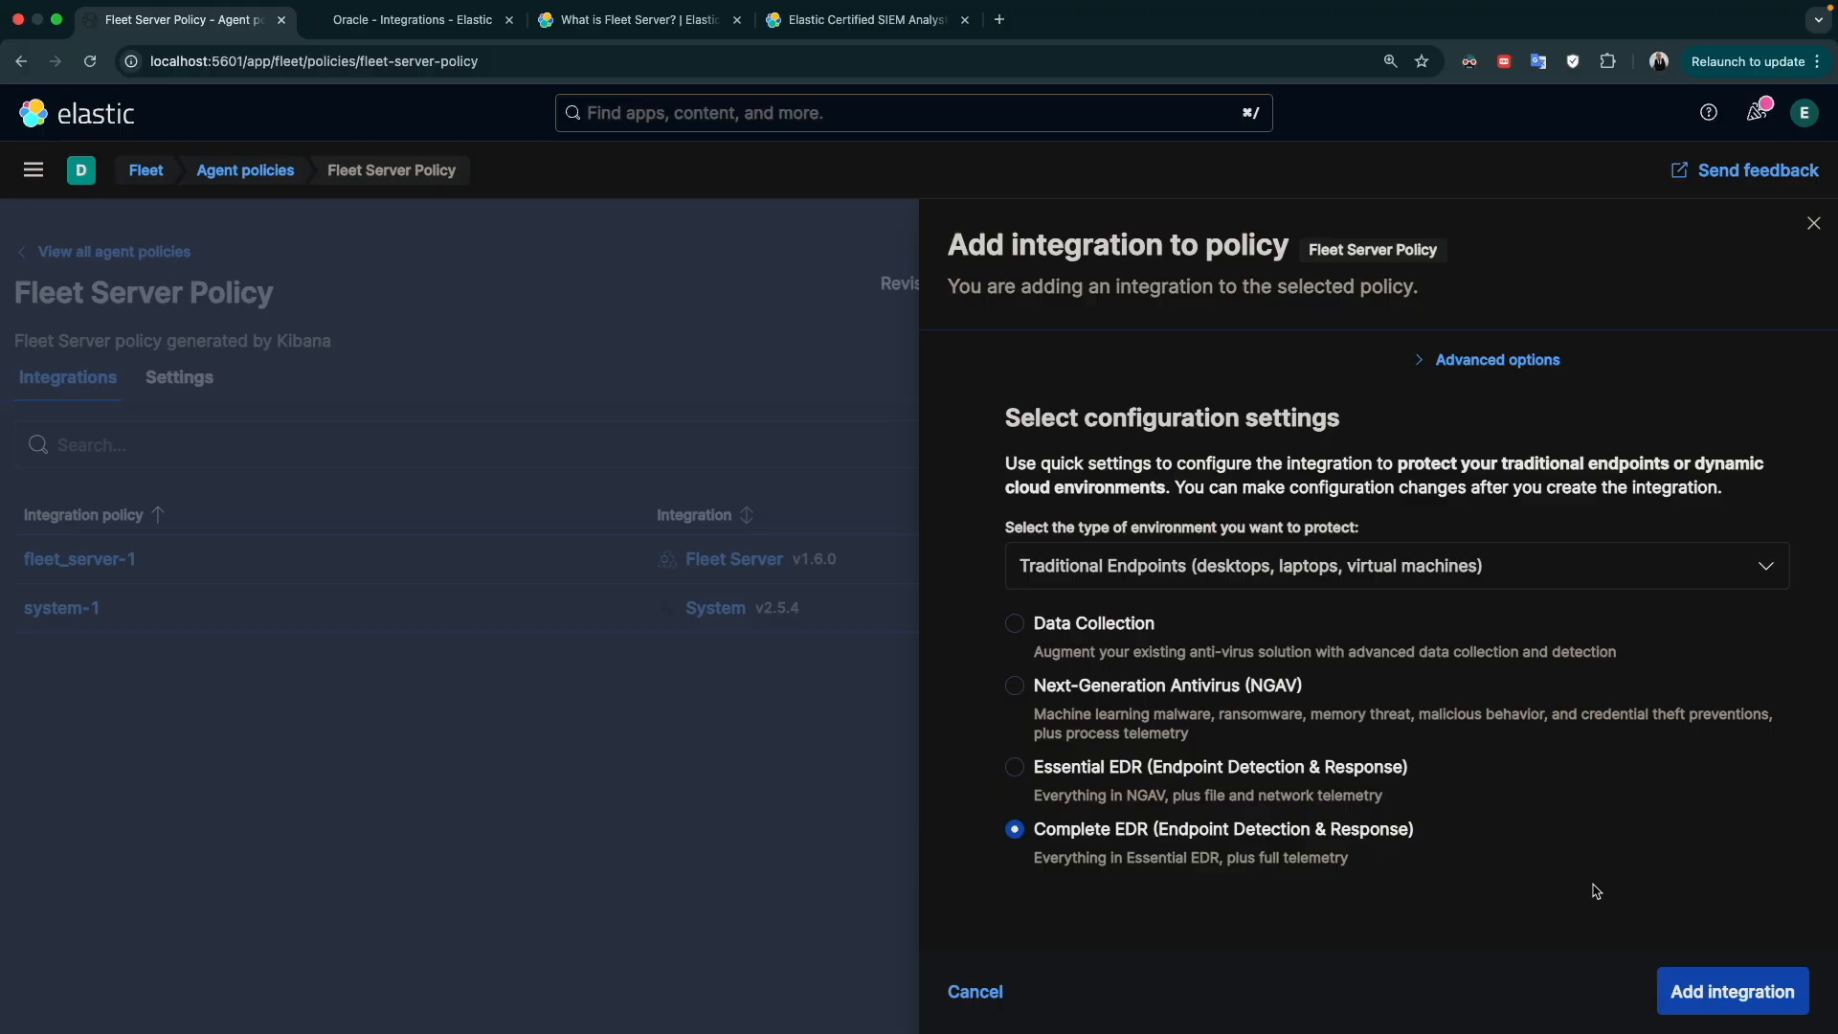
click(1713, 995)
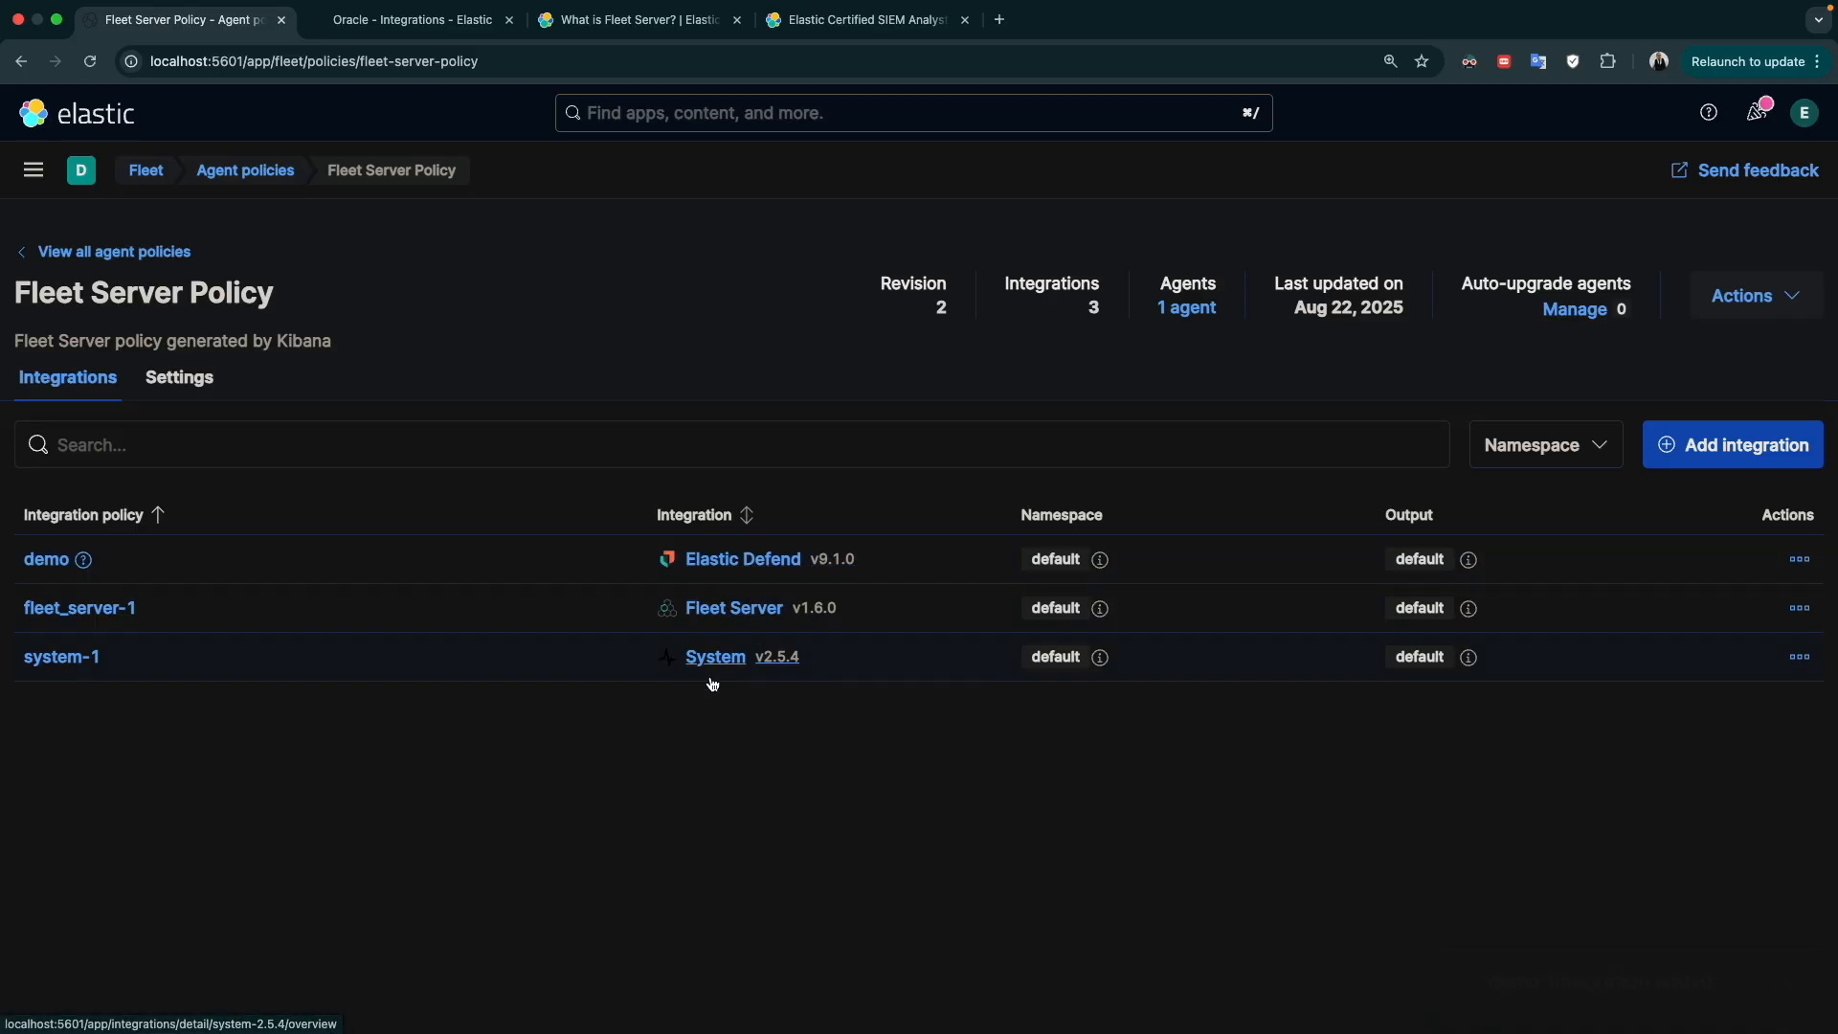
Go to the Fleet agents list and open the details of the MacBookPro agent
click(146, 173)
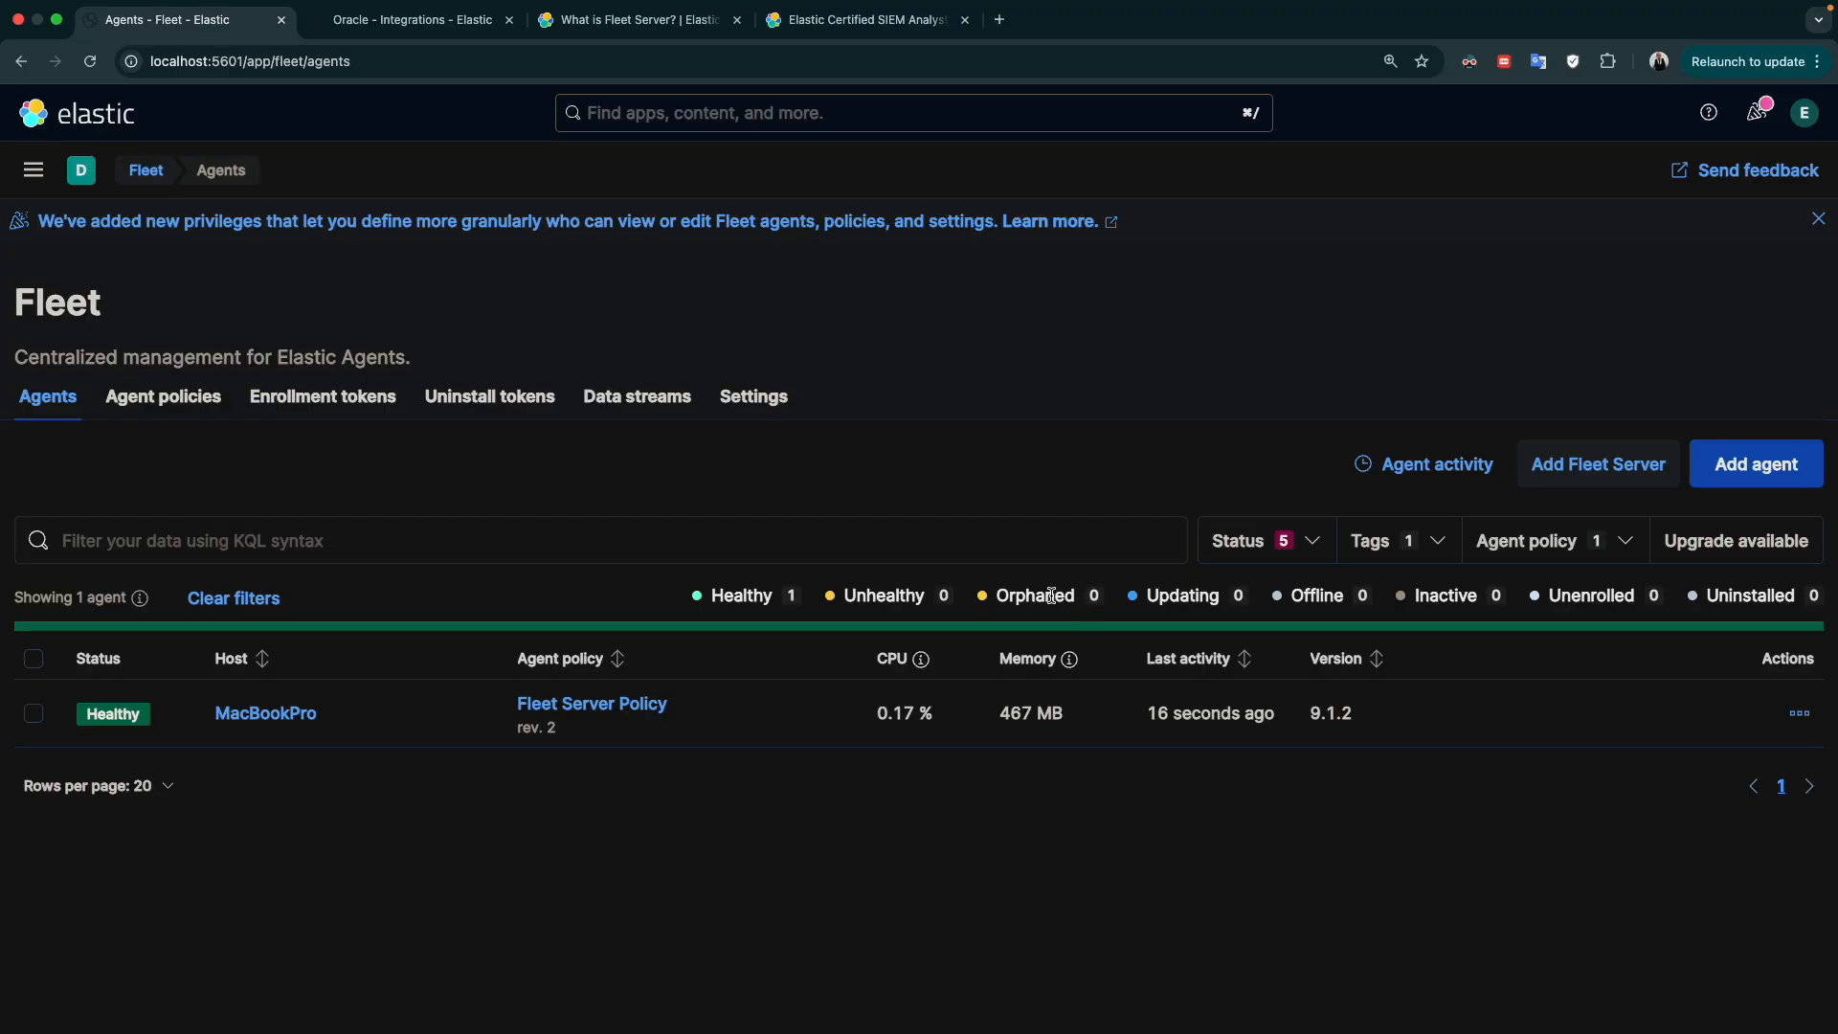
click(242, 716)
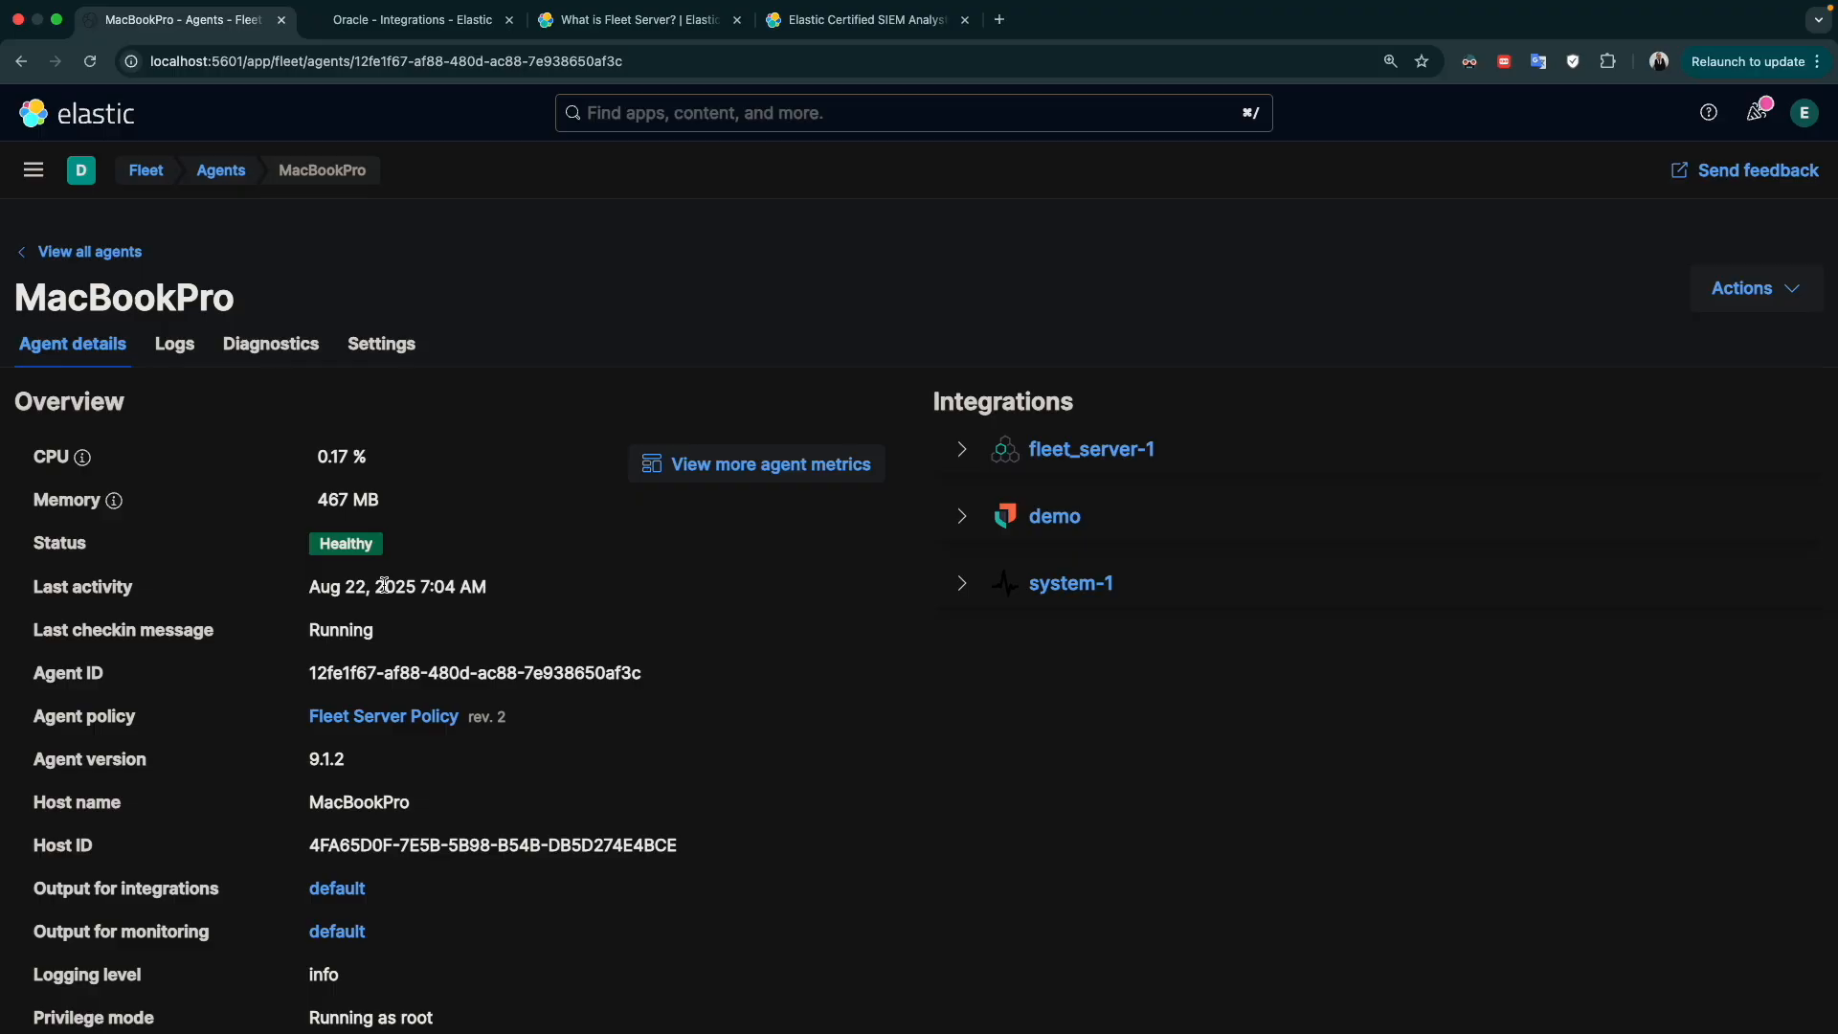
scroll(383, 584, down, 2)
scroll(255, 381, up, 2)
Look through the MacBookPro agent's logs, diagnostics and settings, and return to its agent details
click(191, 356)
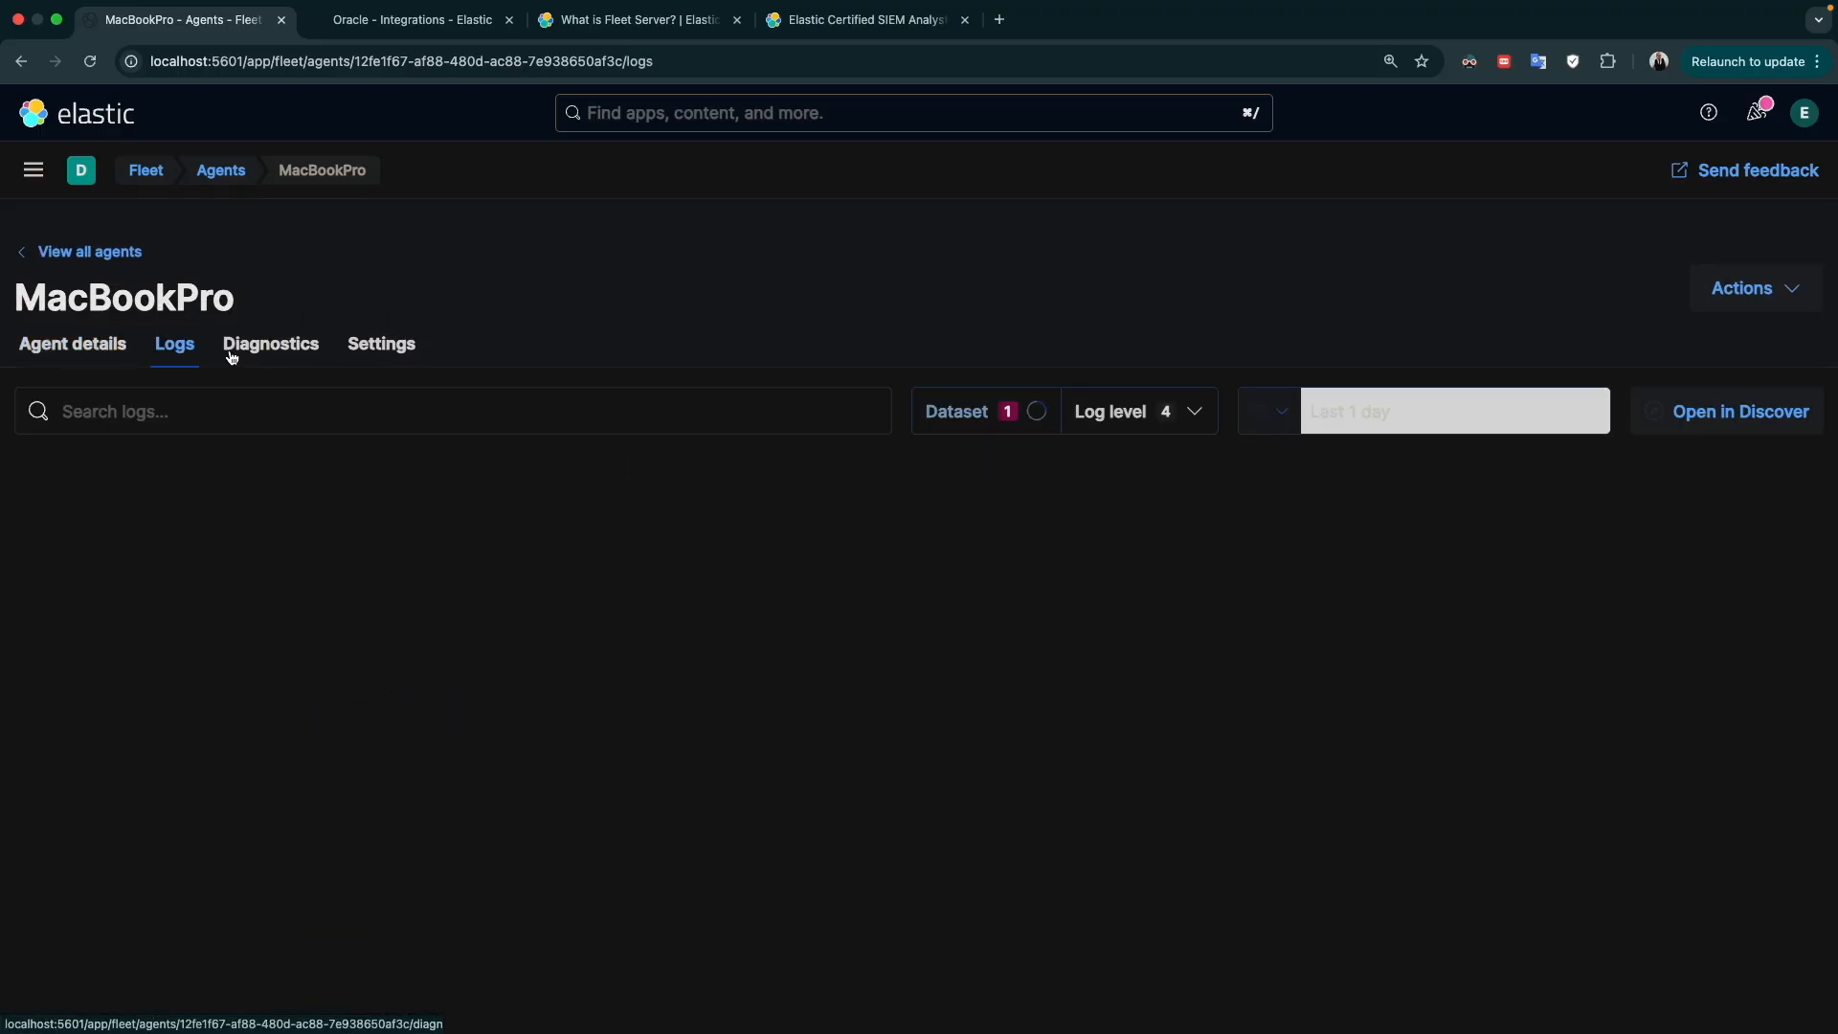
click(292, 351)
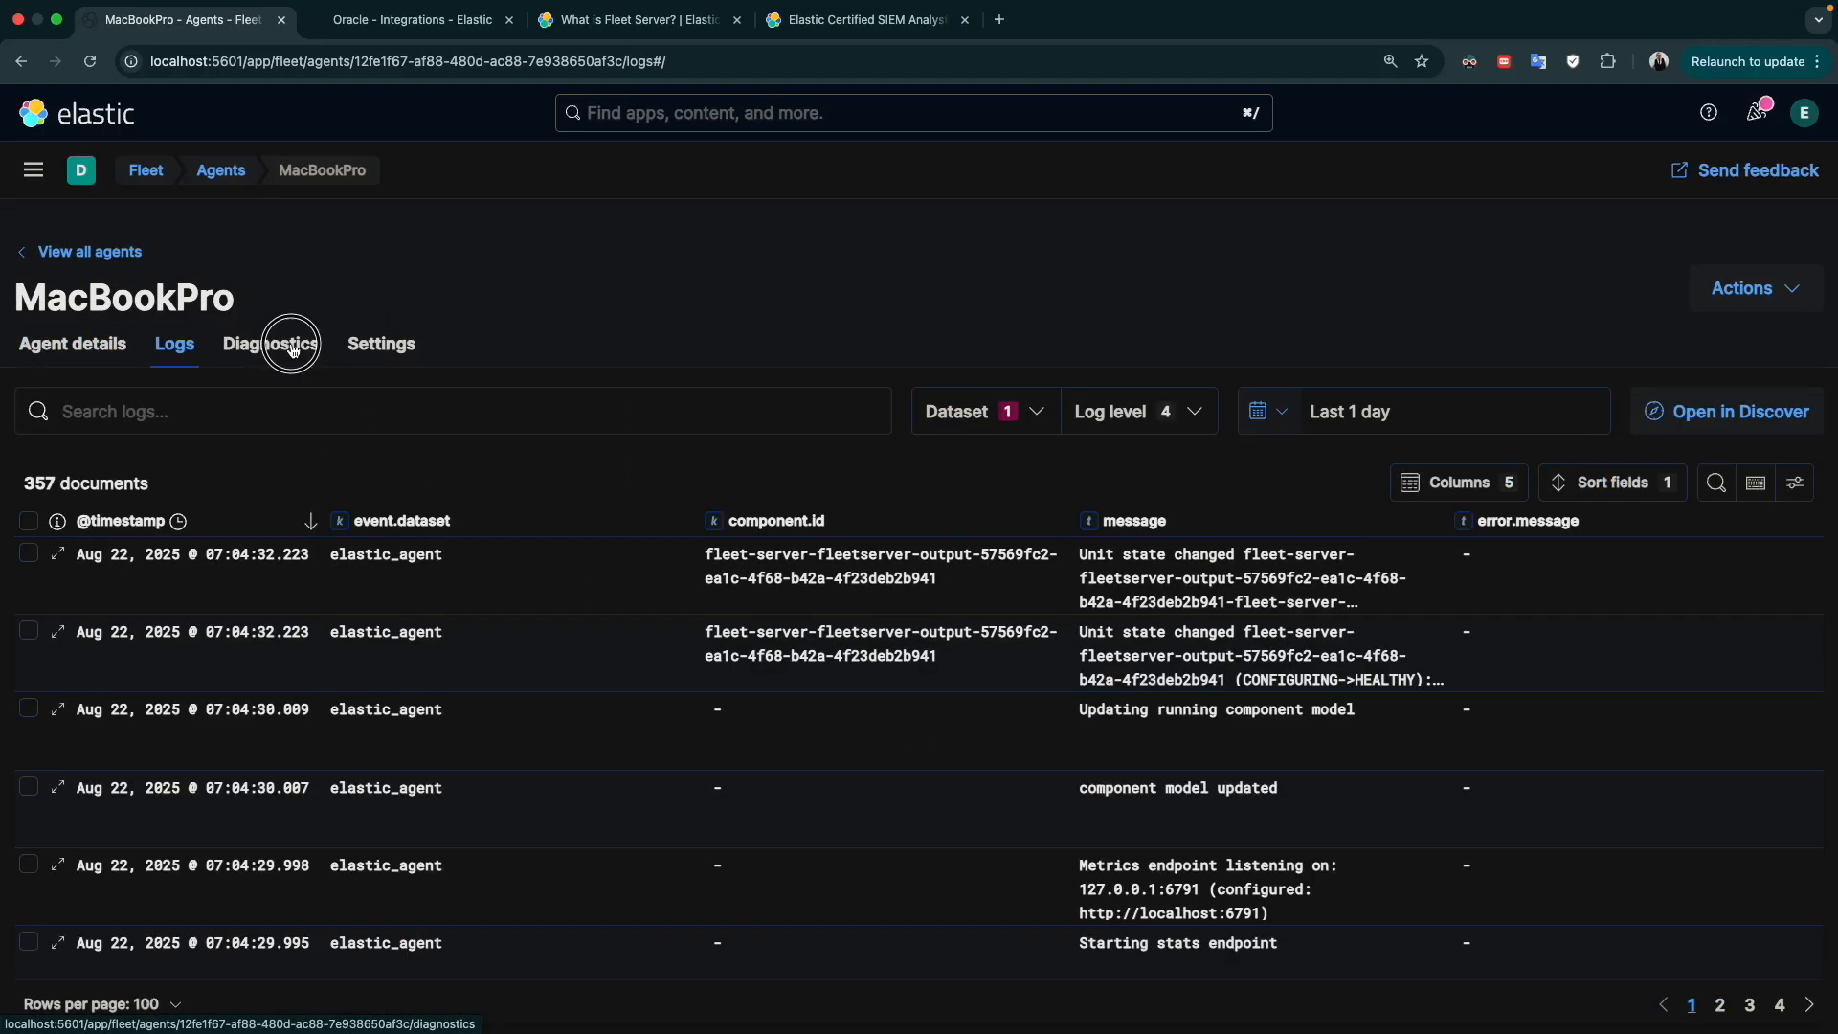
click(367, 345)
click(267, 345)
click(177, 349)
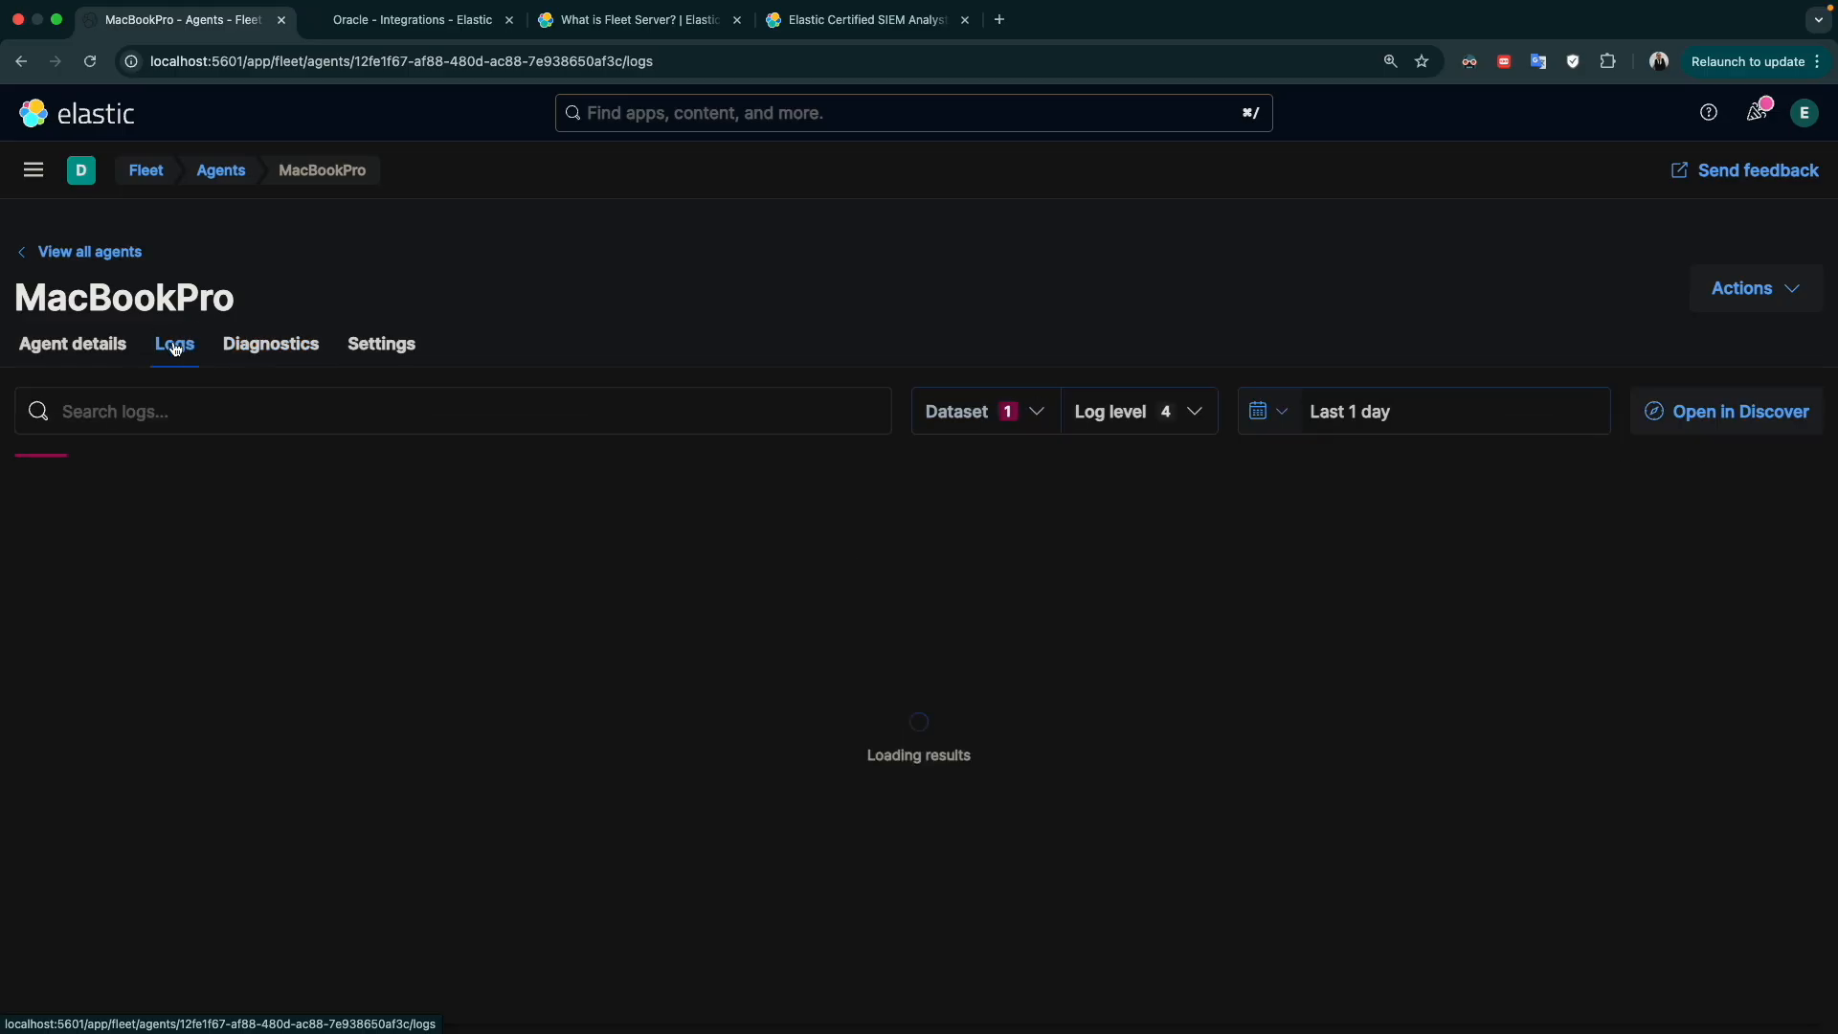
click(101, 345)
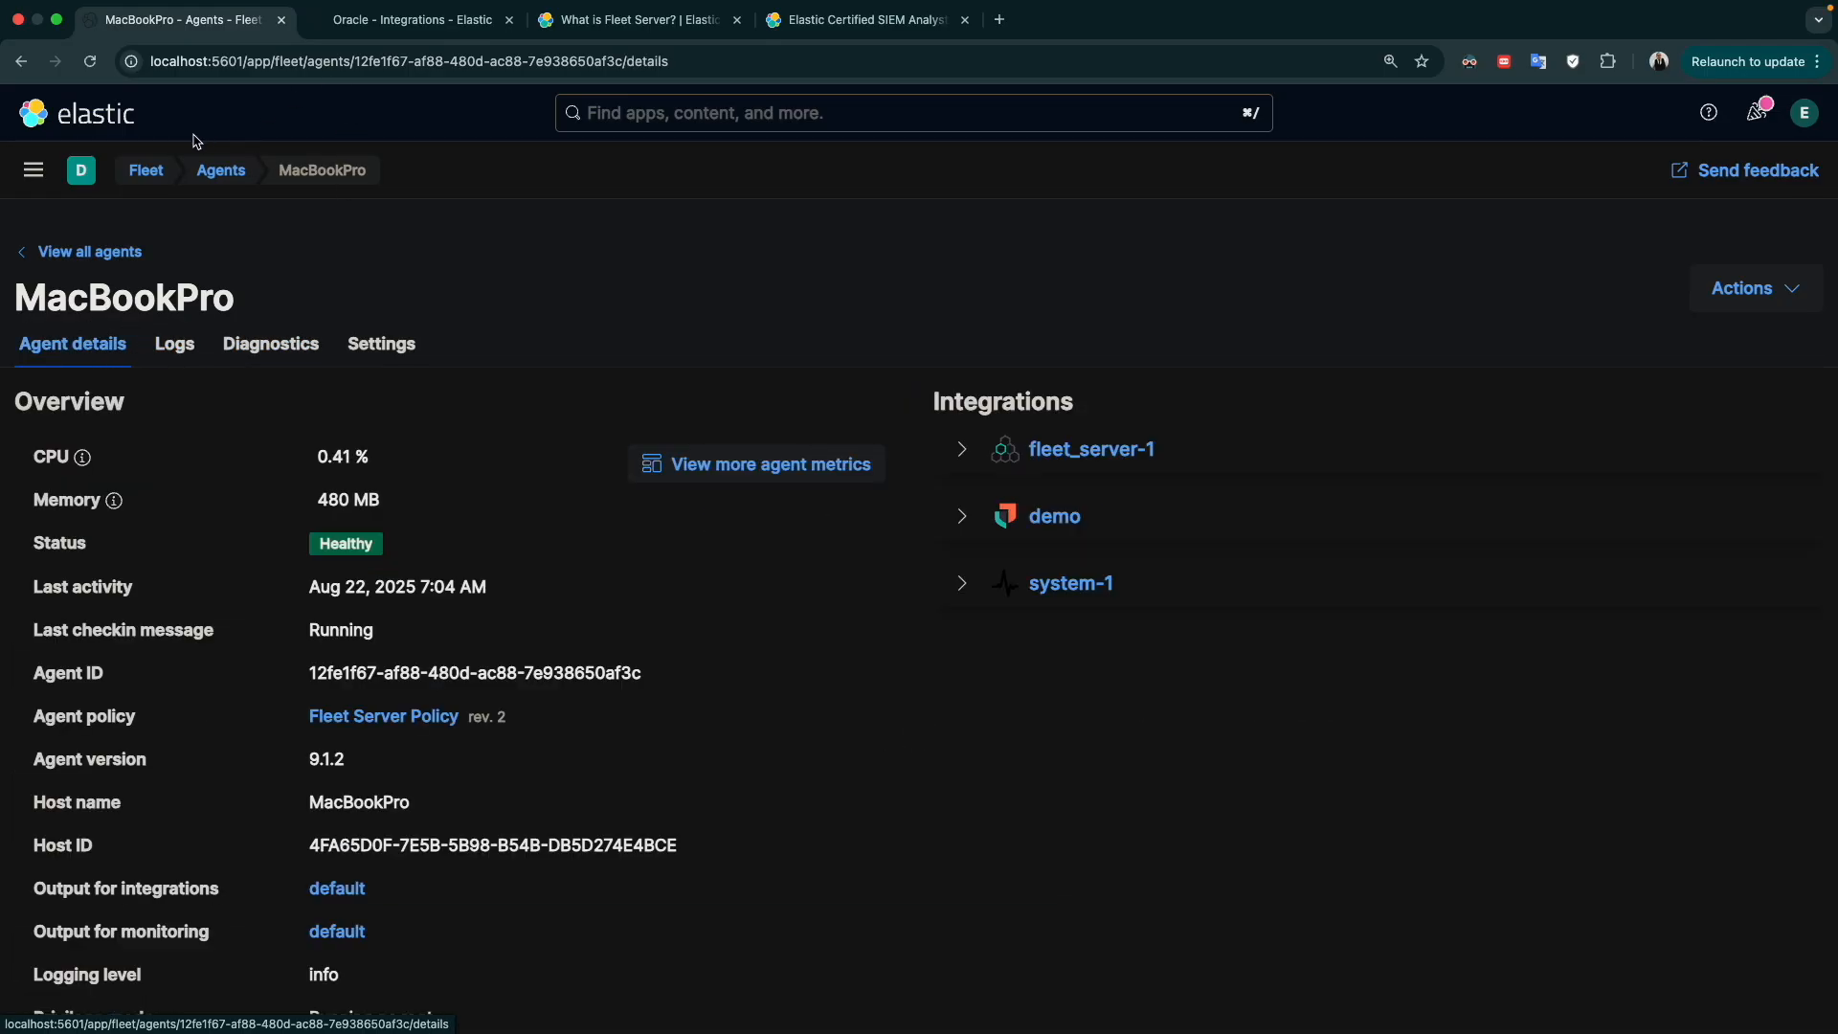
Open Discover and switch the data view to logs-*
click(36, 173)
click(56, 462)
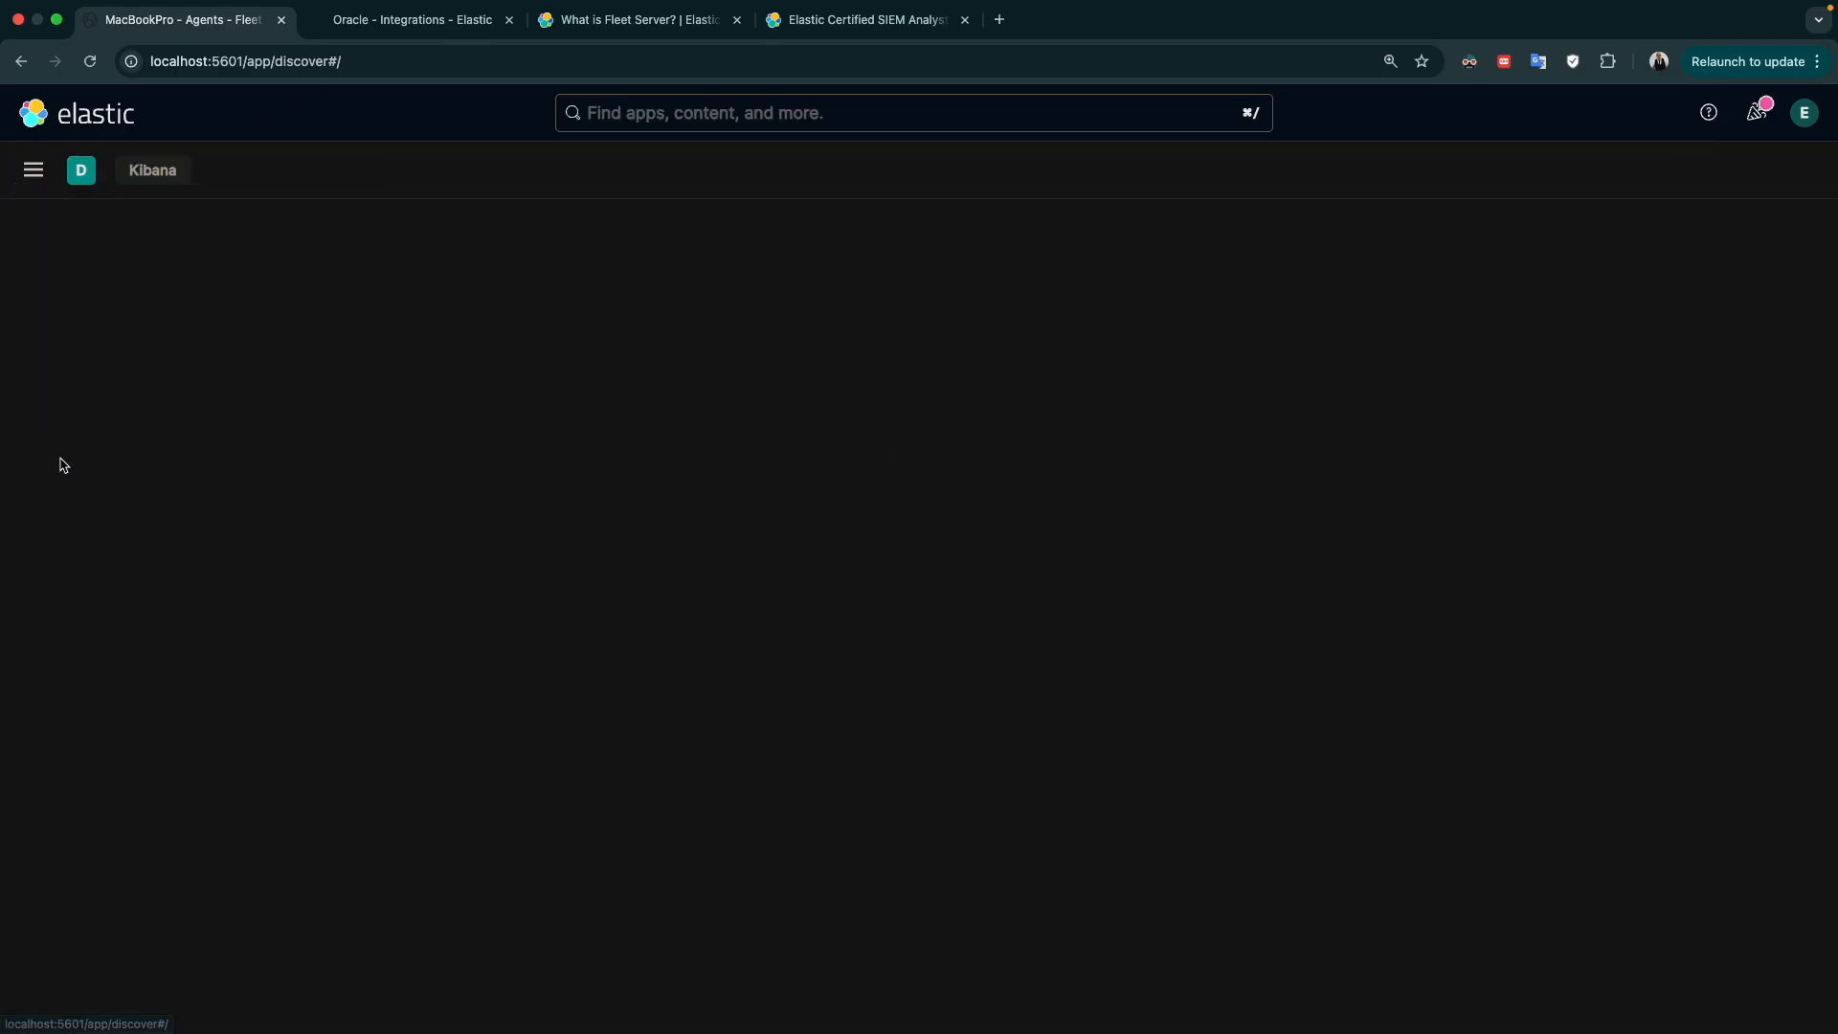
click(276, 245)
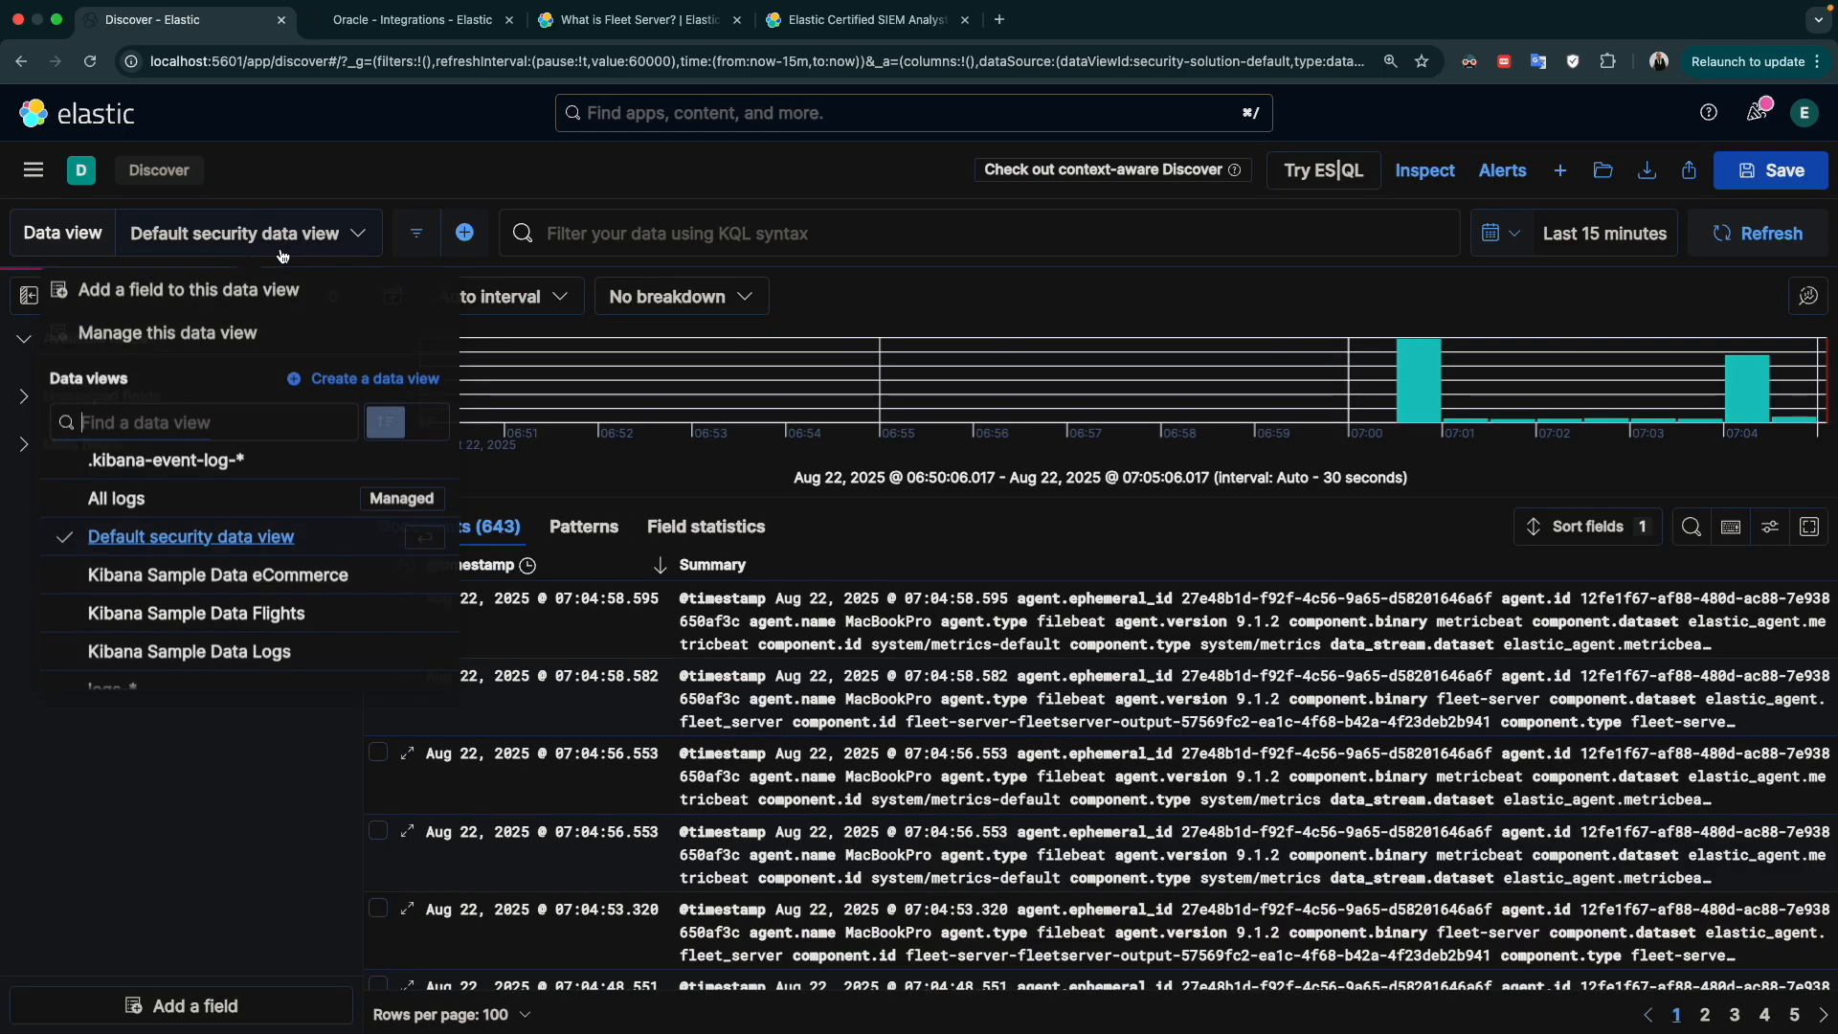
scroll(221, 541, down, 2)
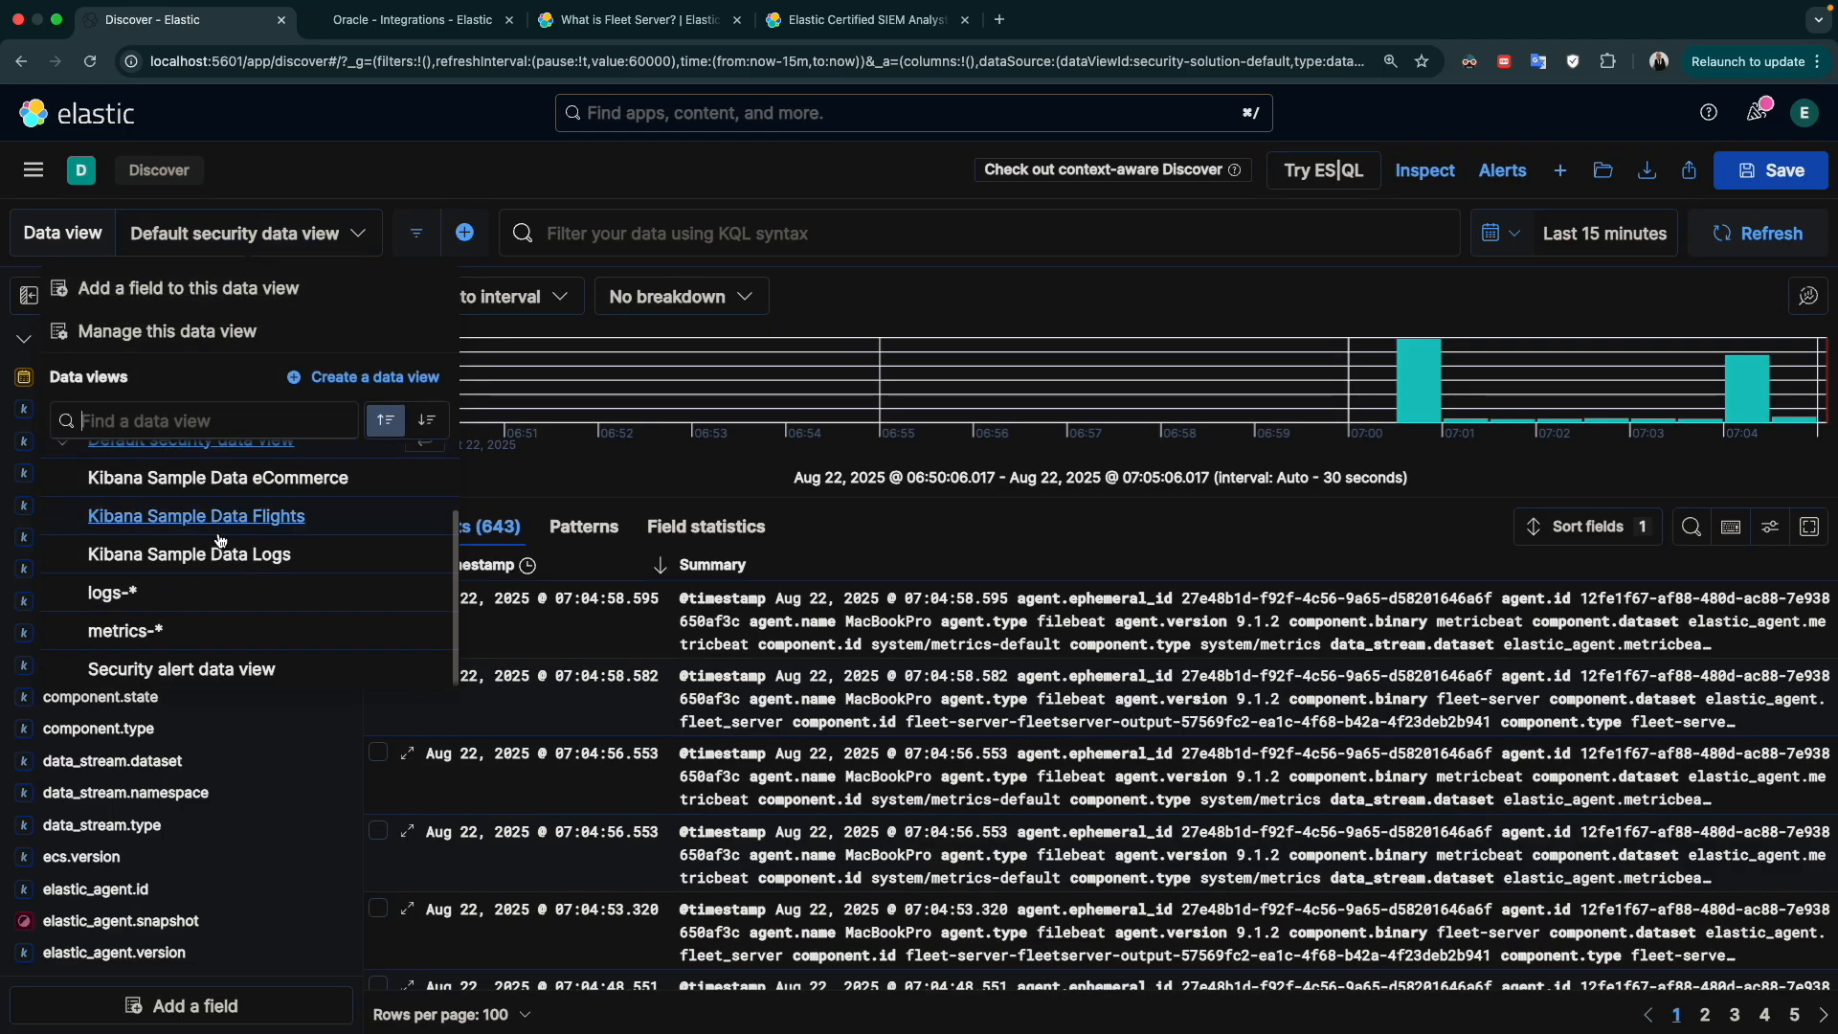
click(124, 574)
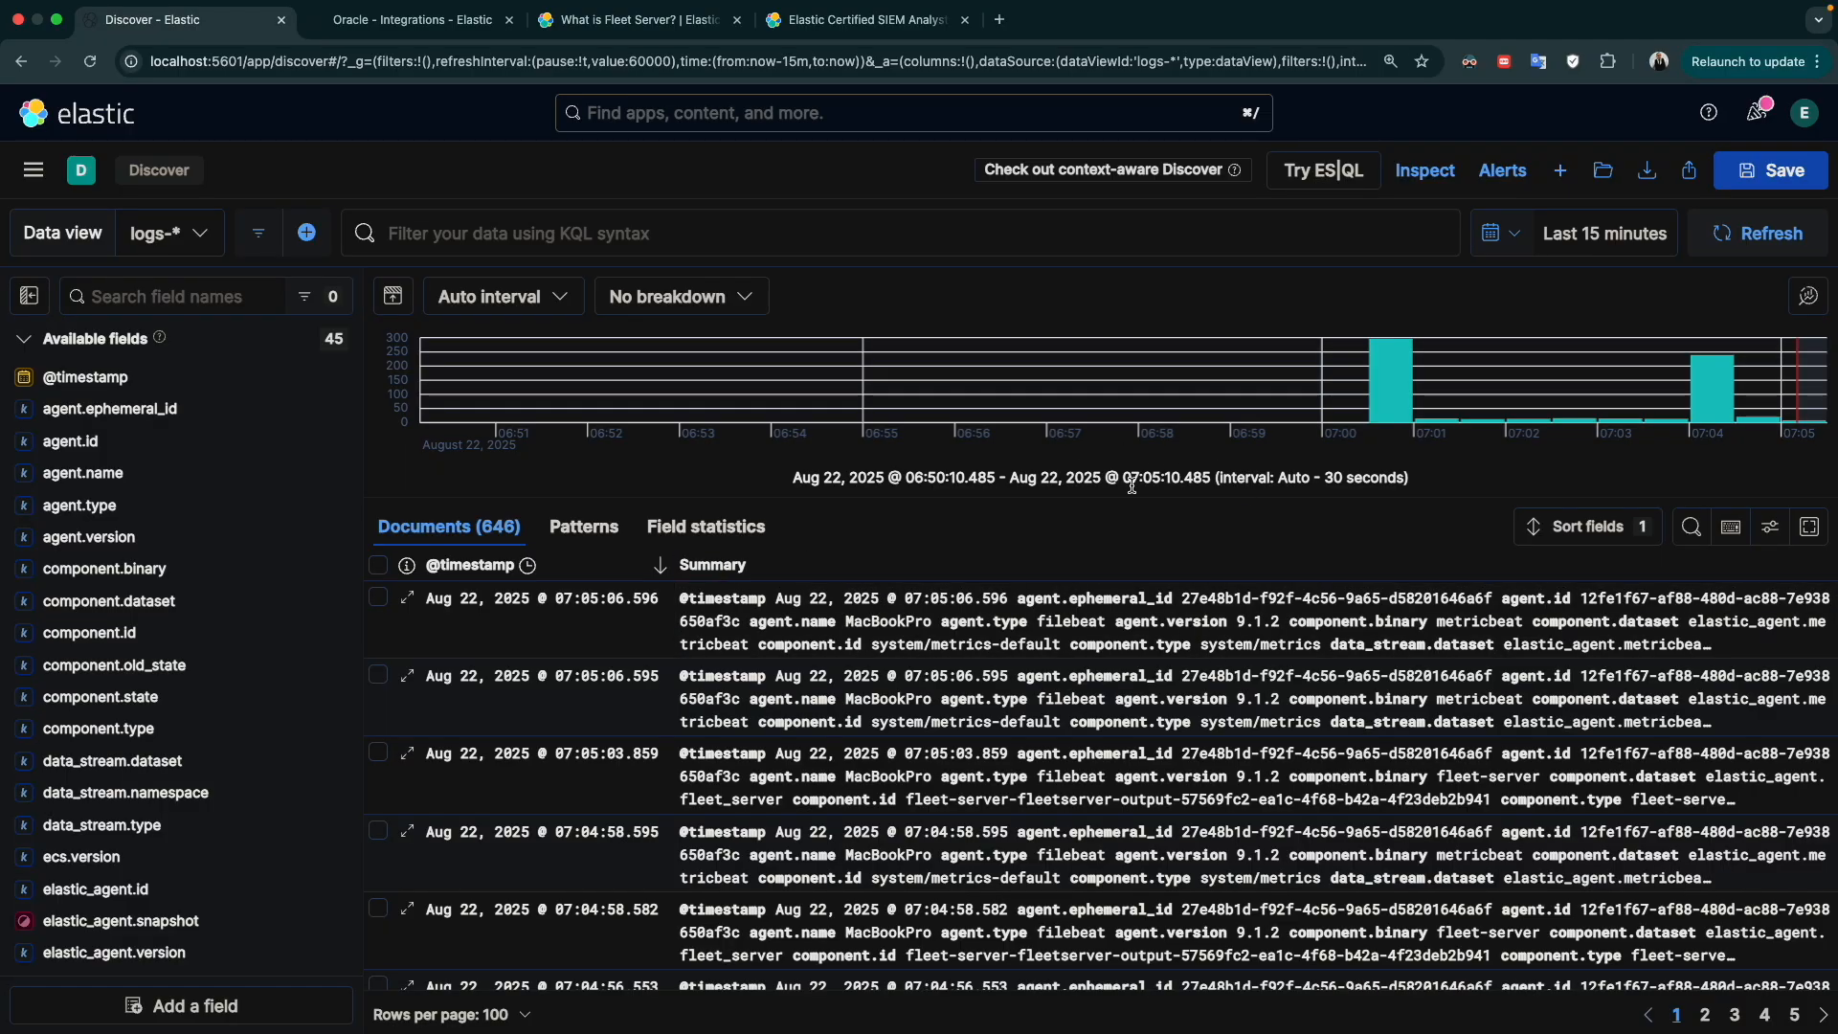
Open the Dashboards page and switch to the browser tab with the Oracle integration overview
click(37, 174)
click(84, 500)
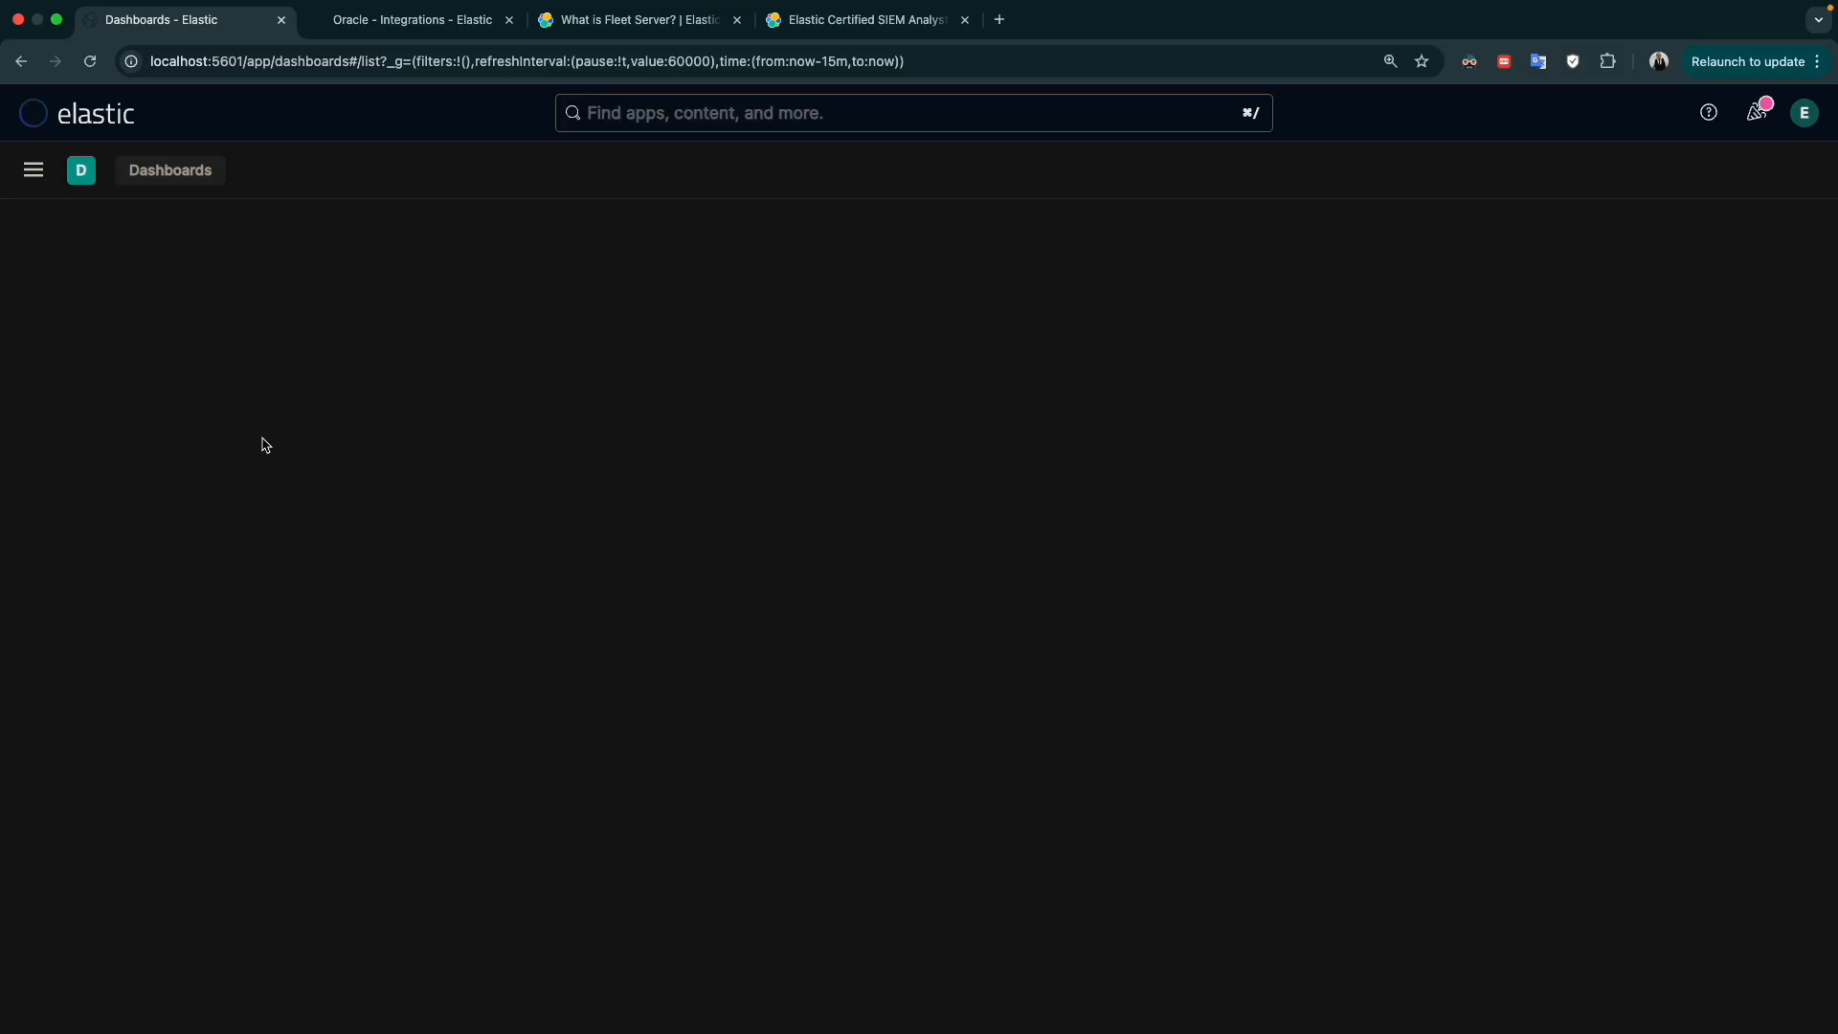
click(440, 21)
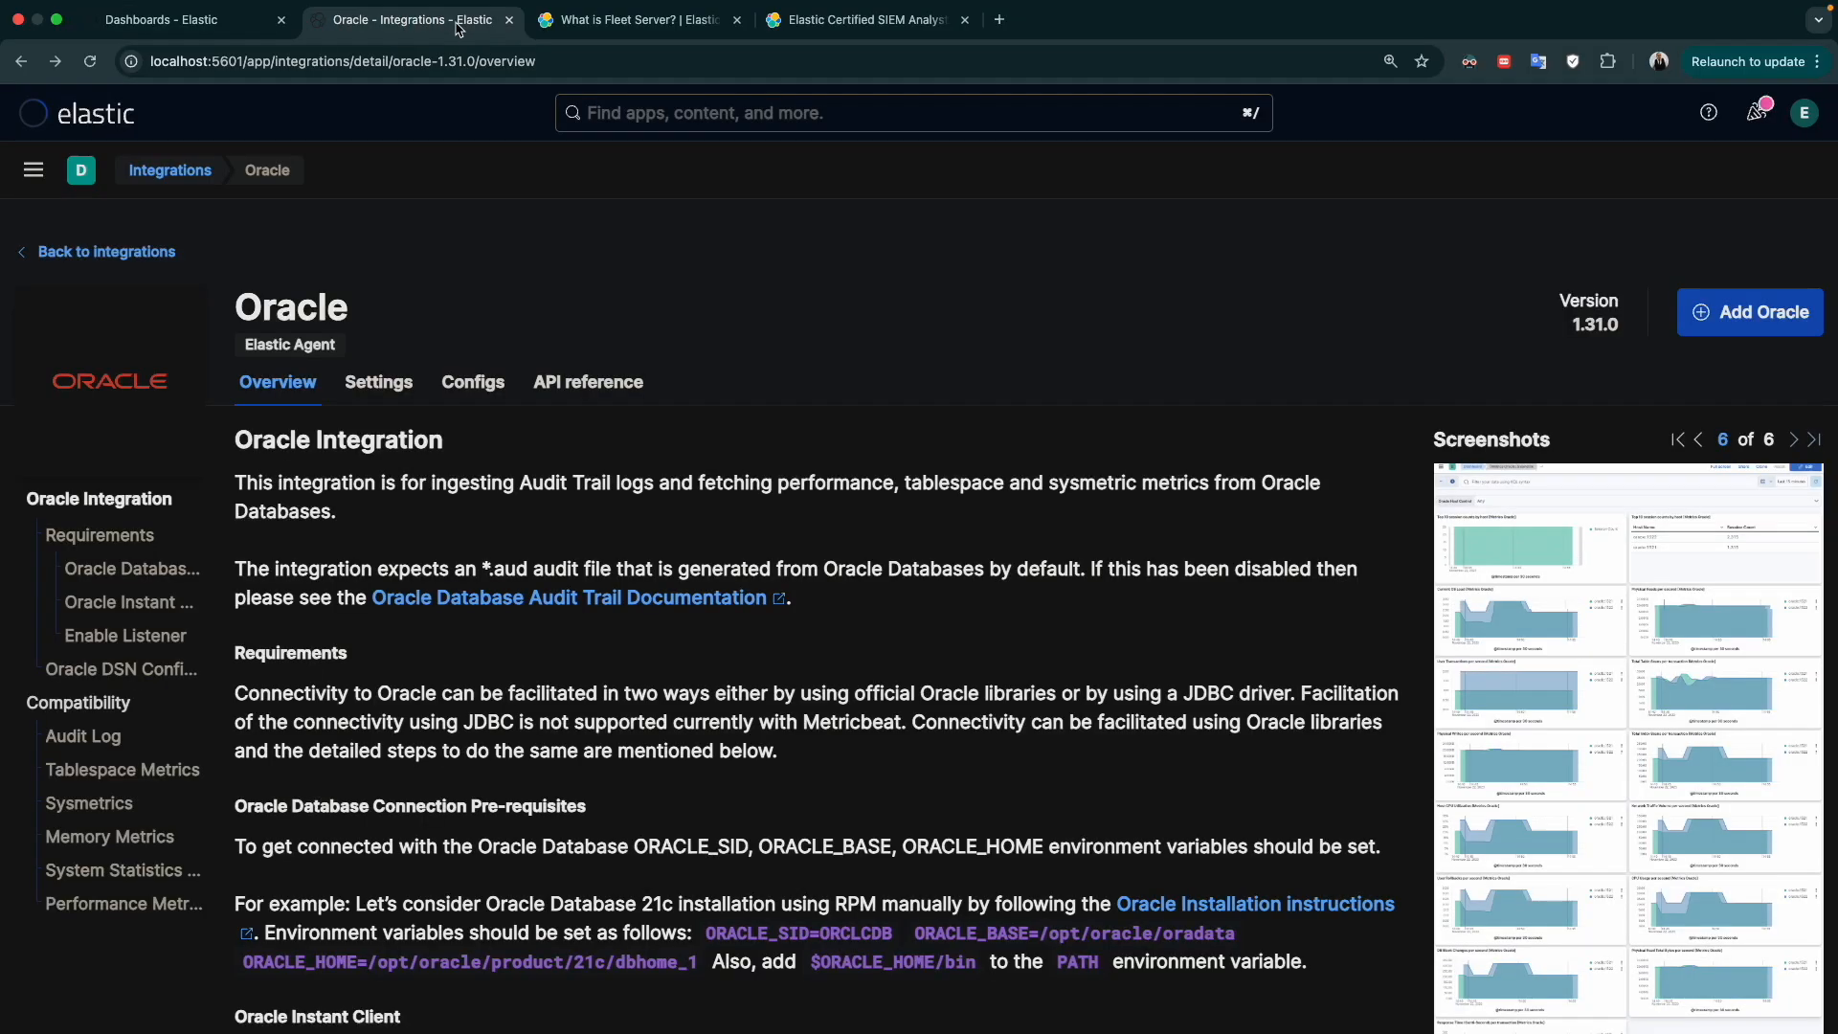
Close the Oracle integration browser tab, return to the Elastic Dashboards tab and open Discover
click(508, 20)
click(414, 19)
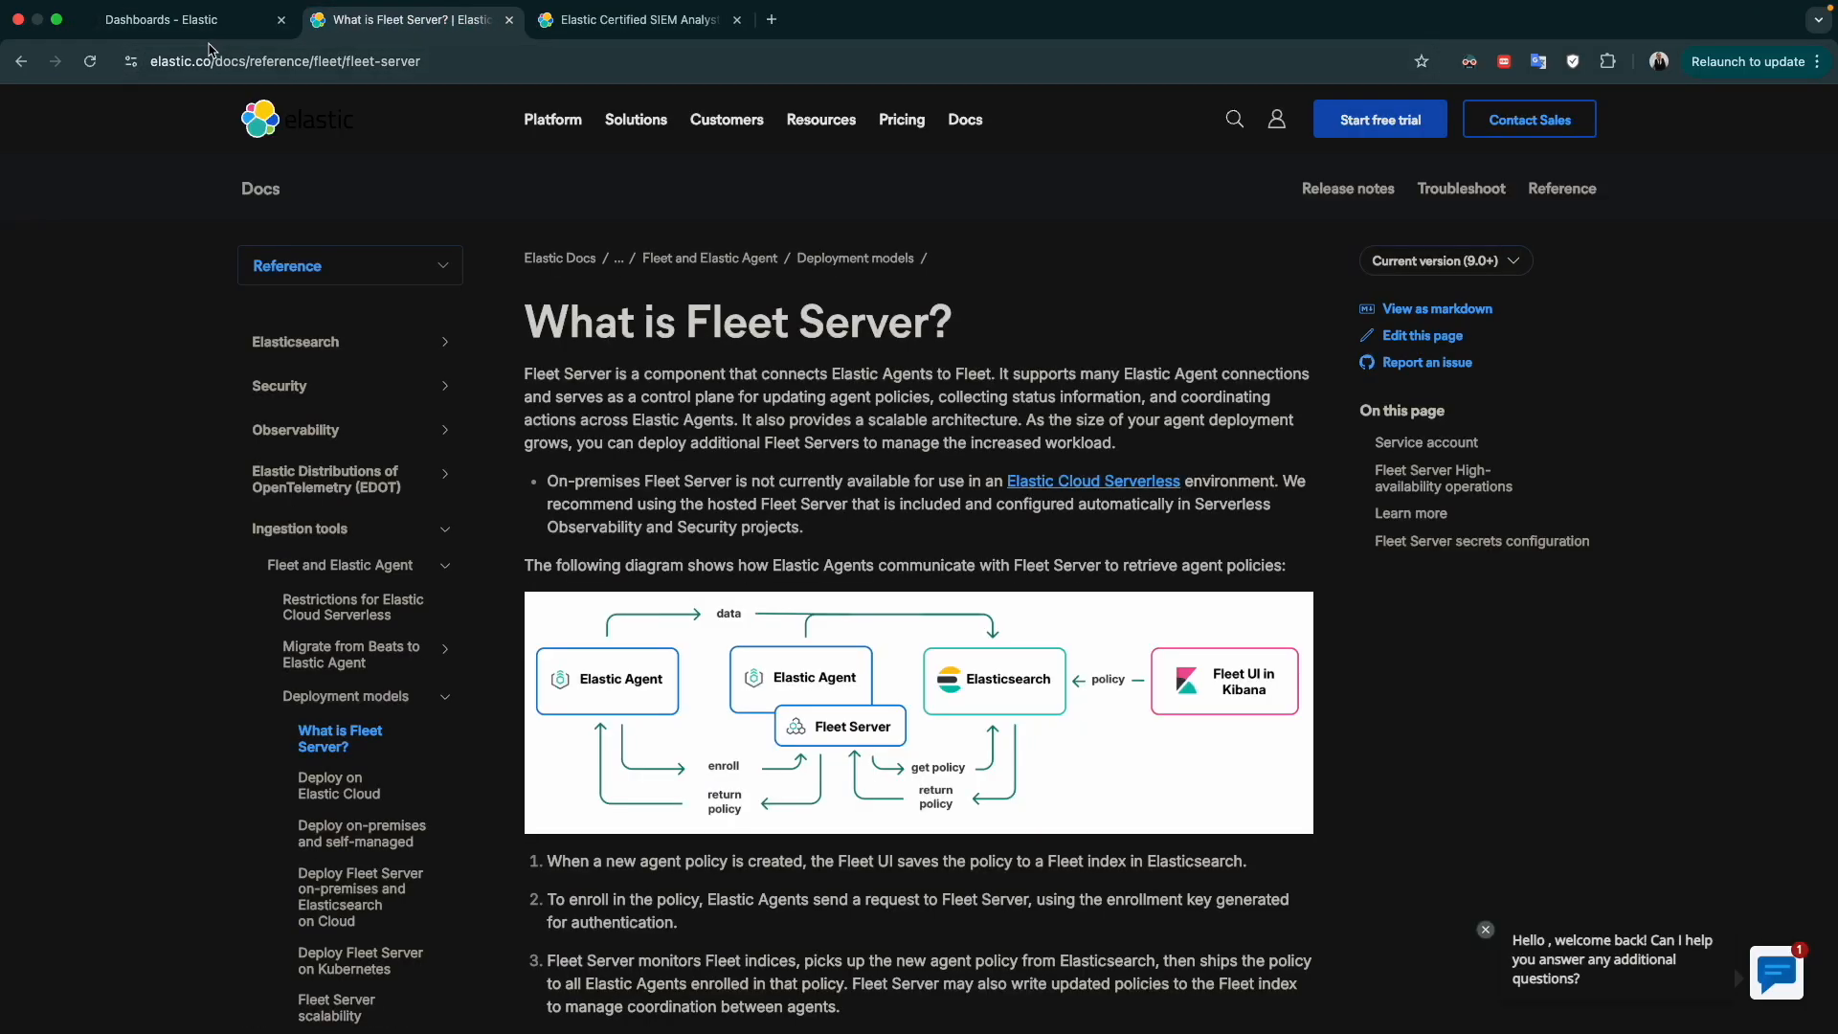
click(212, 29)
click(33, 169)
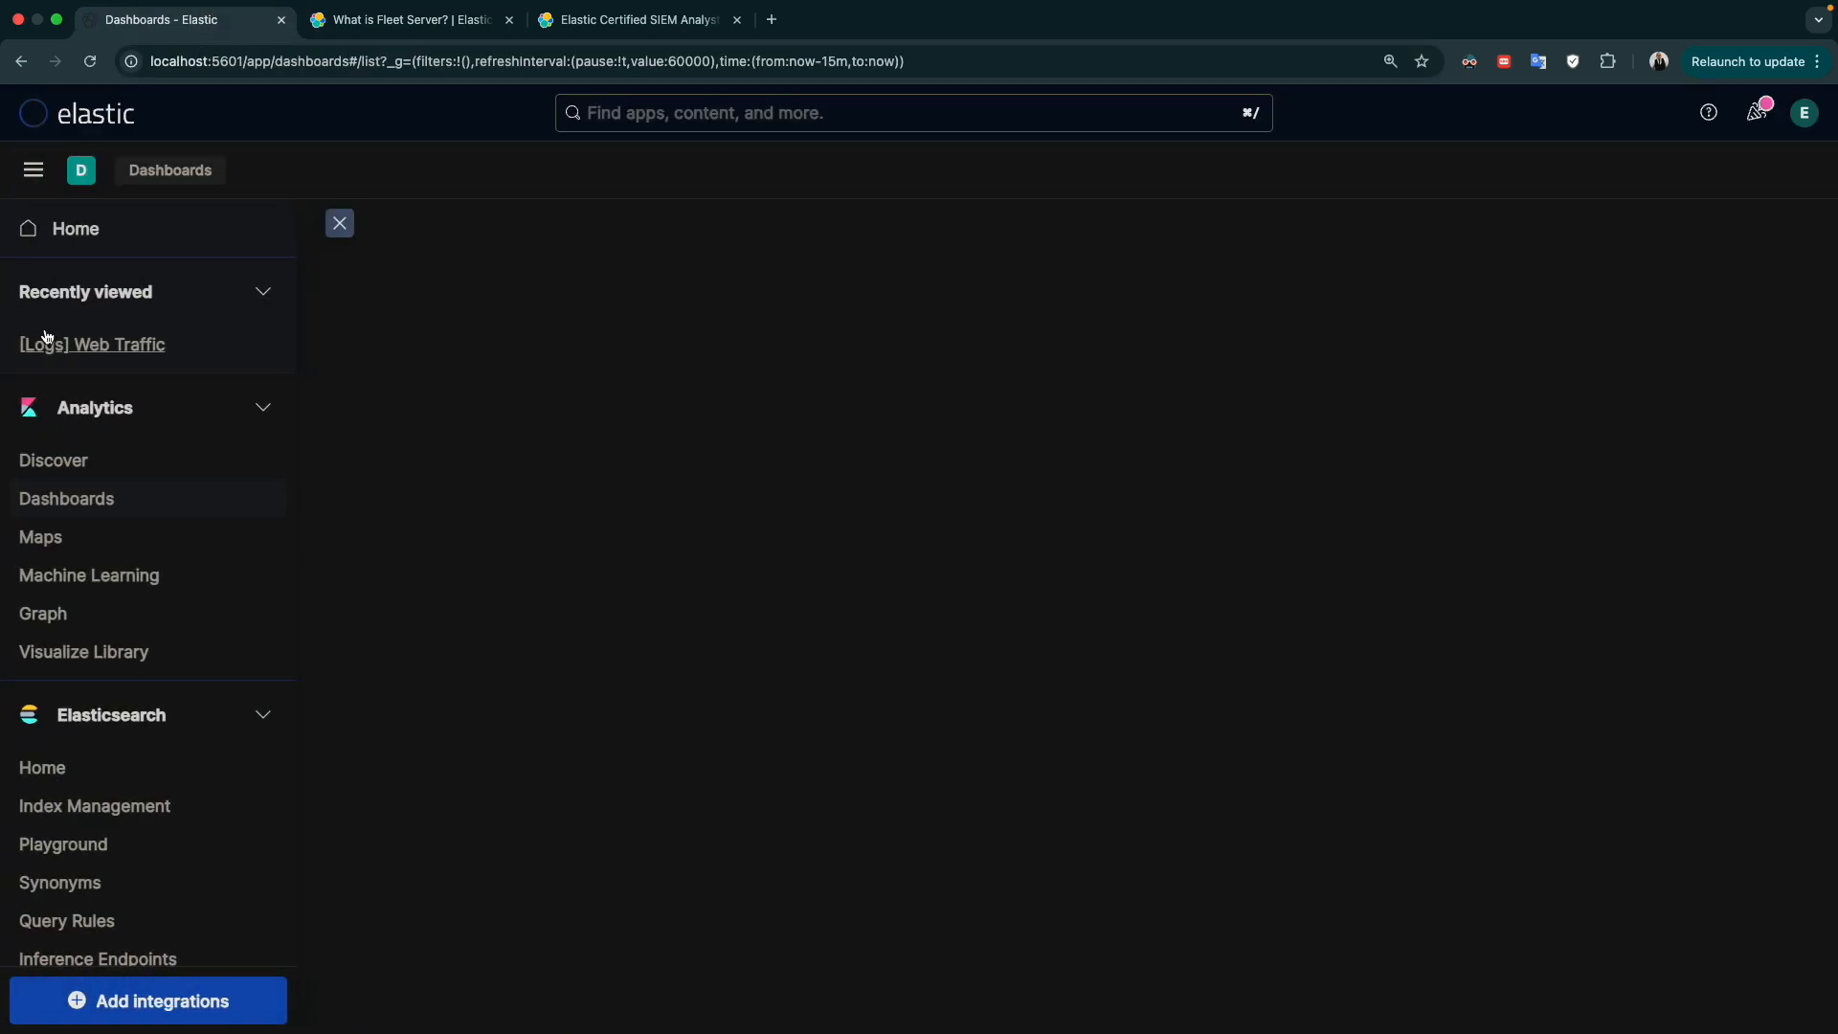
click(76, 459)
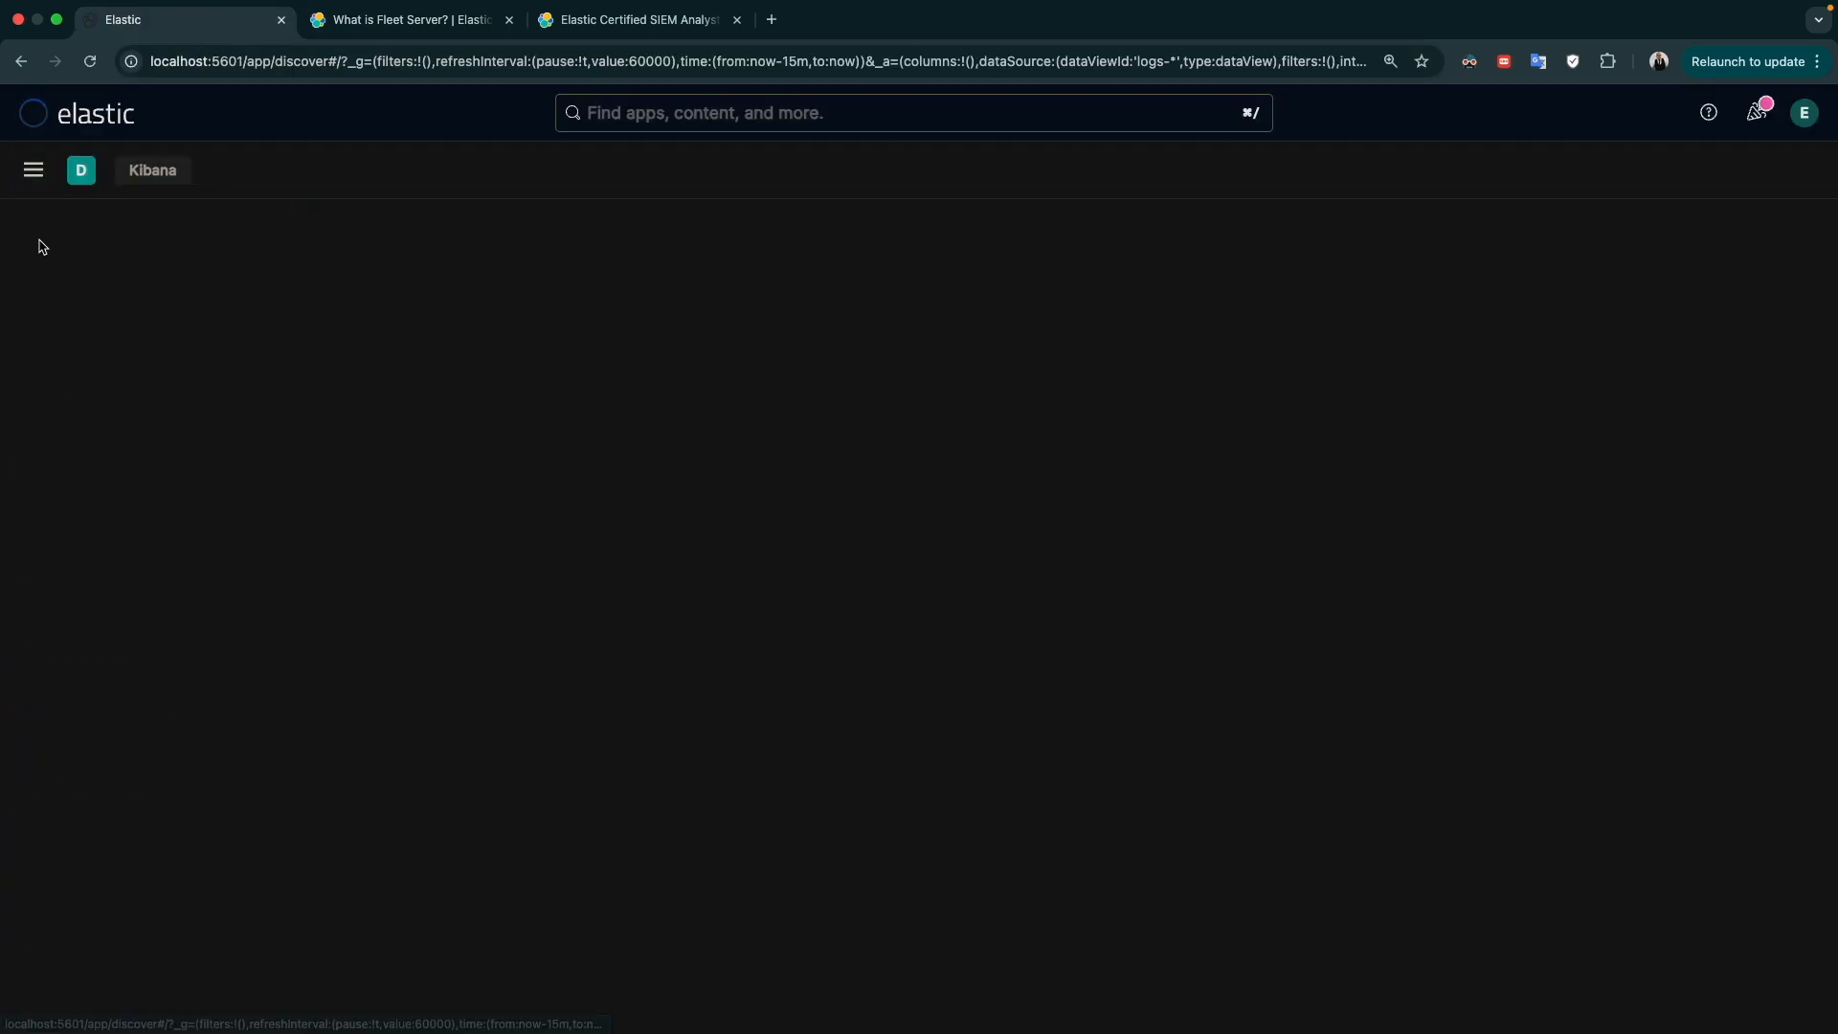
Switch to Terminal to check the running Kibana server's log output, and return to the browser
key(ctrl+Left)
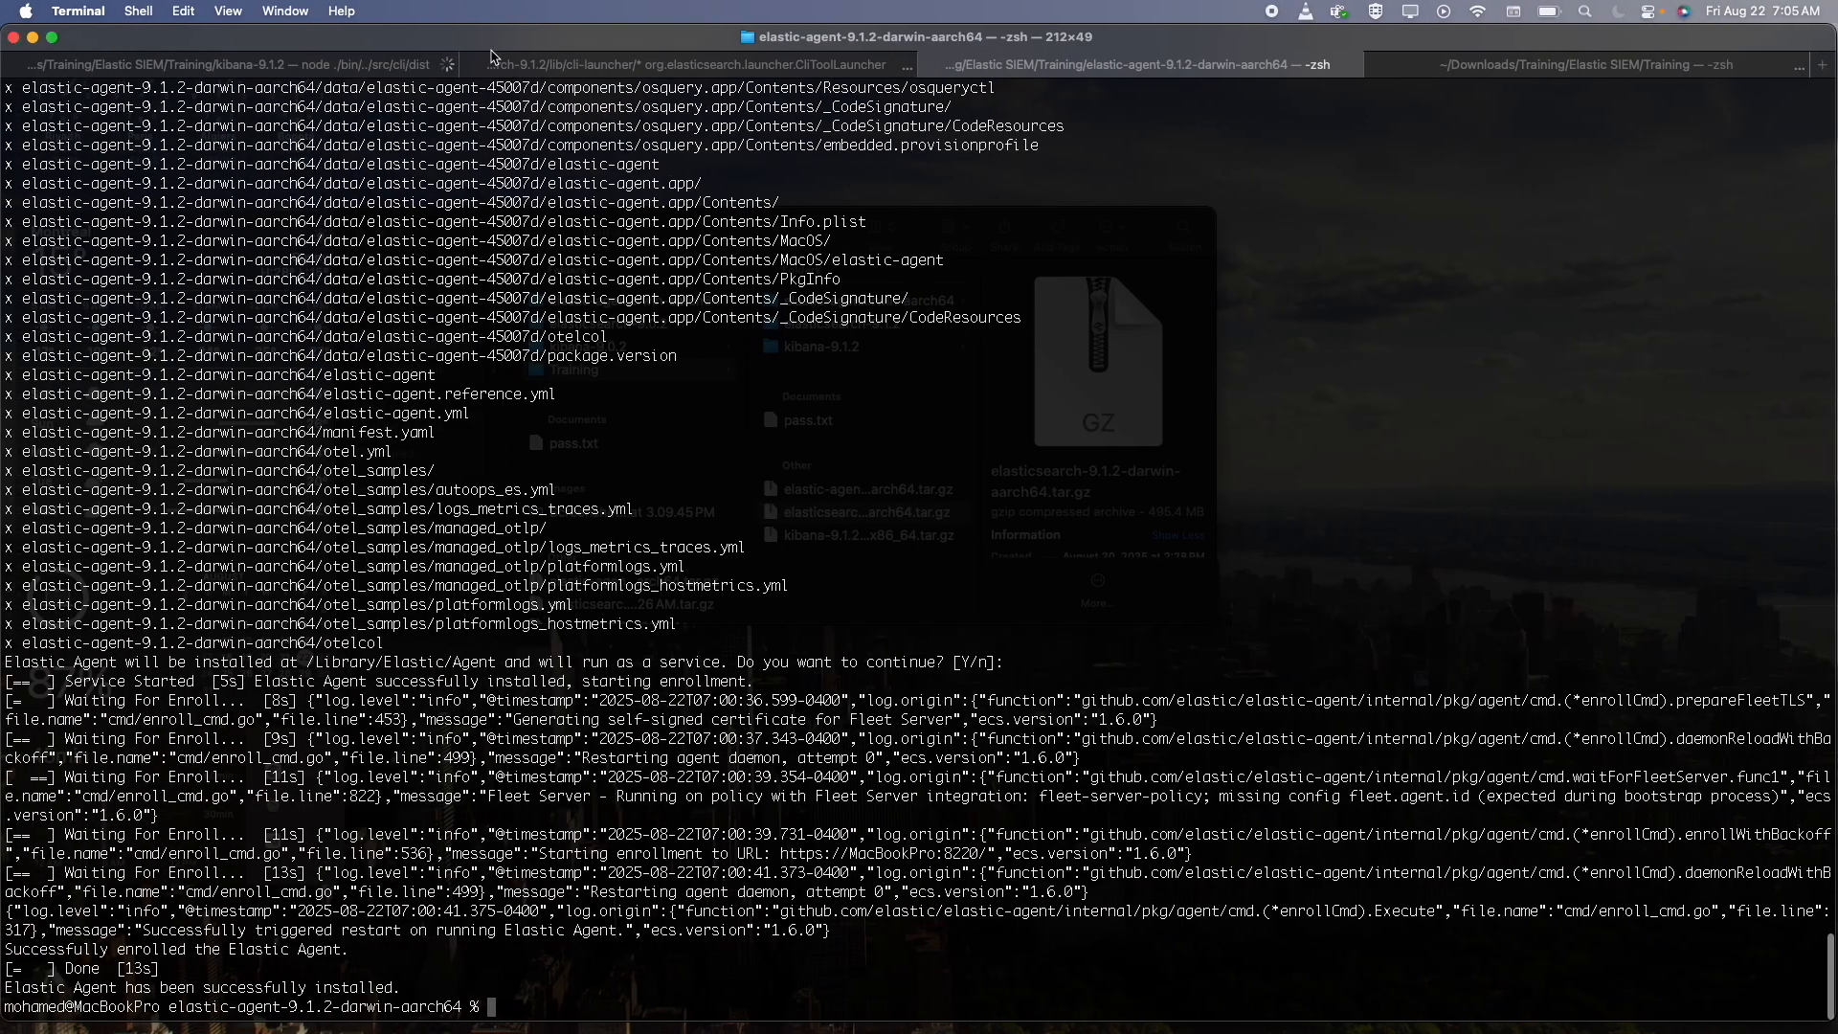
click(383, 64)
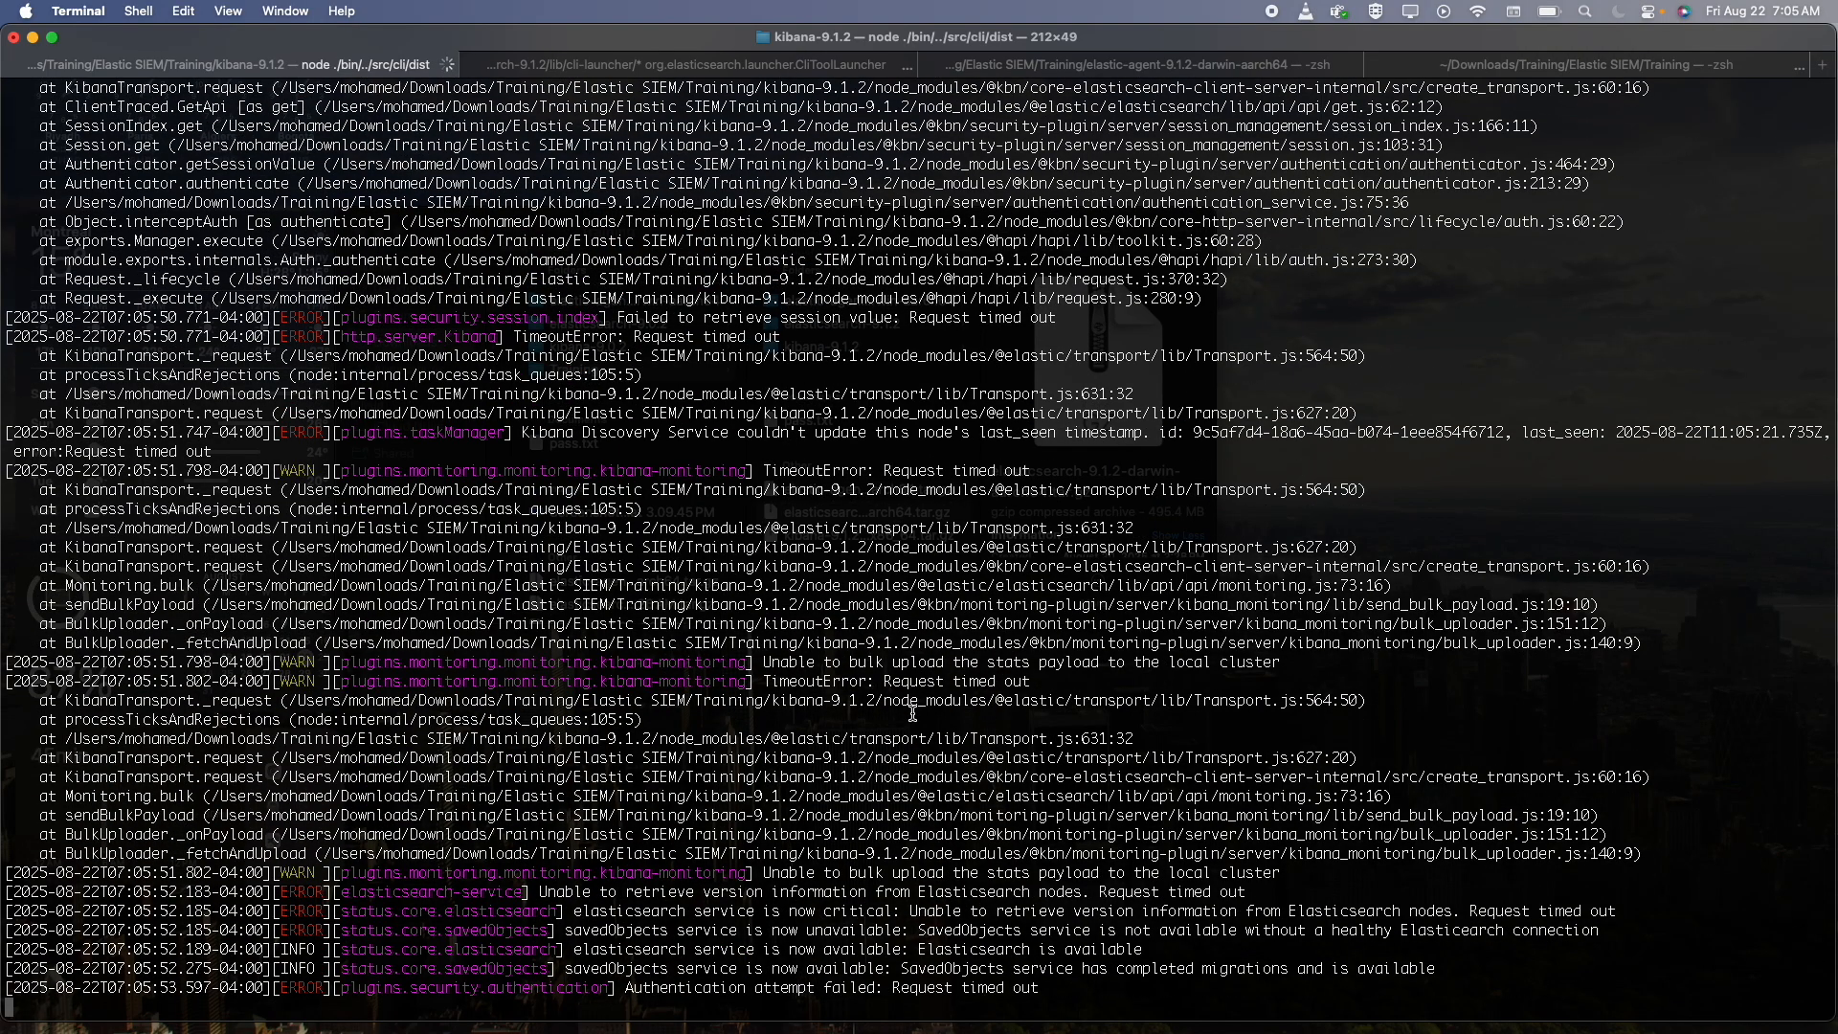
key(ctrl+Right)
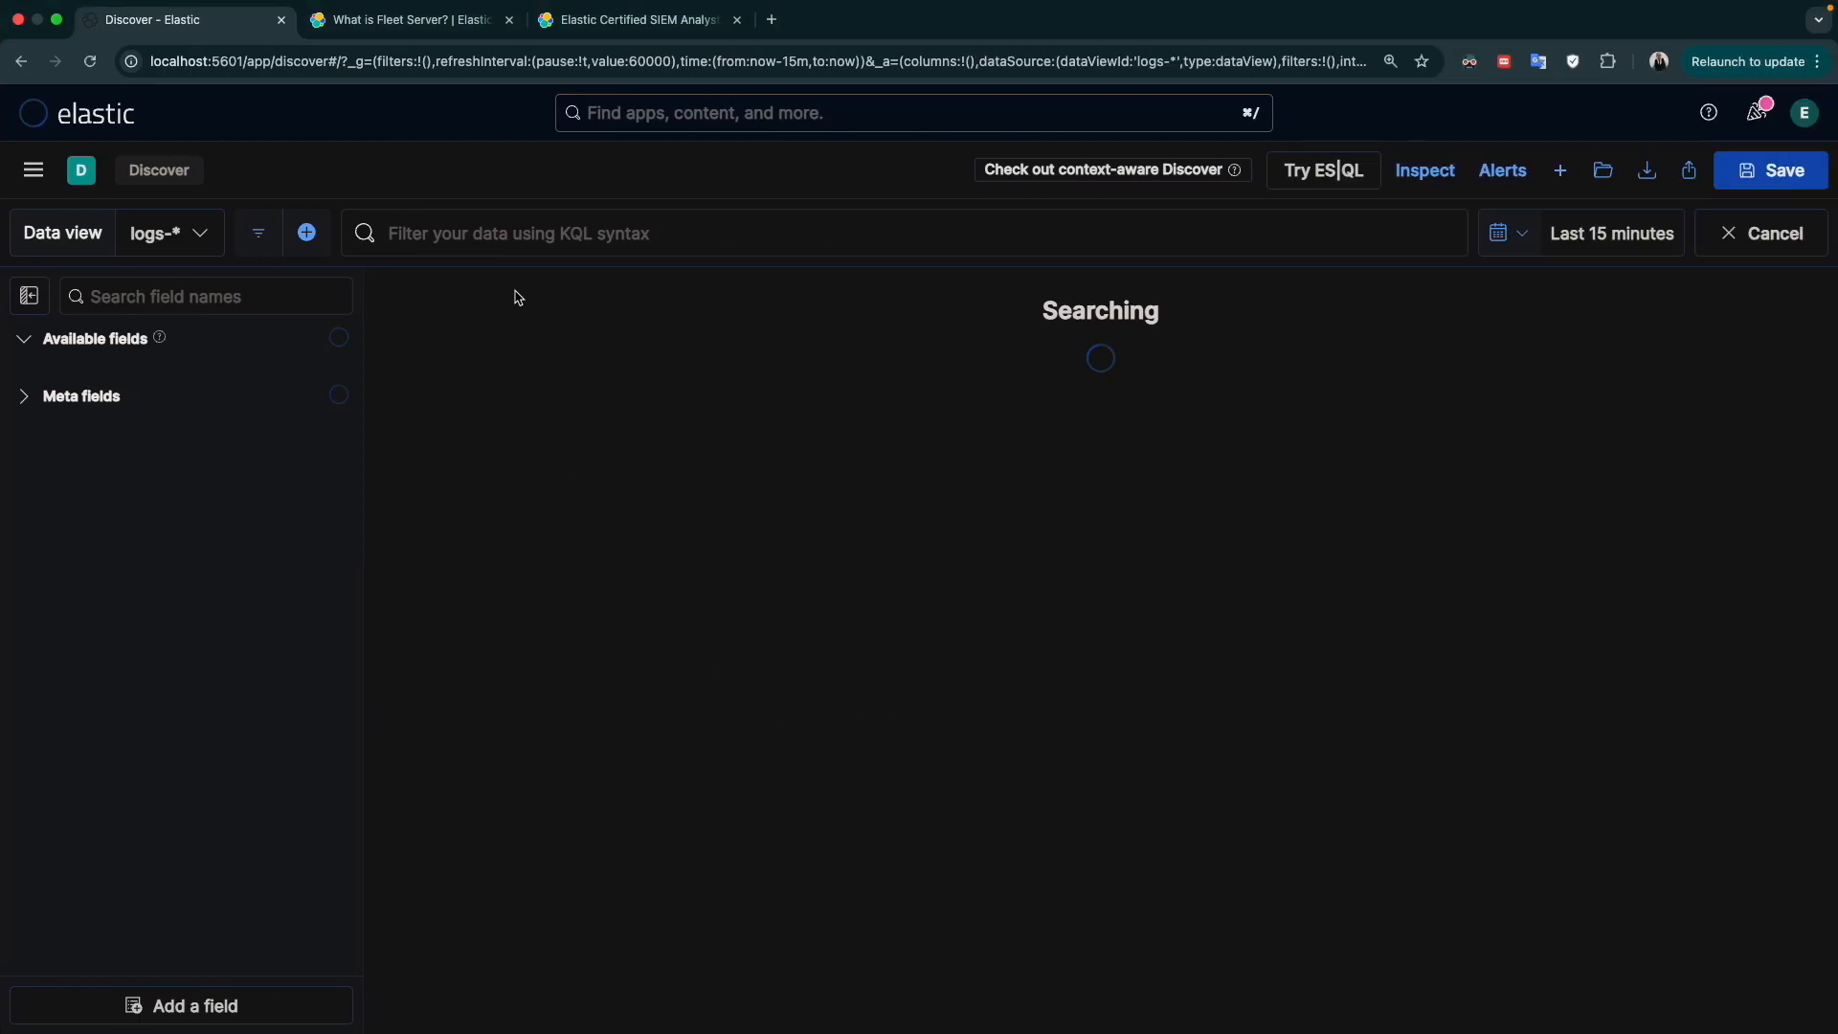
Go to the Dashboards page and log in again with the prefilled elastic account credentials
click(34, 169)
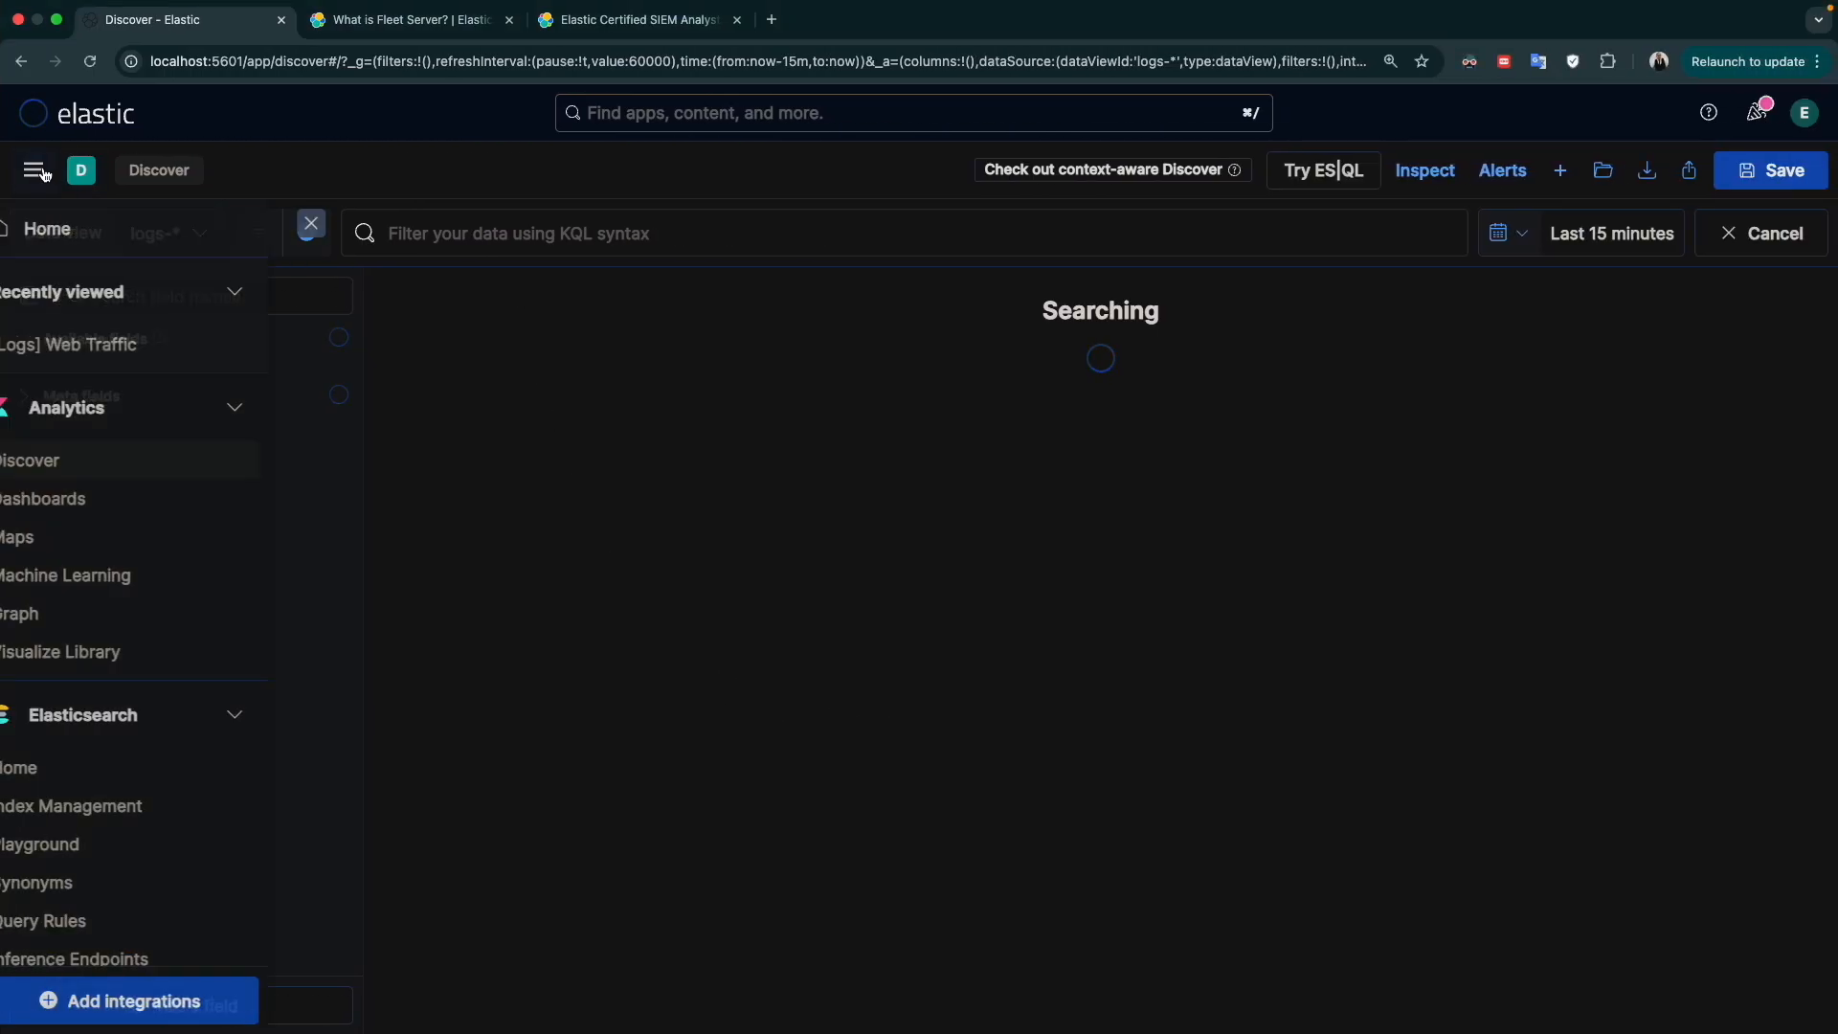
click(88, 505)
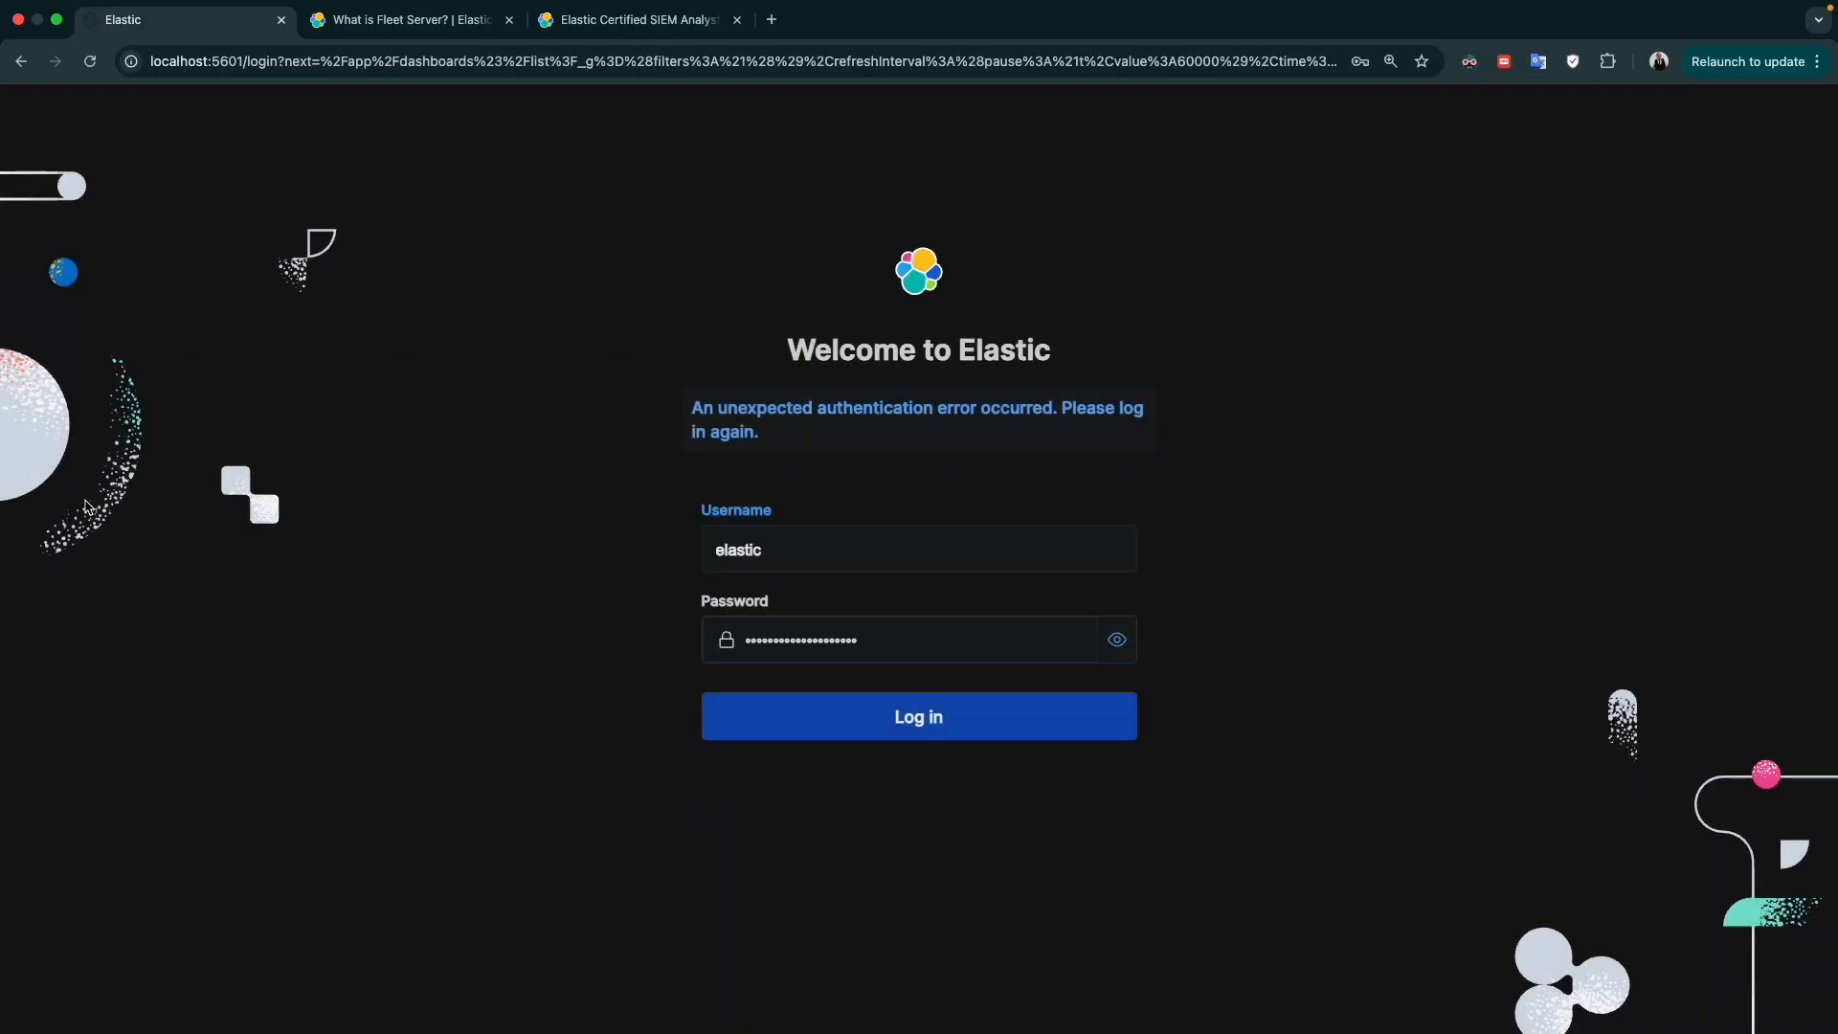
click(939, 714)
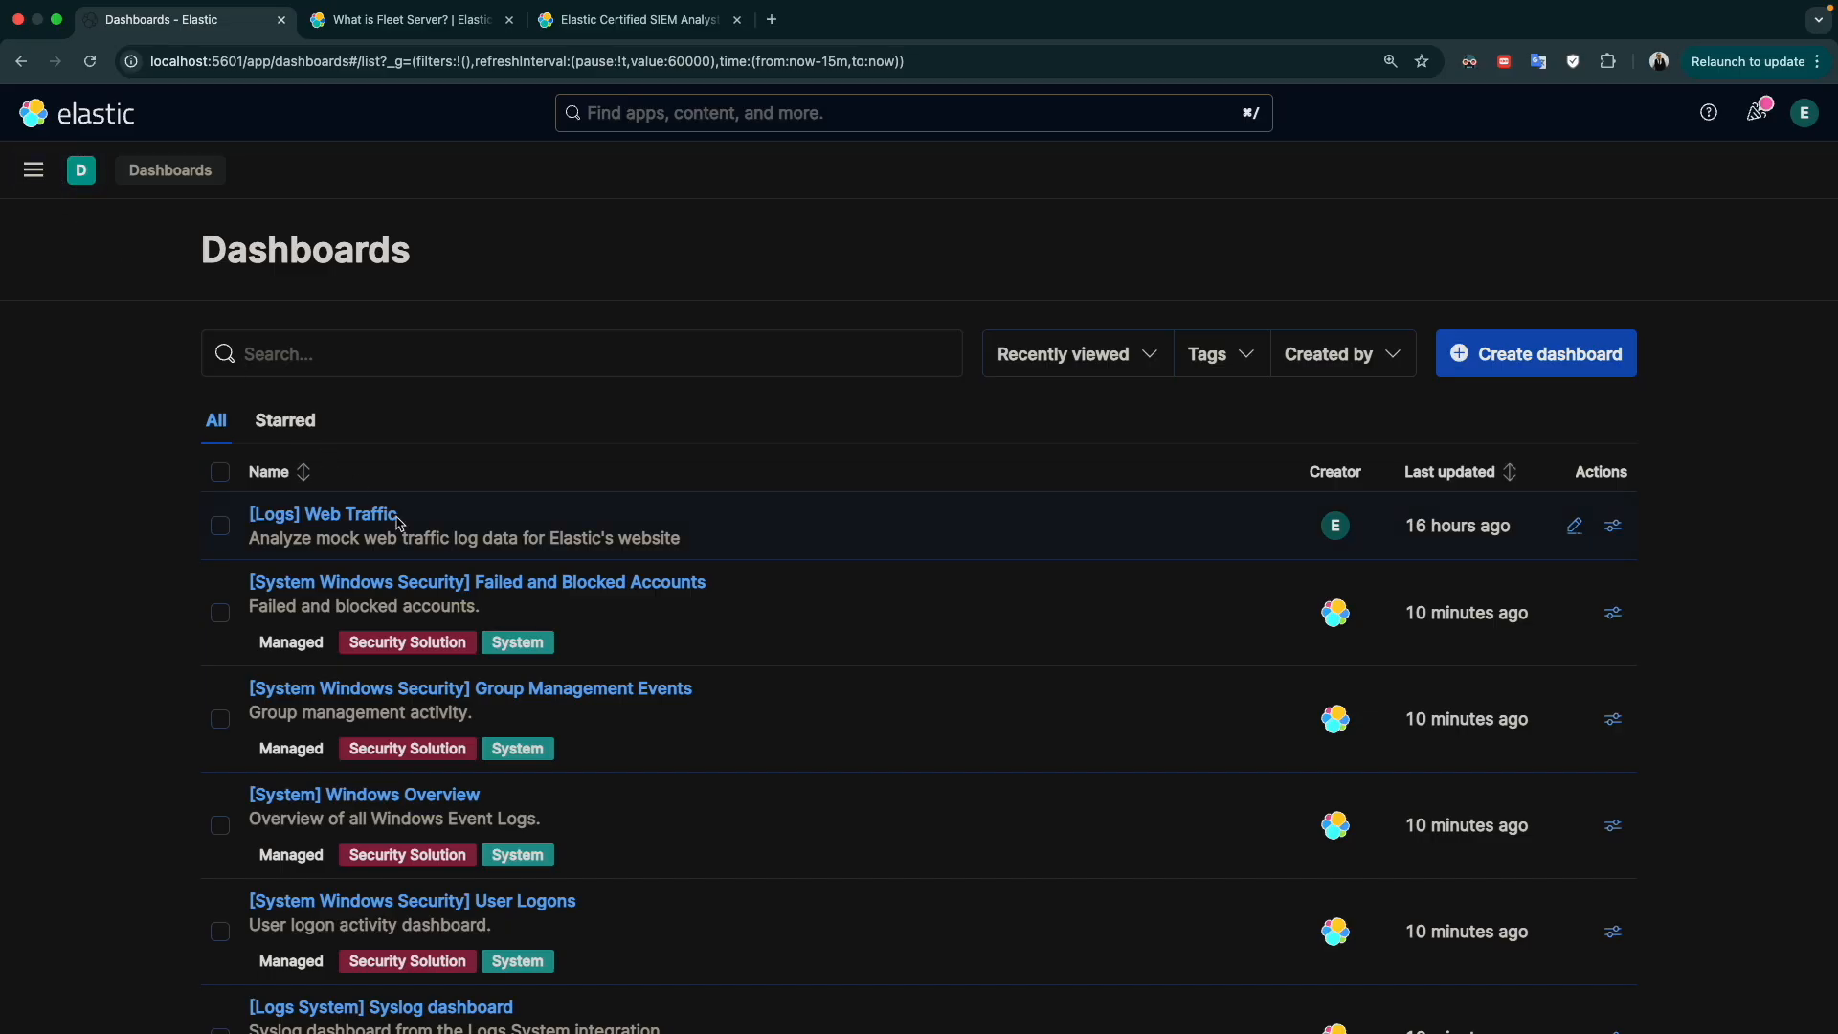
Look through the [System Windows Security] Failed and Blocked Accounts dashboard and return to the dashboards list
click(293, 590)
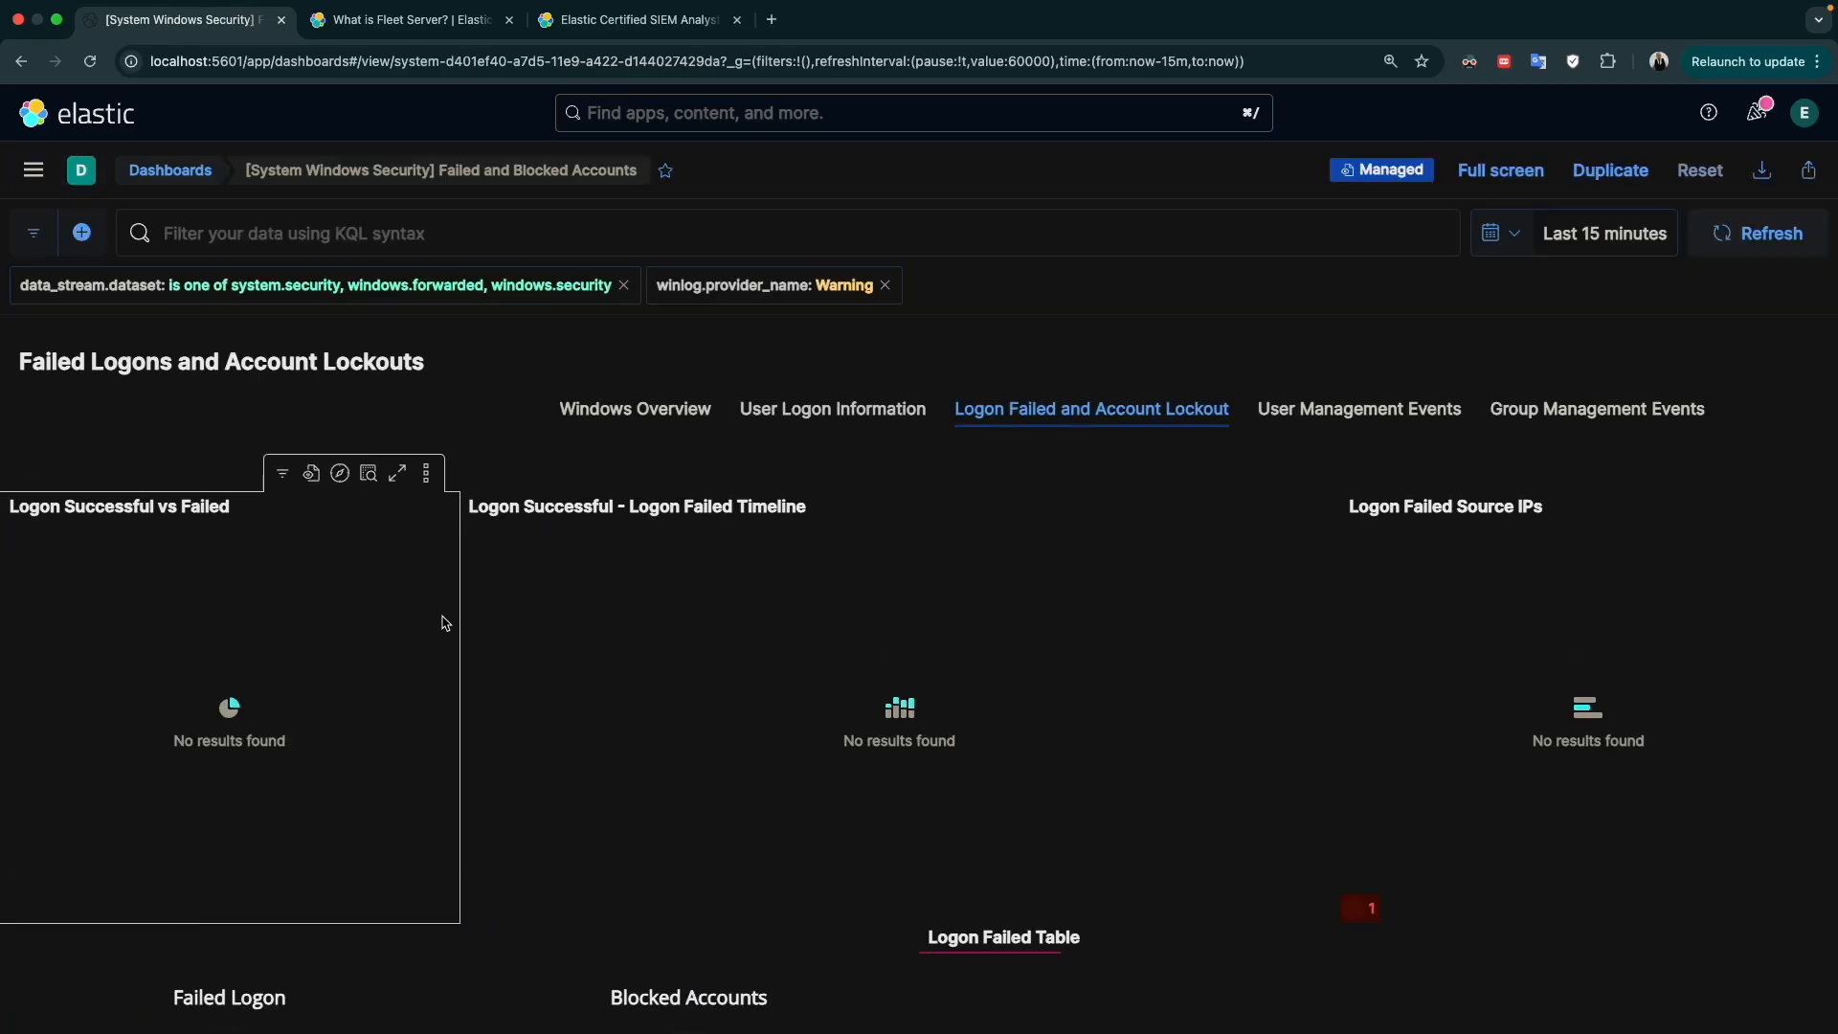
scroll(706, 664, down, 5)
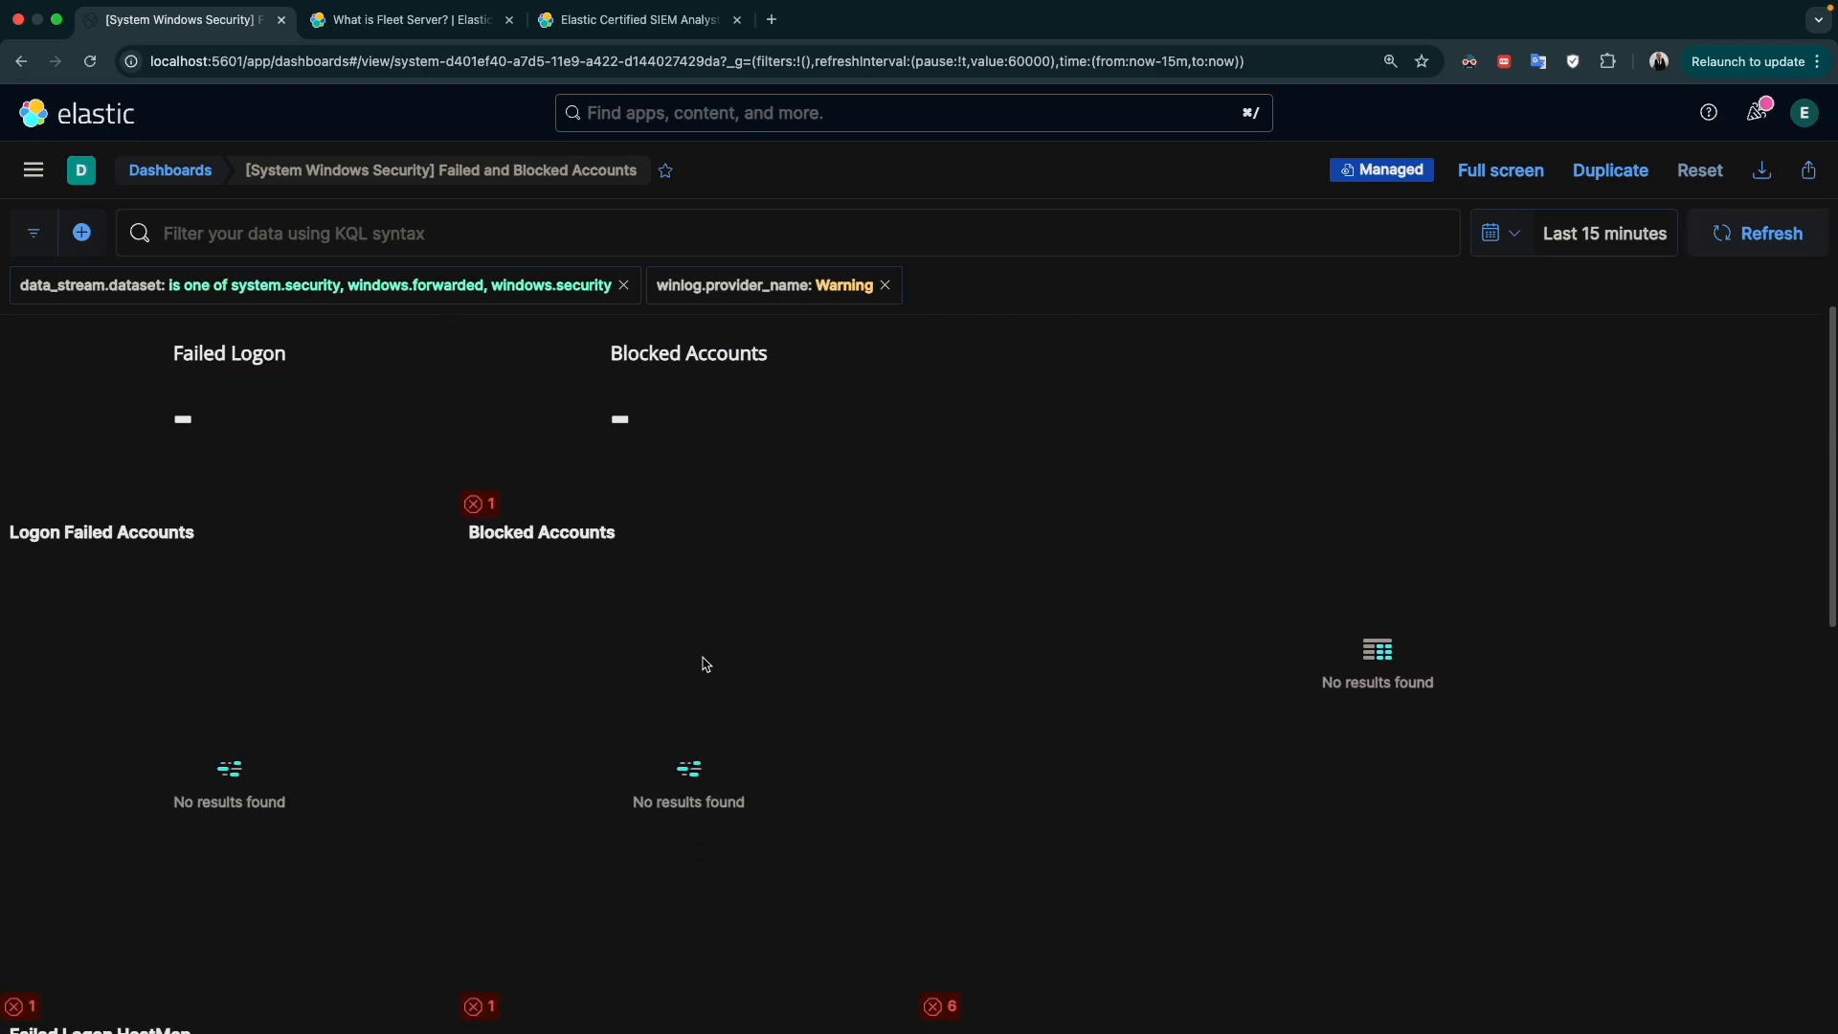
scroll(702, 660, left, 5)
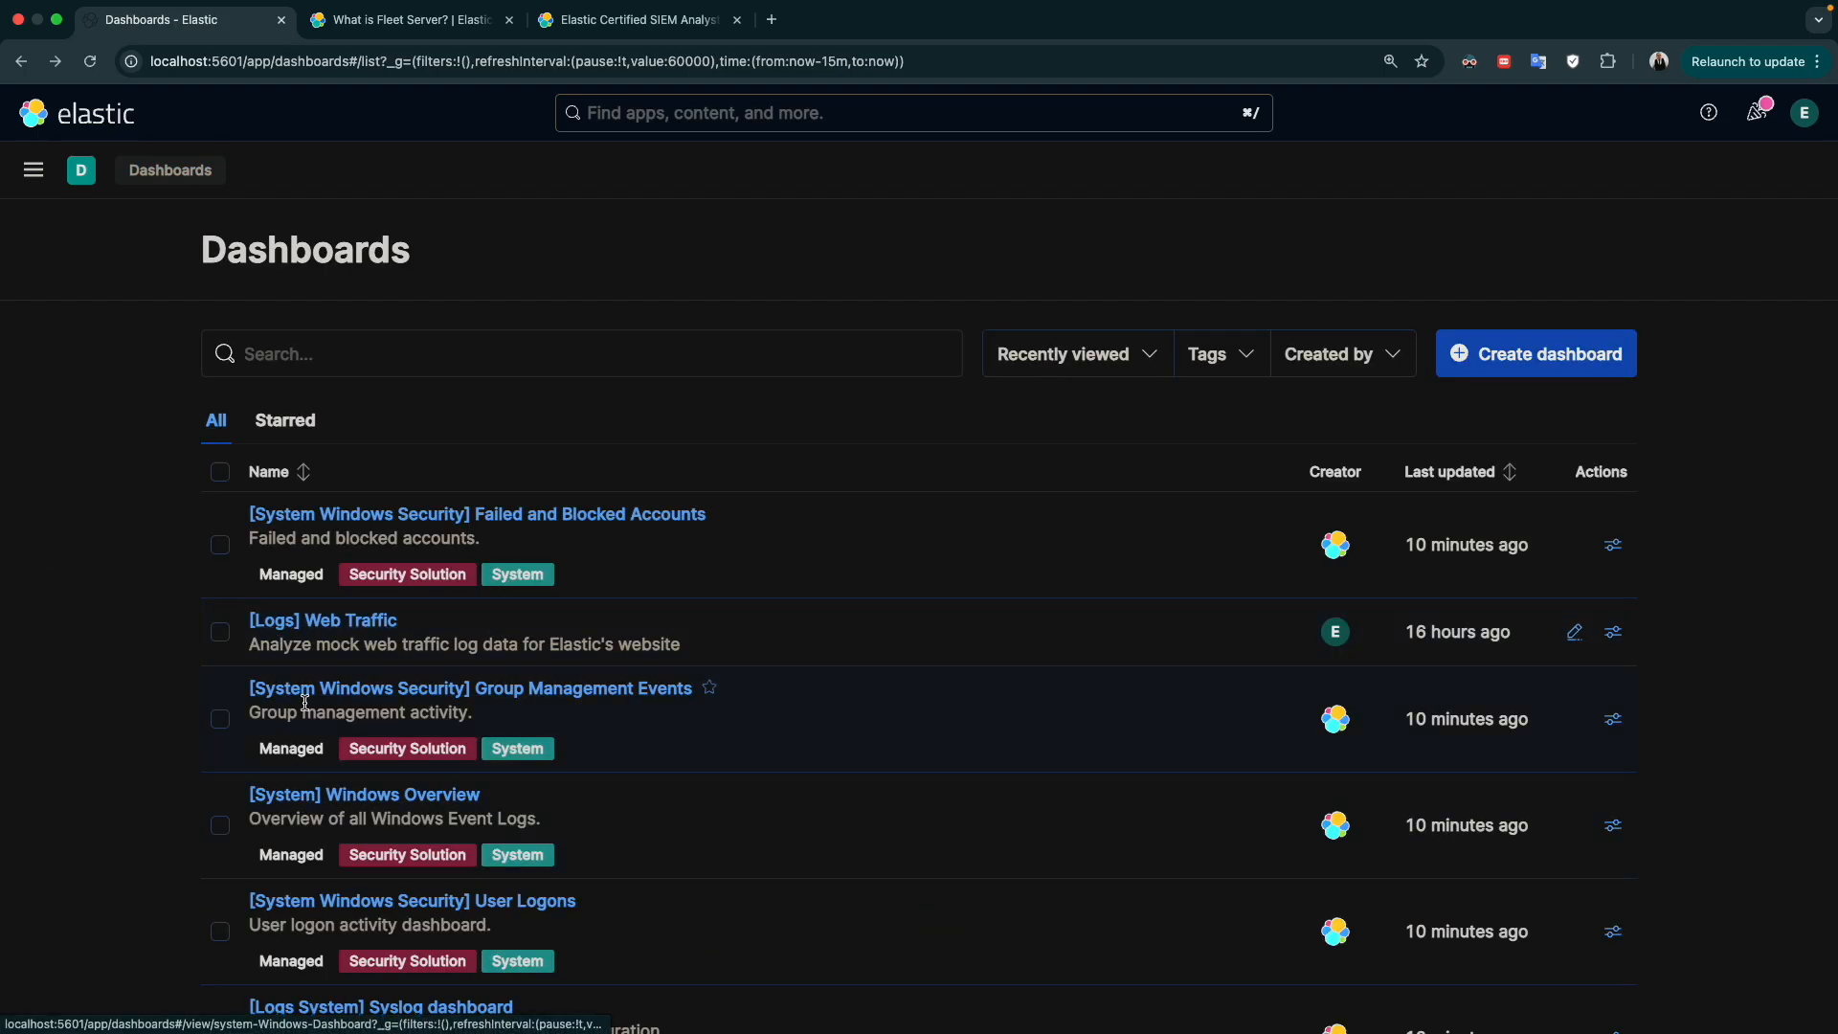
Look through the available dashboards, search the list for "mac" and clear the search
scroll(317, 781, down, 1)
scroll(317, 781, down, 3)
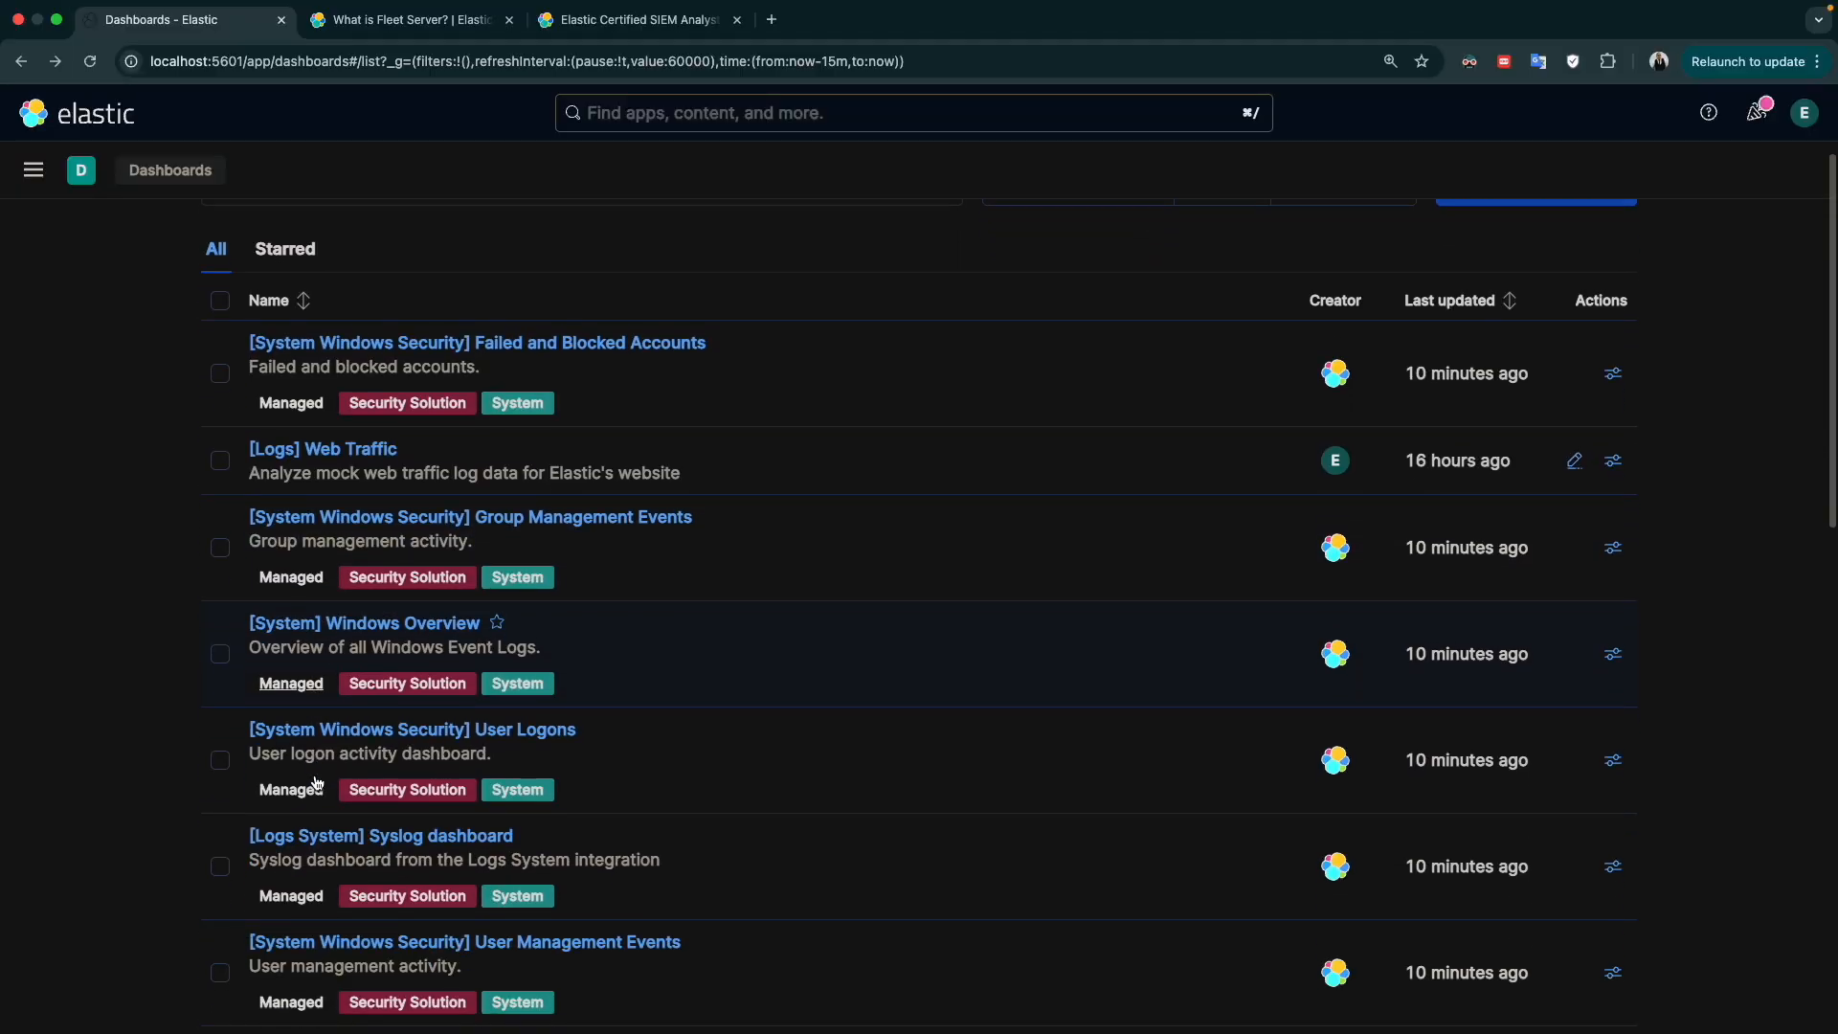
scroll(342, 782, down, 2)
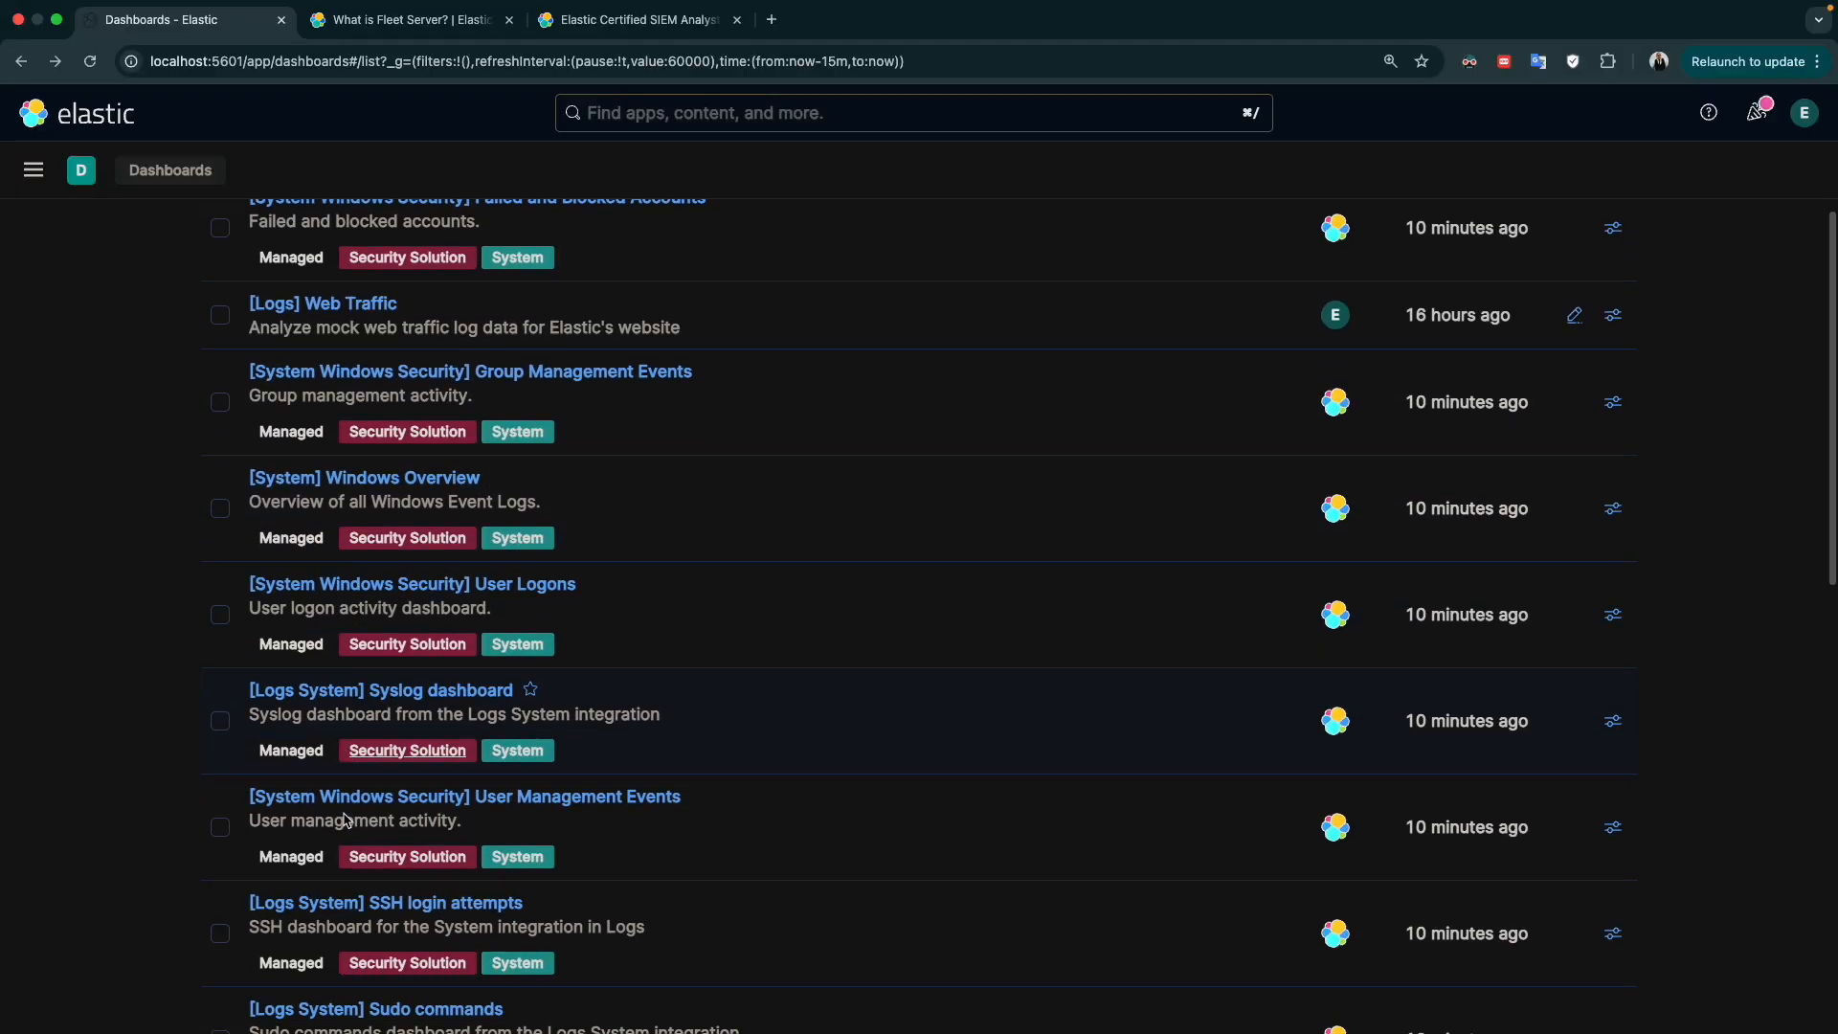
scroll(346, 820, up, 6)
click(434, 340)
text(mac)
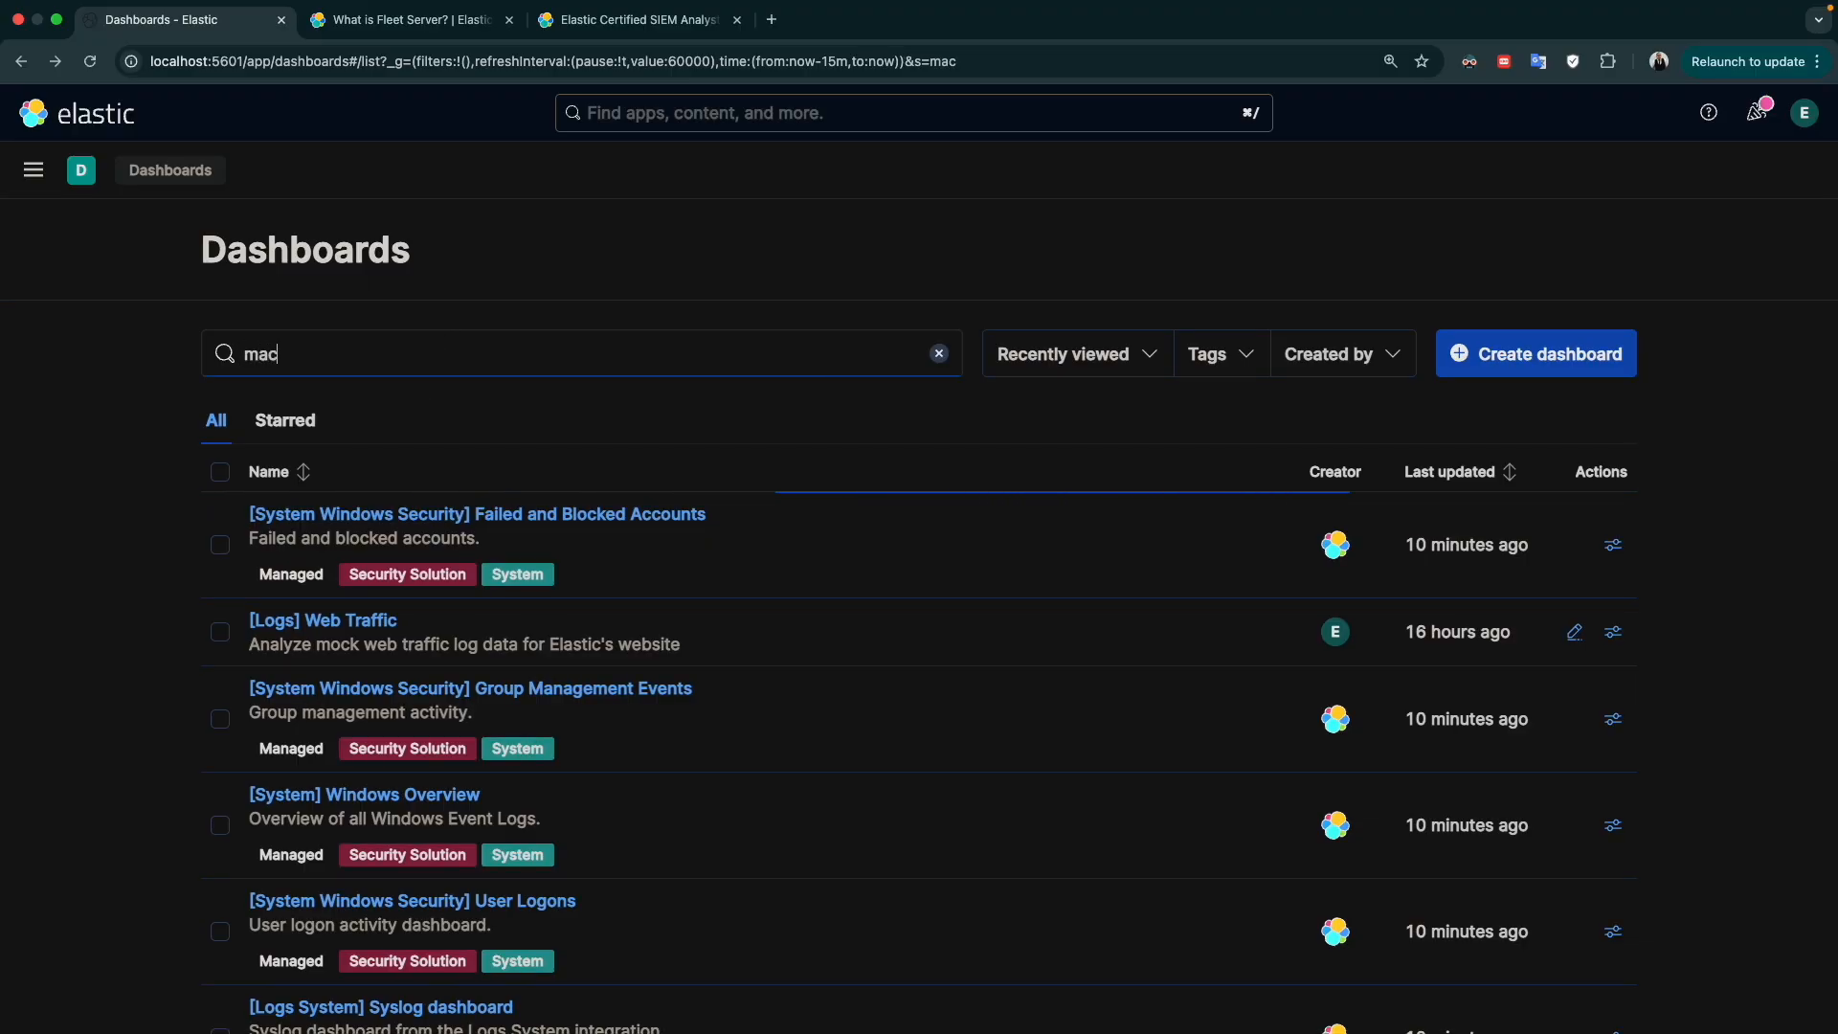
key(BackSpace)
key(BackSpace)
key(BackSpace)
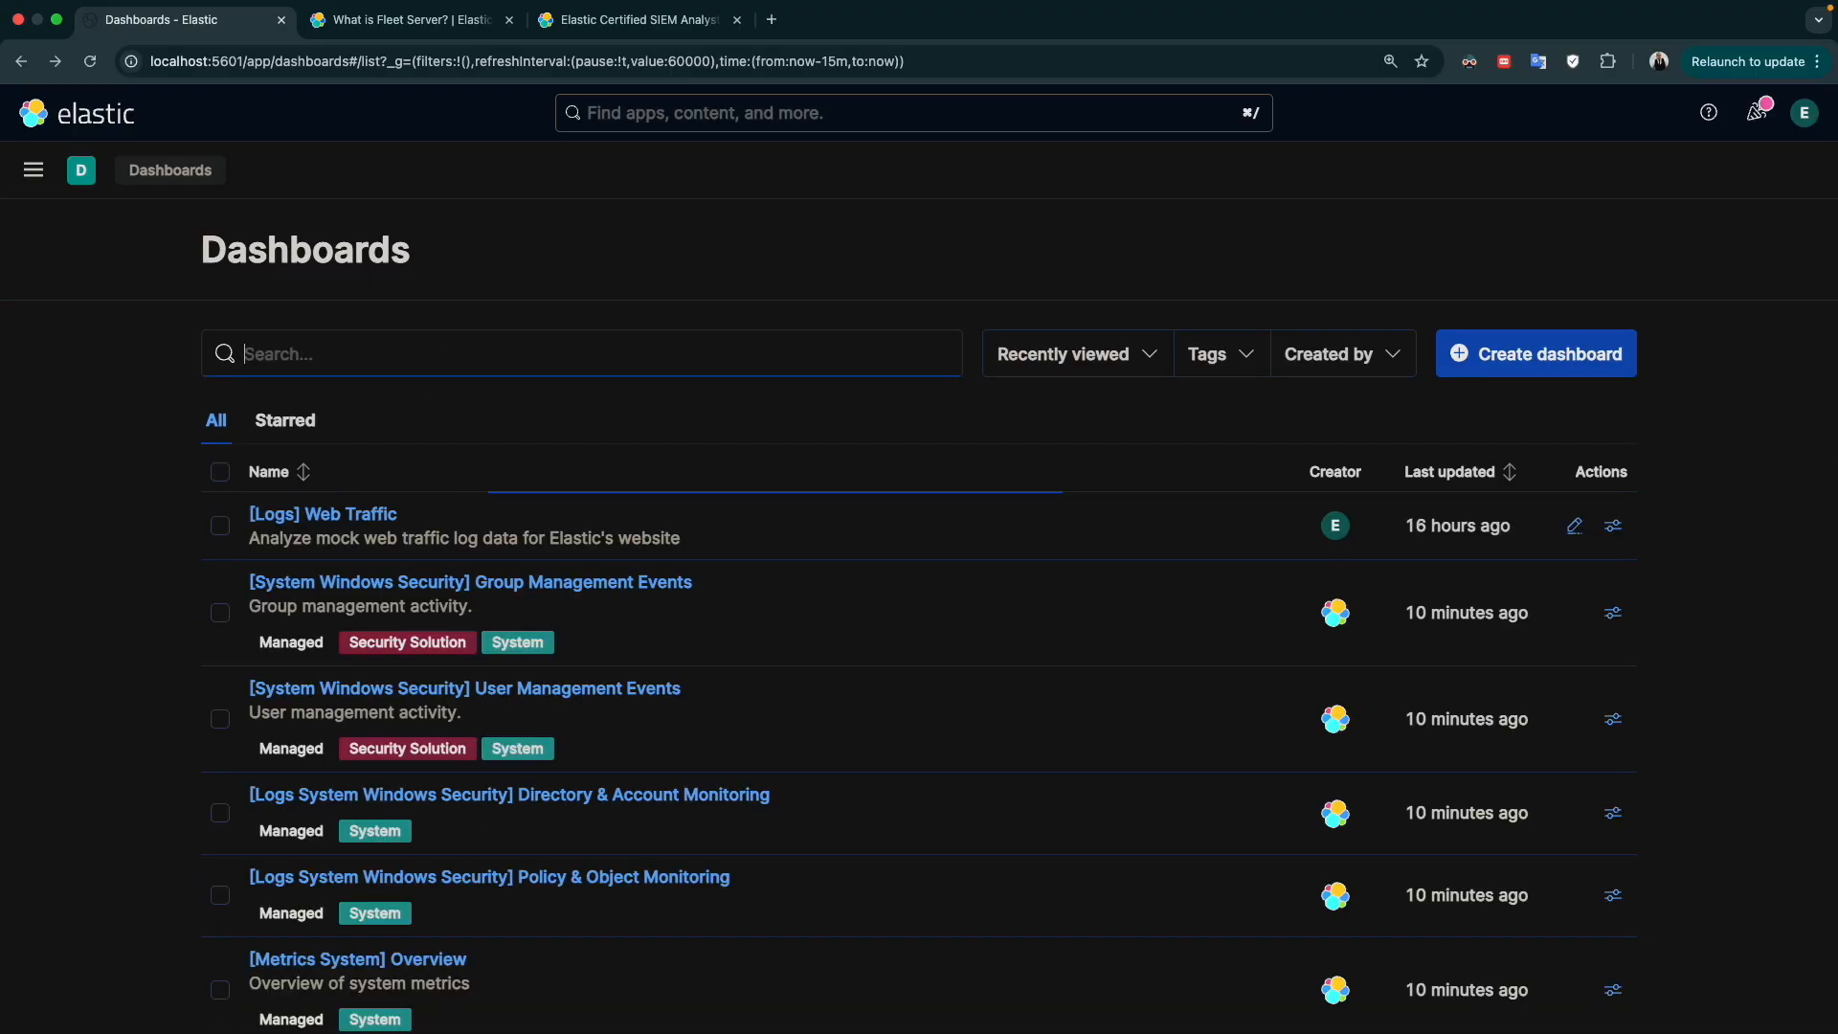
Look through the [Logs System] Sudo commands dashboard and return to the dashboards list
scroll(403, 691, down, 15)
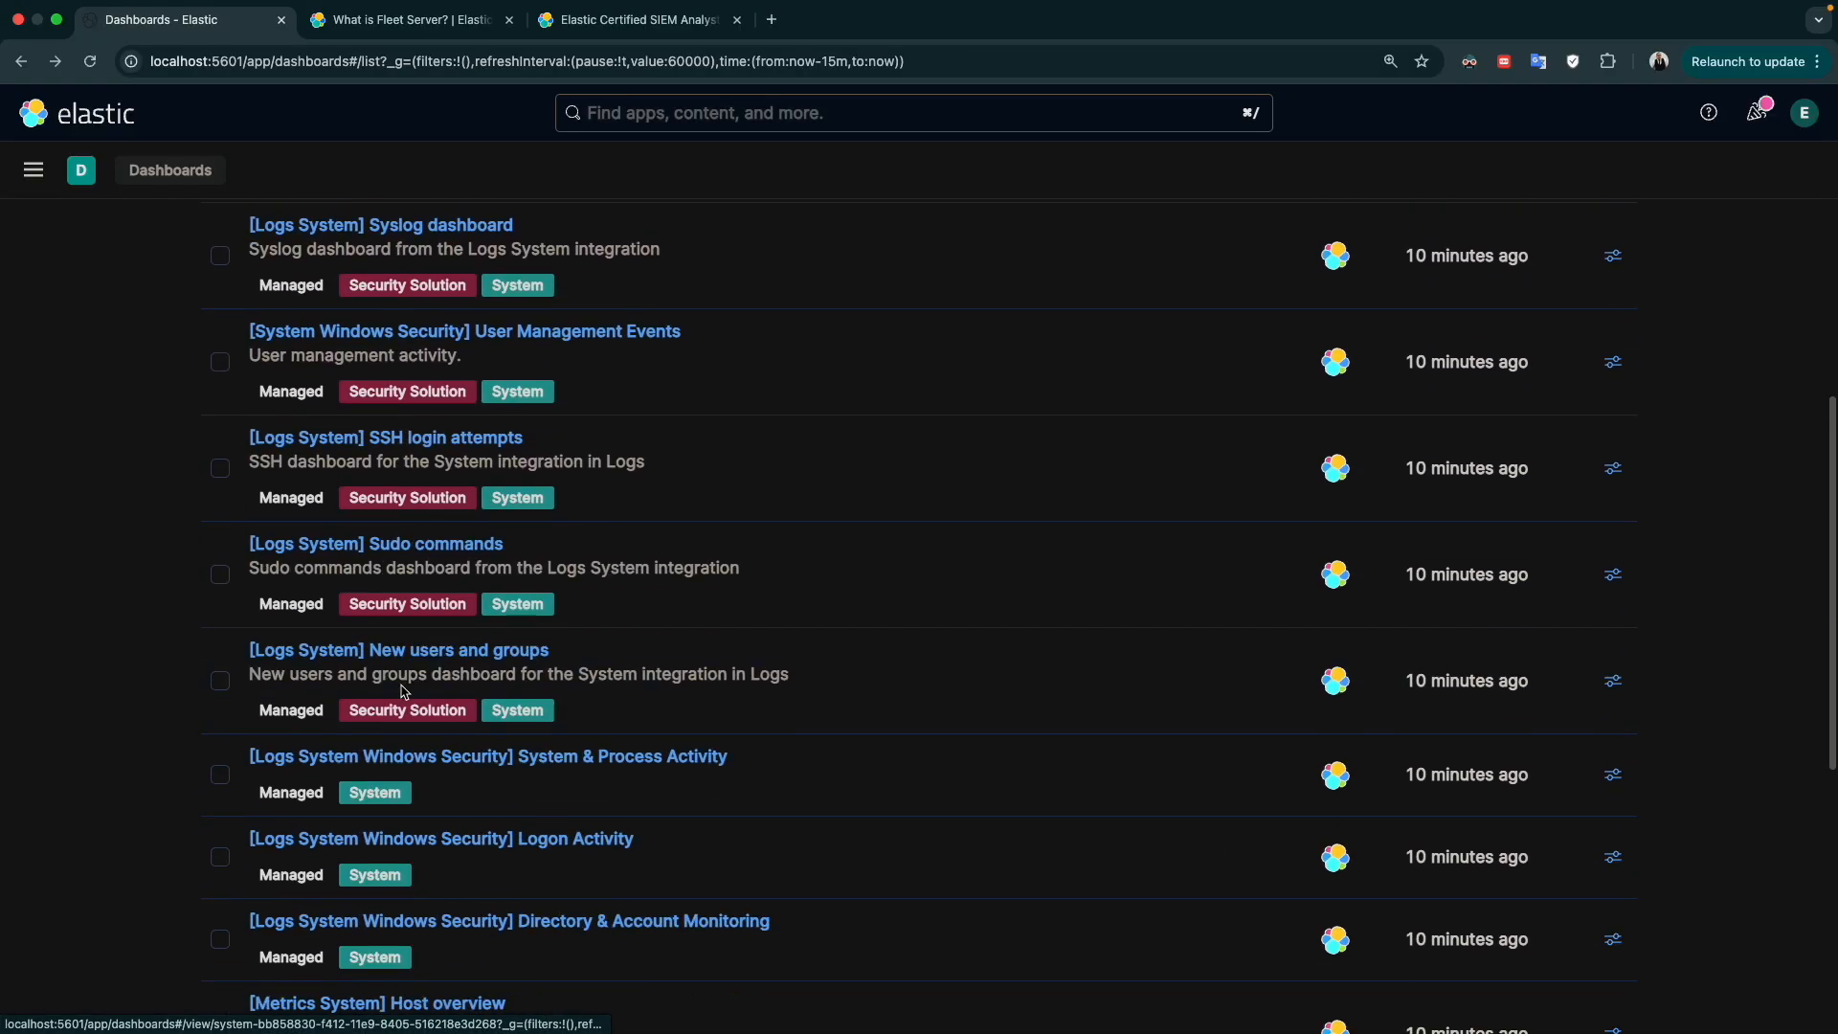
click(375, 552)
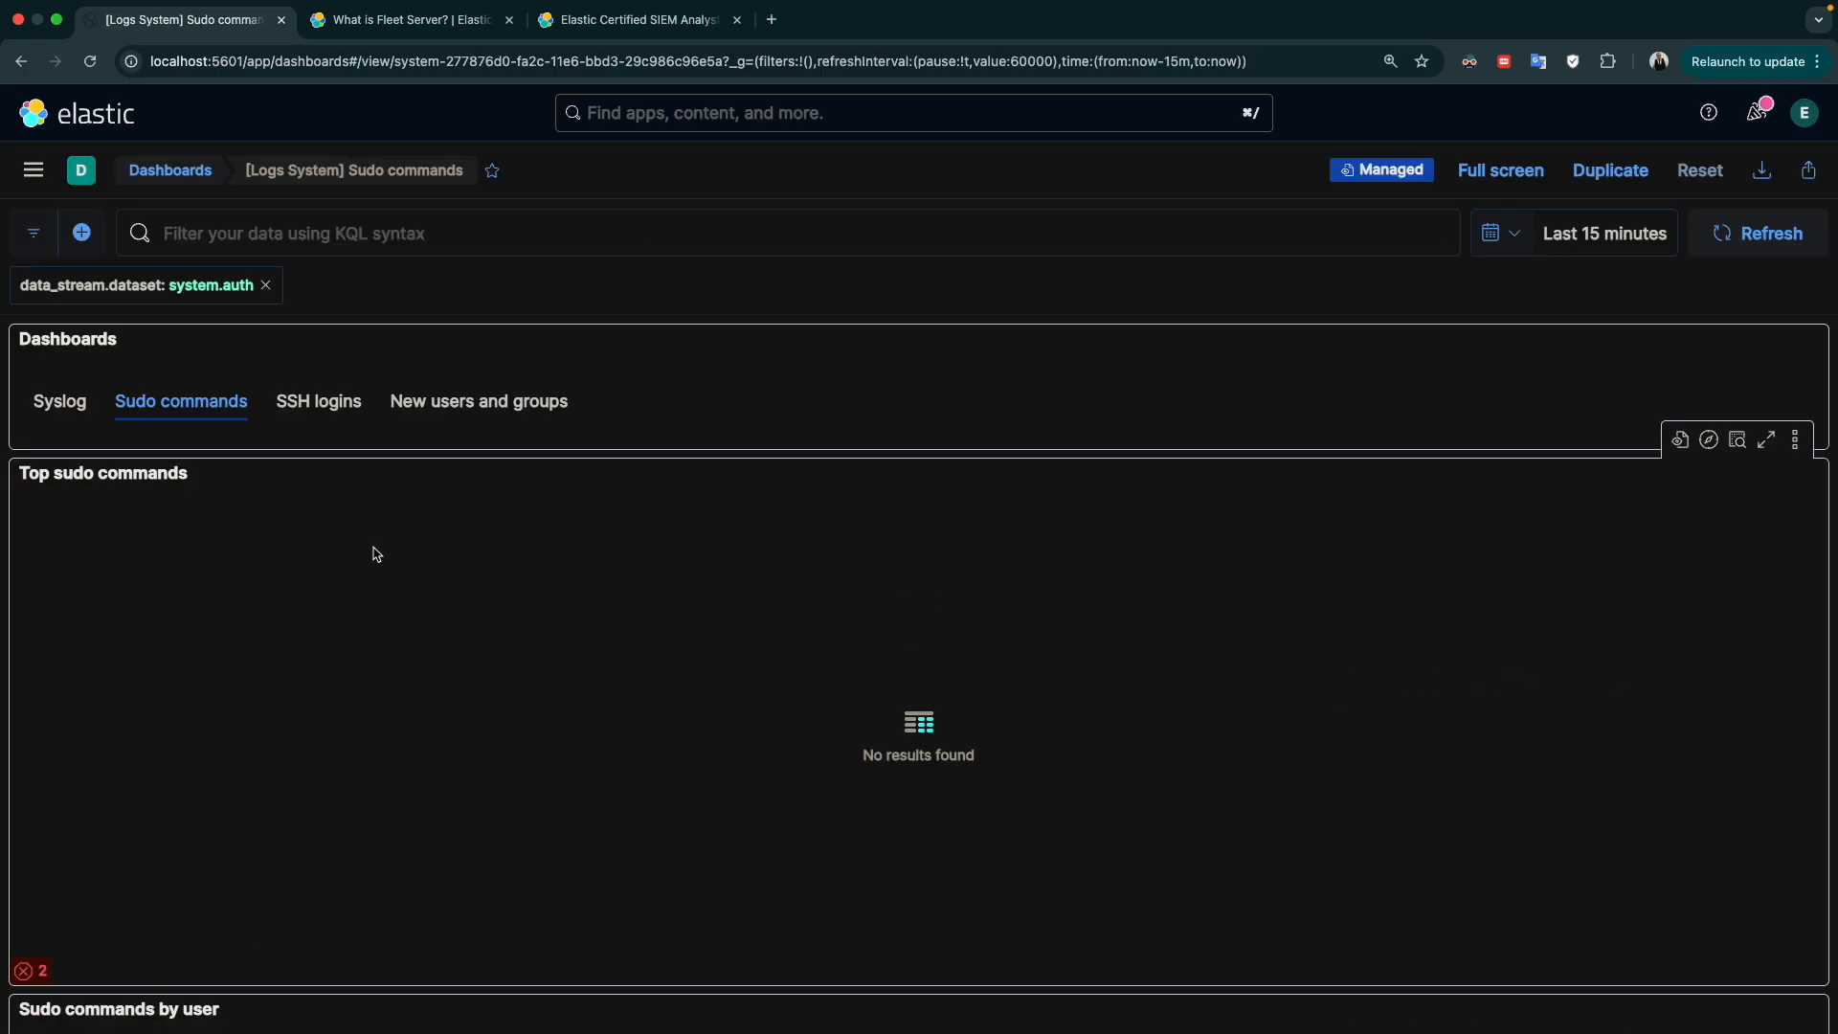
scroll(547, 632, down, 3)
scroll(547, 632, up, 3)
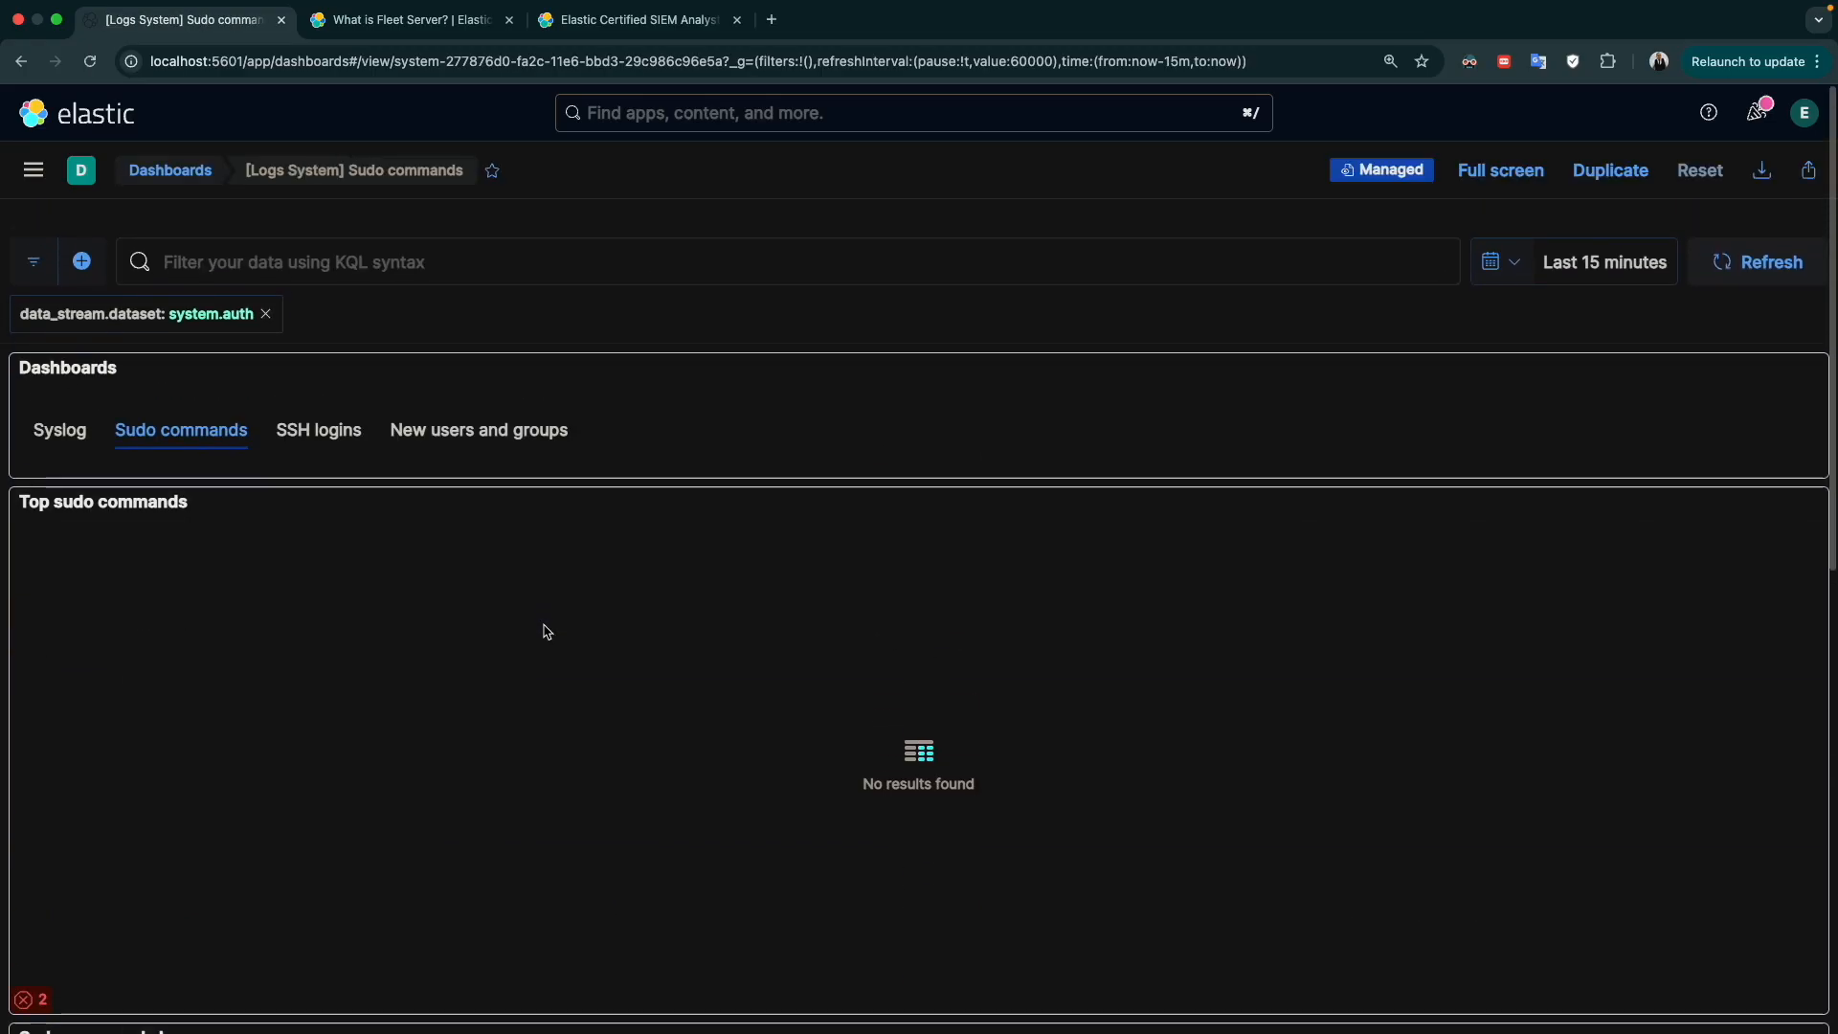
click(145, 175)
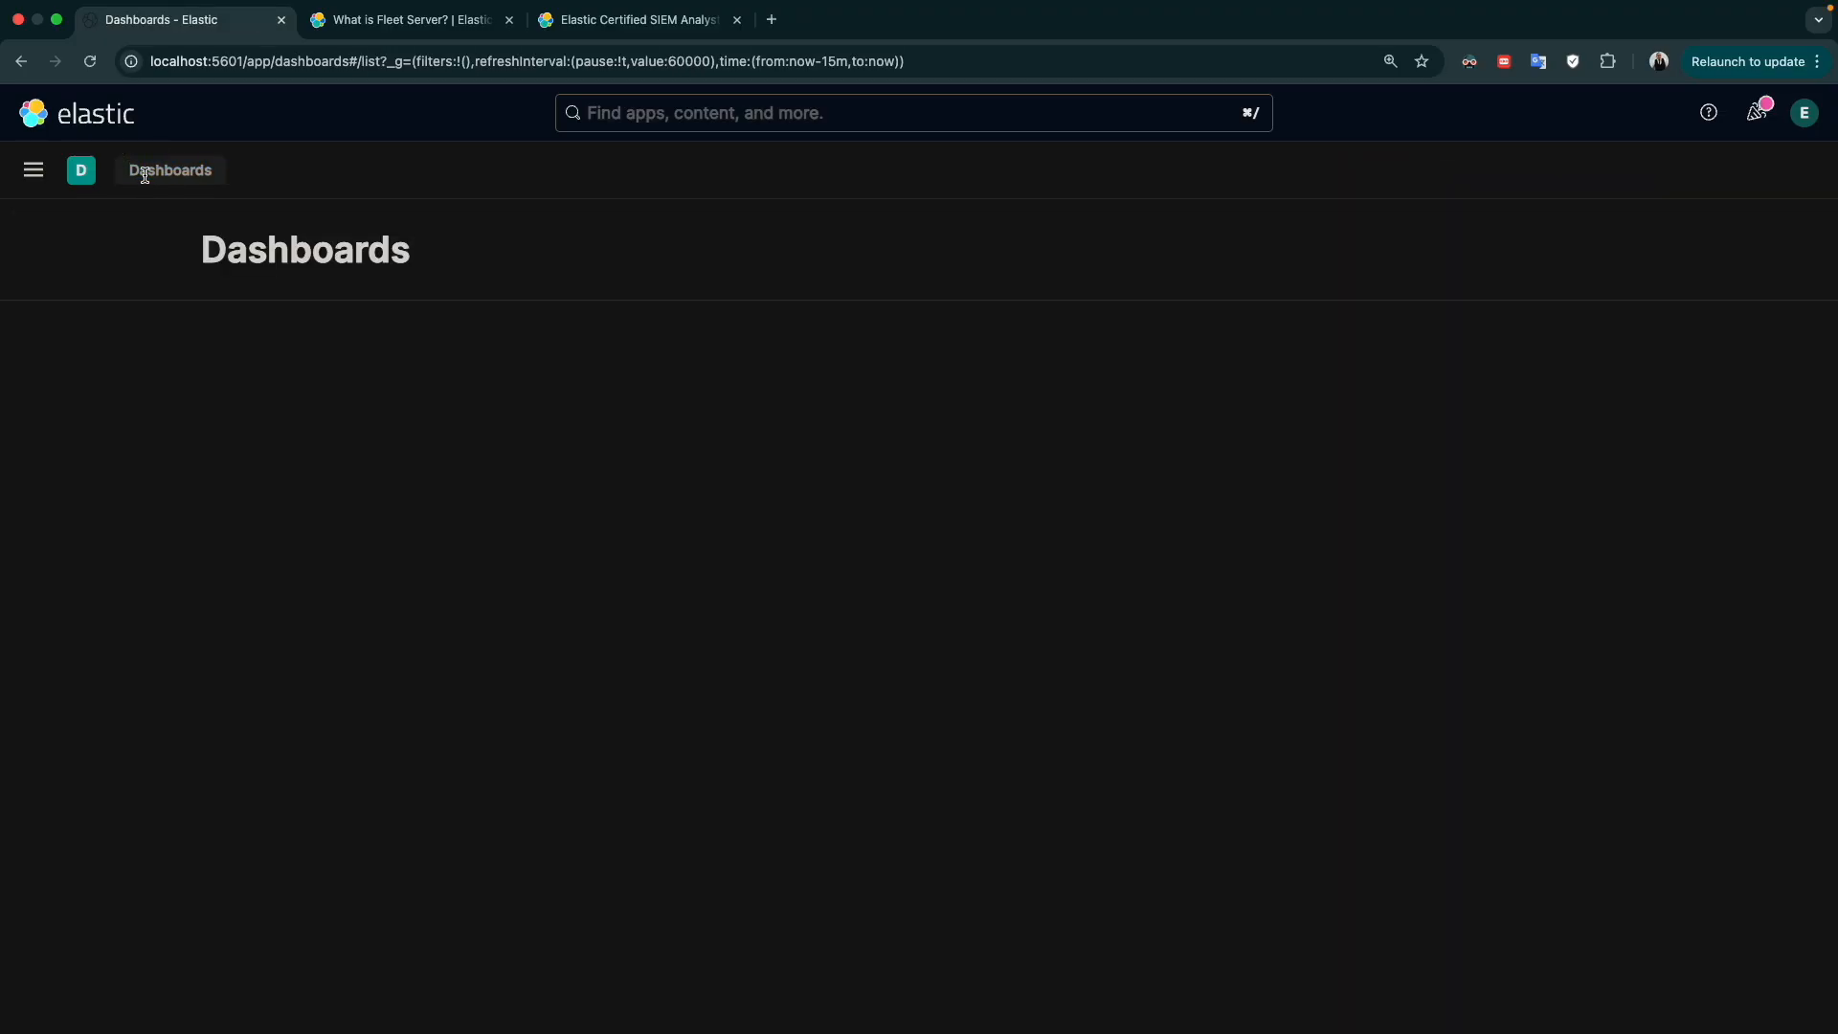
Switch to the Elastic Certified SIEM Analyst exam page and highlight the topic "Examine the application and guidelines of ECS"
click(454, 23)
click(588, 24)
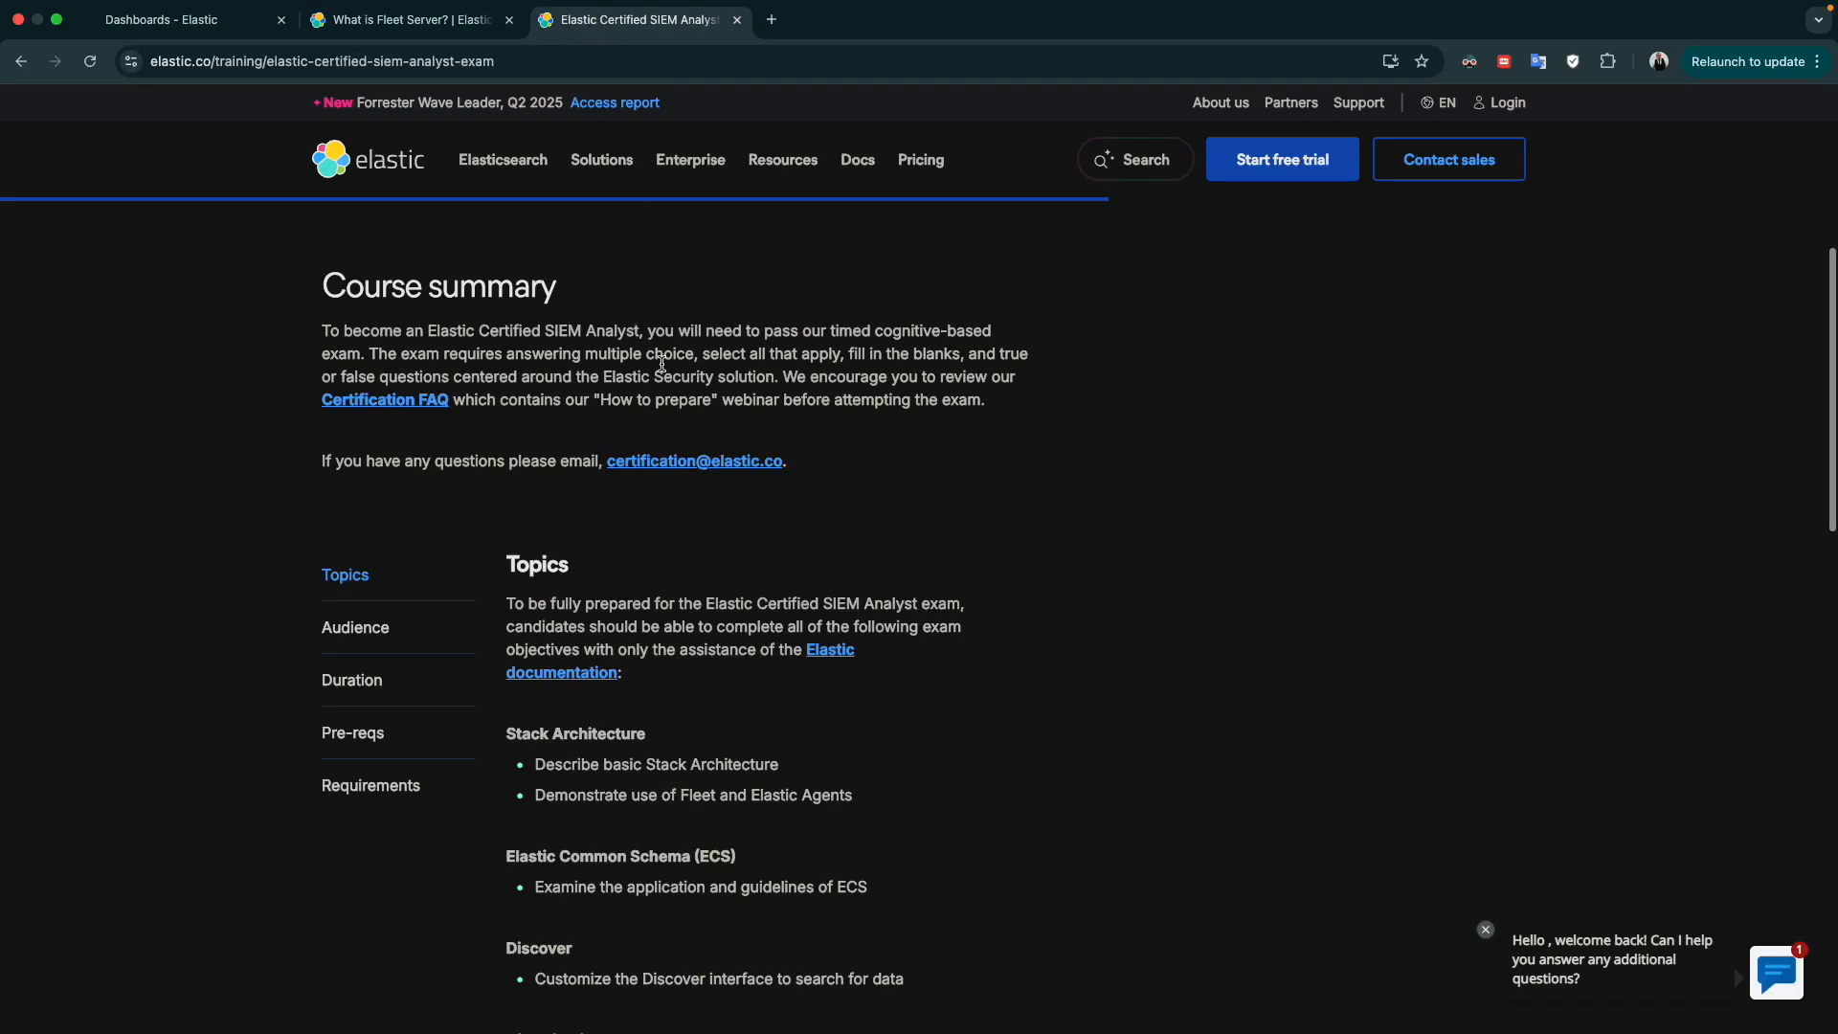
scroll(733, 675, down, 2)
triple_click(643, 780)
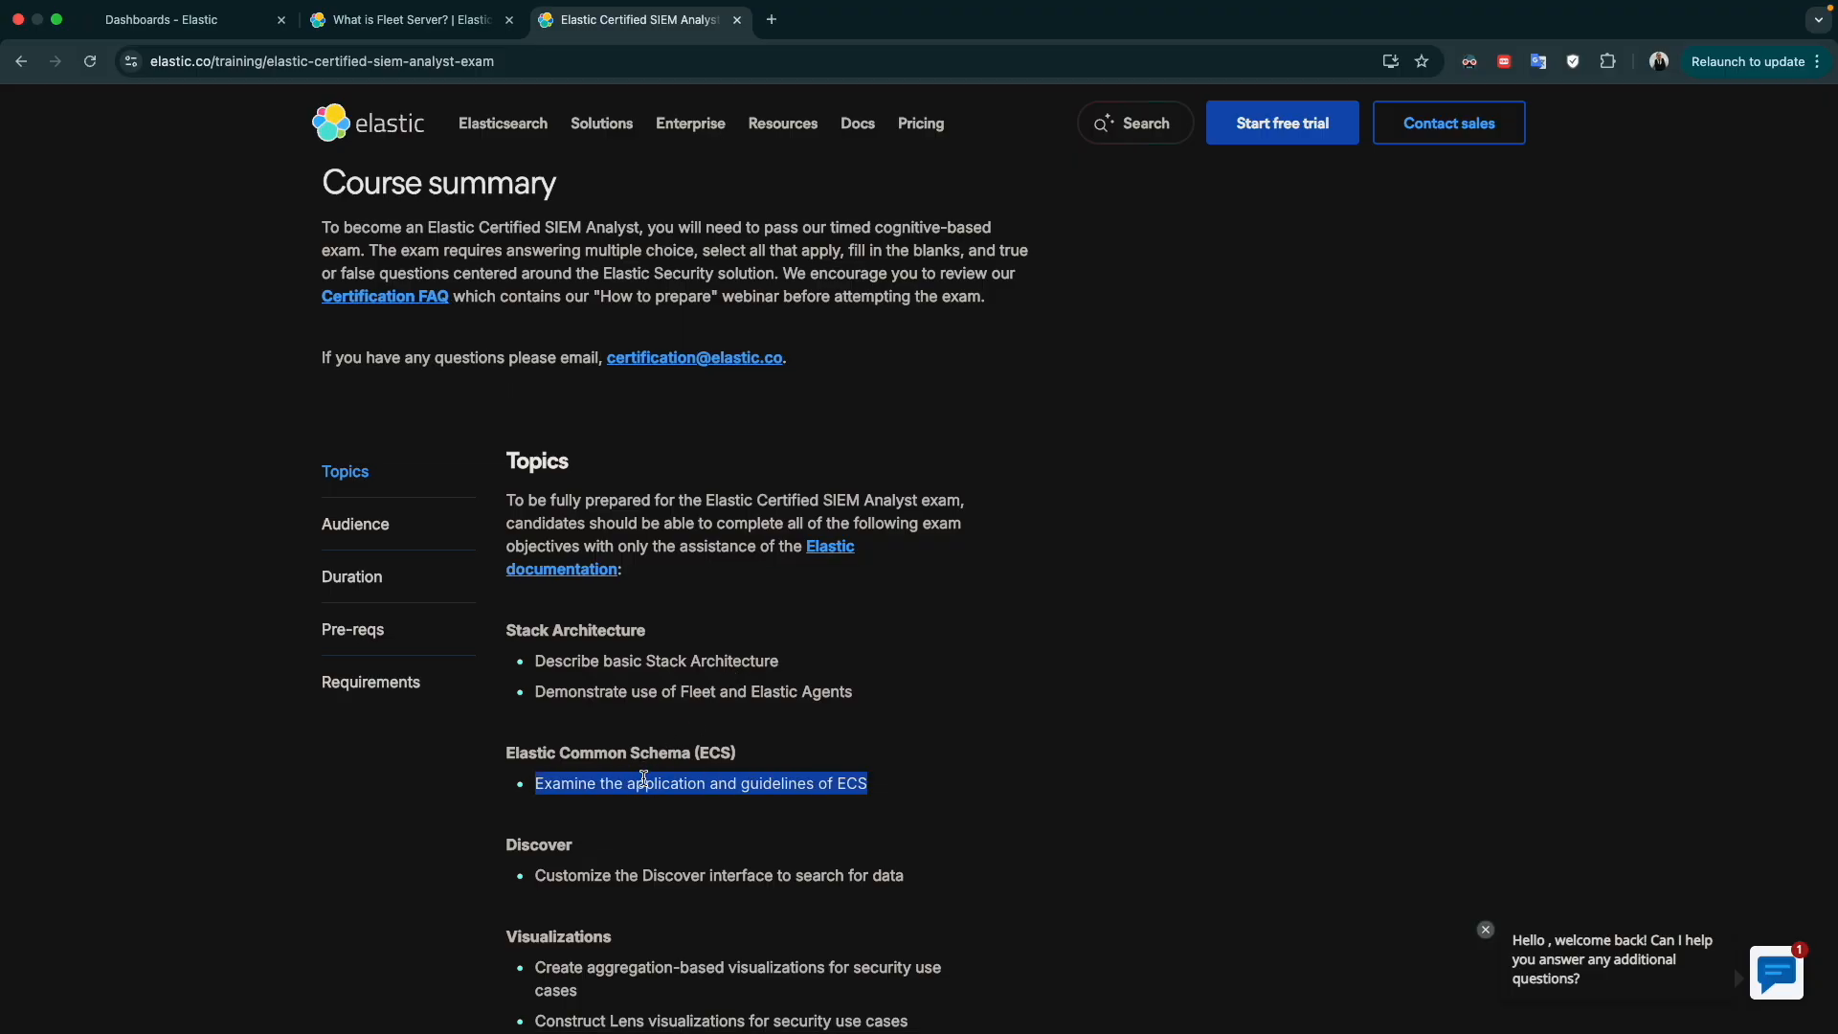